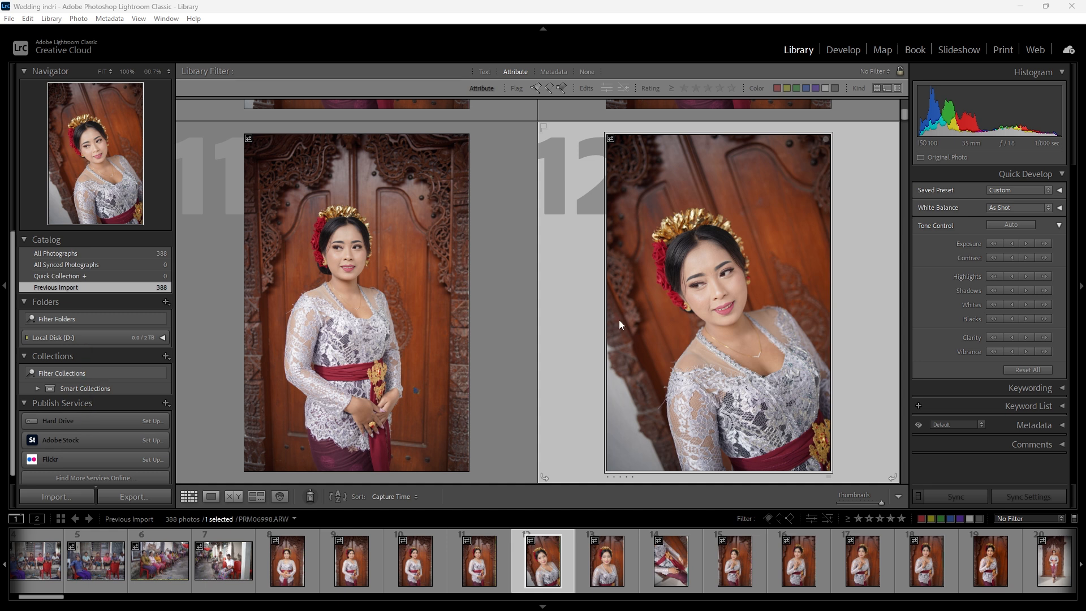
- Find photo 28 (PRM07014.ARW) of the bride by the brick column, rate it one star and open it in Develop
{"action": "scroll", "coordinate": [619, 320], "scroll_direction": "down", "scroll_amount": 3}
{"action": "scroll", "coordinate": [618, 319], "scroll_direction": "up", "scroll_amount": 3}
{"action": "scroll", "coordinate": [596, 287], "scroll_direction": "down", "scroll_amount": 5}
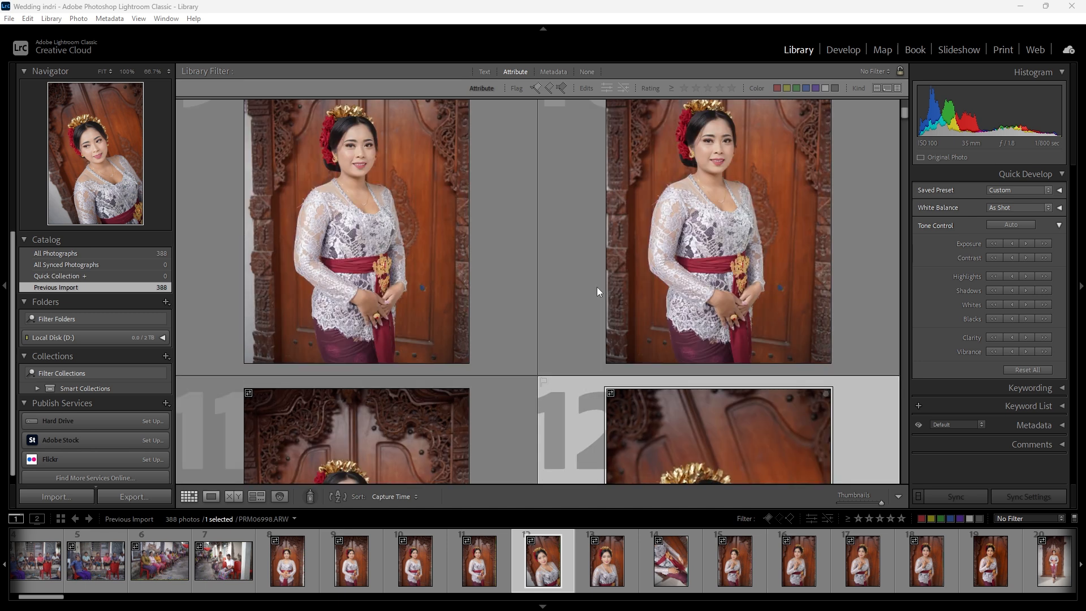
{"action": "scroll", "coordinate": [597, 287], "scroll_direction": "down", "scroll_amount": 8}
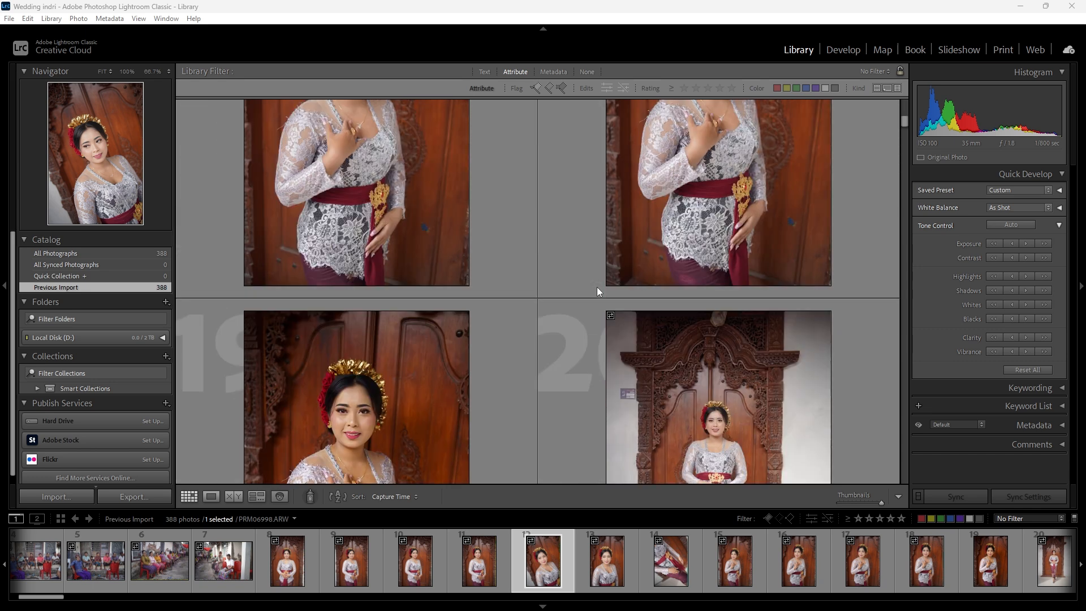
{"action": "scroll", "coordinate": [596, 287], "scroll_direction": "down", "scroll_amount": 4}
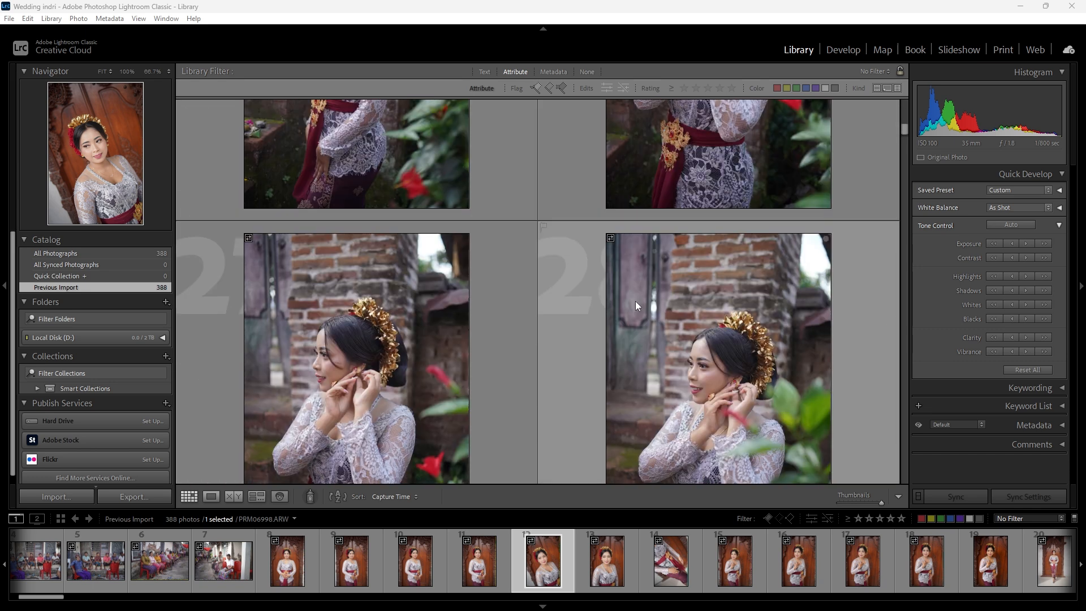
{"action": "left_click", "coordinate": [681, 314]}
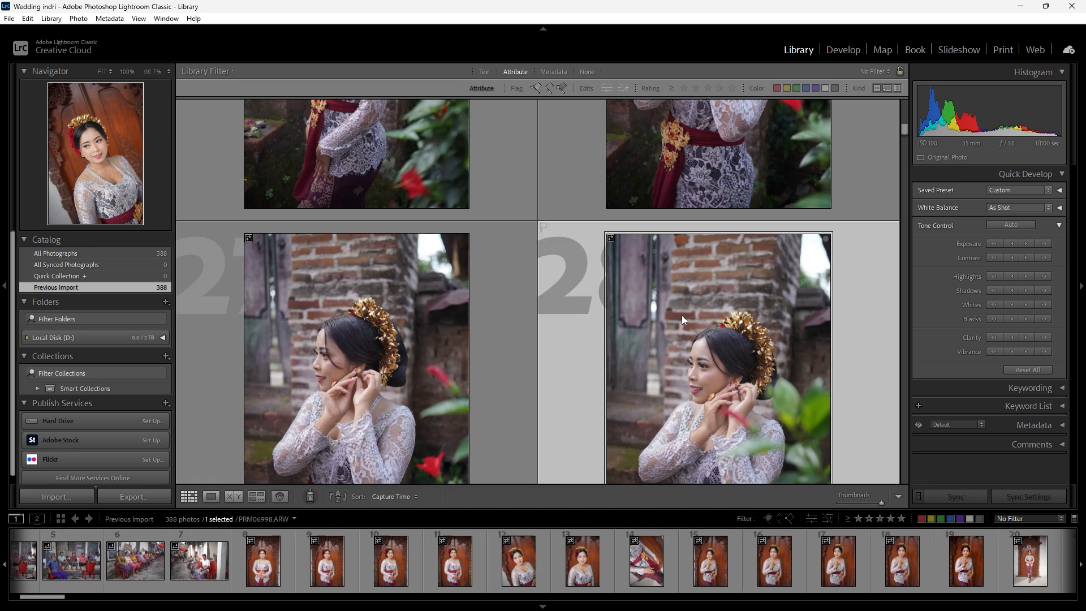
{"action": "key", "text": "1"}
{"action": "key", "text": "d"}
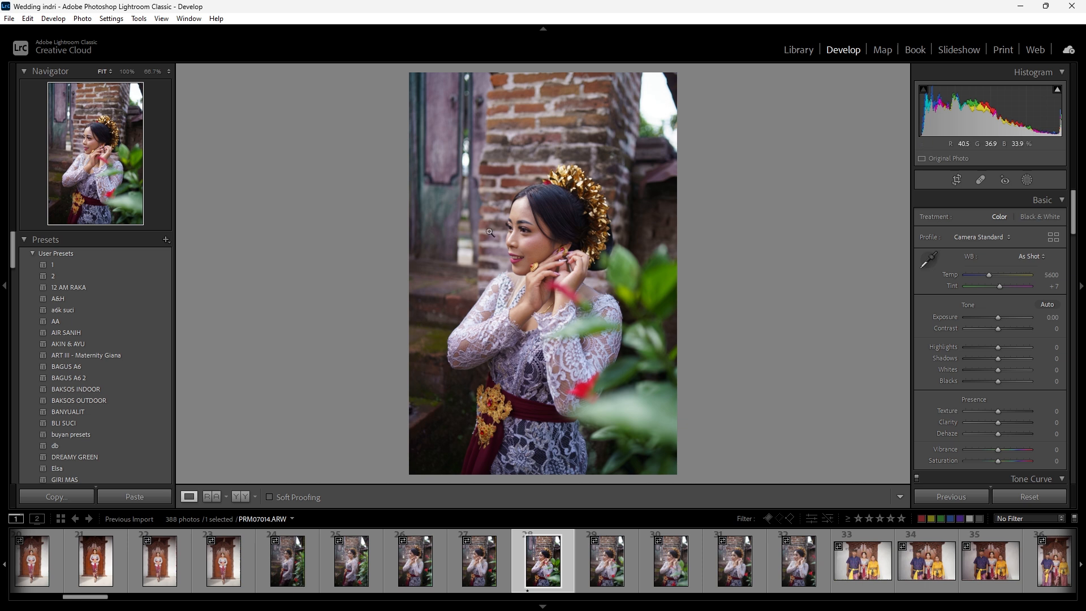
- Apply a preset with the Adobe Portrait profile to the brick-column portrait, setting Temp to 5070 and Exposure to -0.55
{"action": "scroll", "coordinate": [76, 296], "scroll_direction": "down", "scroll_amount": 15}
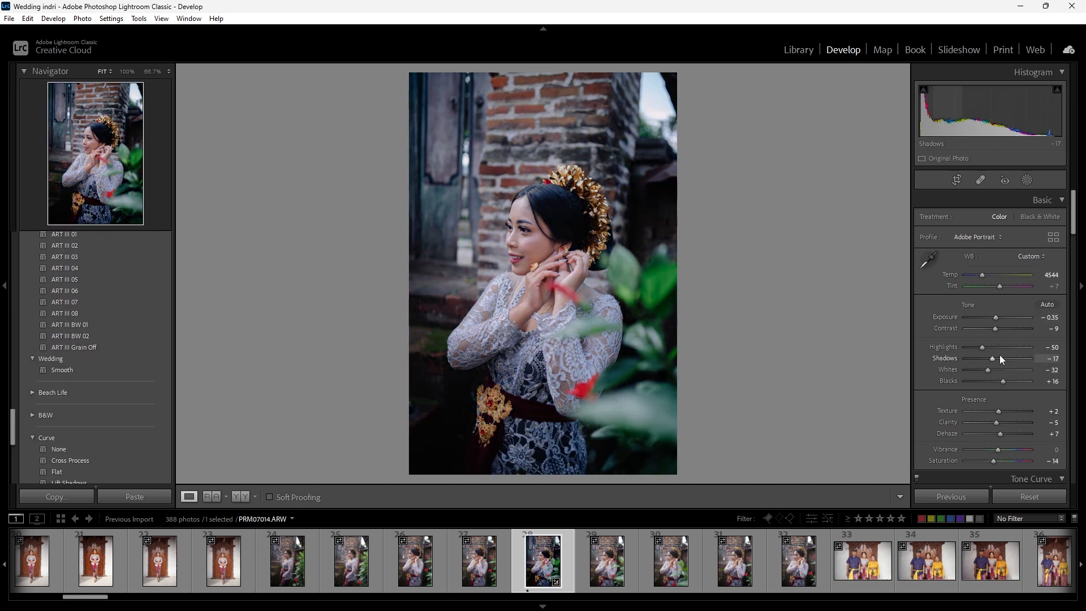
{"action": "left_click_drag", "start_coordinate": [993, 358], "coordinate": [1004, 381]}
{"action": "scroll", "coordinate": [134, 405], "scroll_direction": "up", "scroll_amount": 2}
{"action": "scroll", "coordinate": [134, 405], "scroll_direction": "up", "scroll_amount": 20}
{"action": "left_click", "coordinate": [533, 240]}
{"action": "left_click_drag", "start_coordinate": [982, 275], "coordinate": [985, 275]}
{"action": "left_click", "coordinate": [611, 279]}
{"action": "left_click_drag", "start_coordinate": [995, 329], "coordinate": [995, 330]}
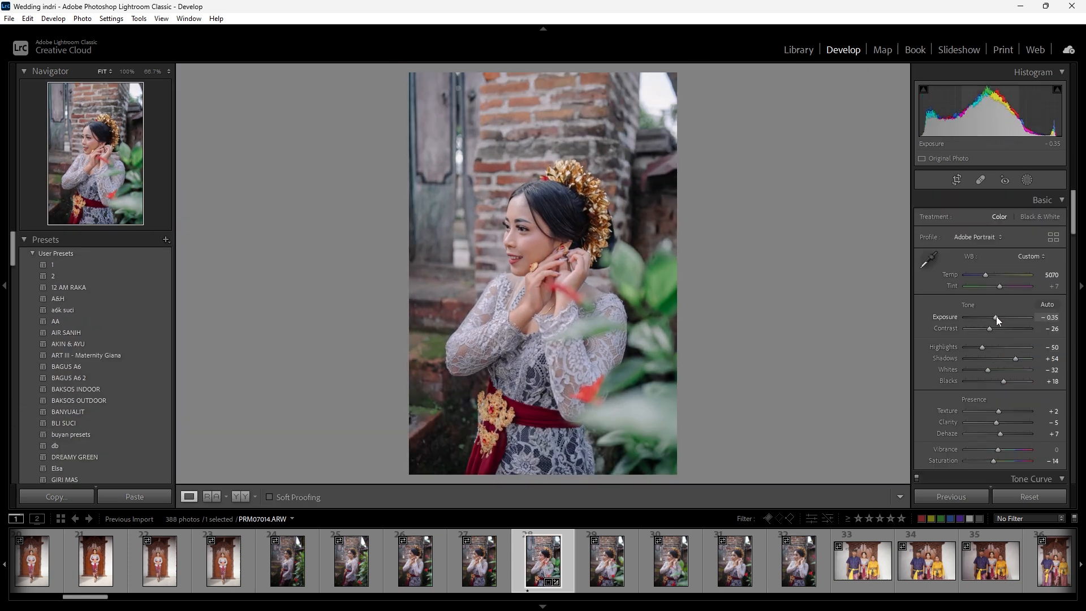
- Copy the portrait's develop settings, leaving out Transform, Effects, Spot Removal, Crop and Masking
{"action": "left_click", "coordinate": [72, 496]}
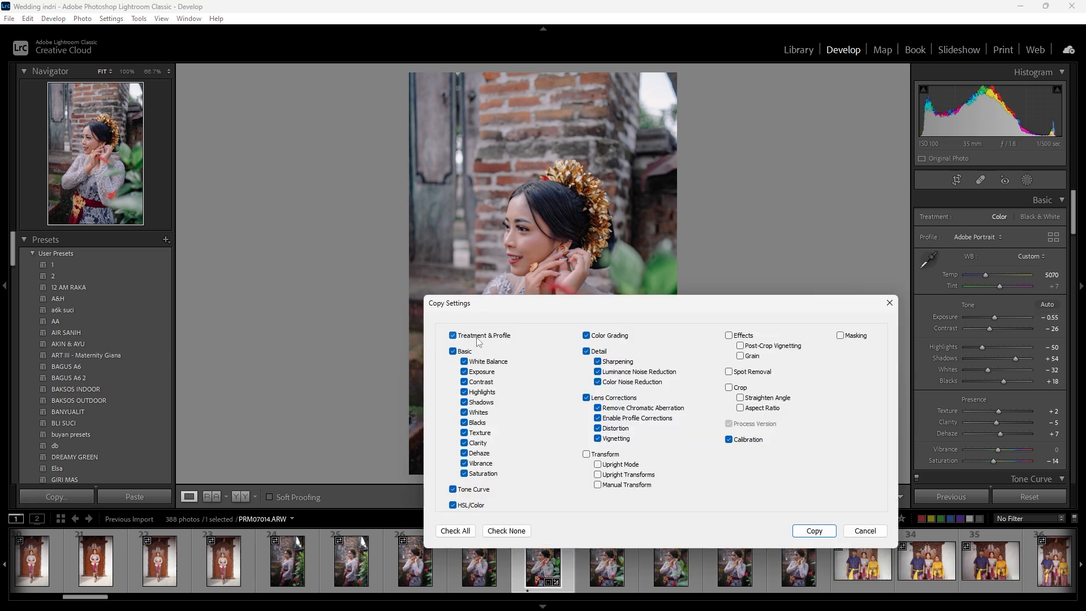
{"action": "left_click_drag", "start_coordinate": [540, 305], "coordinate": [443, 215]}
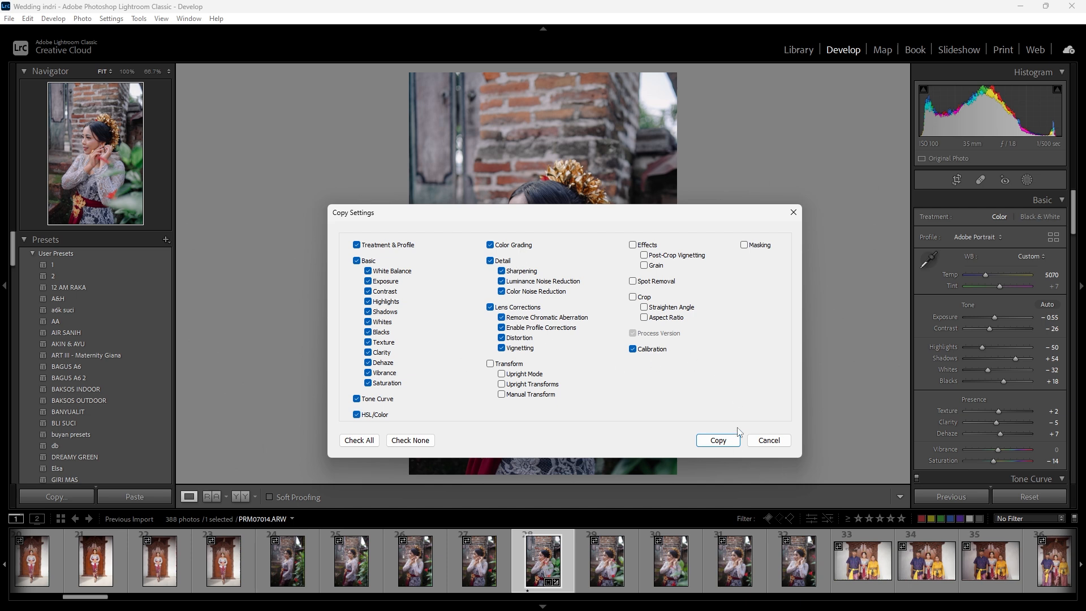
{"action": "left_click", "coordinate": [719, 440]}
- Paste the copied settings onto photo 78 (PRM07064.ARW) and lower its Exposure to -0.95
{"action": "scroll", "coordinate": [758, 567], "scroll_direction": "down", "scroll_amount": 15}
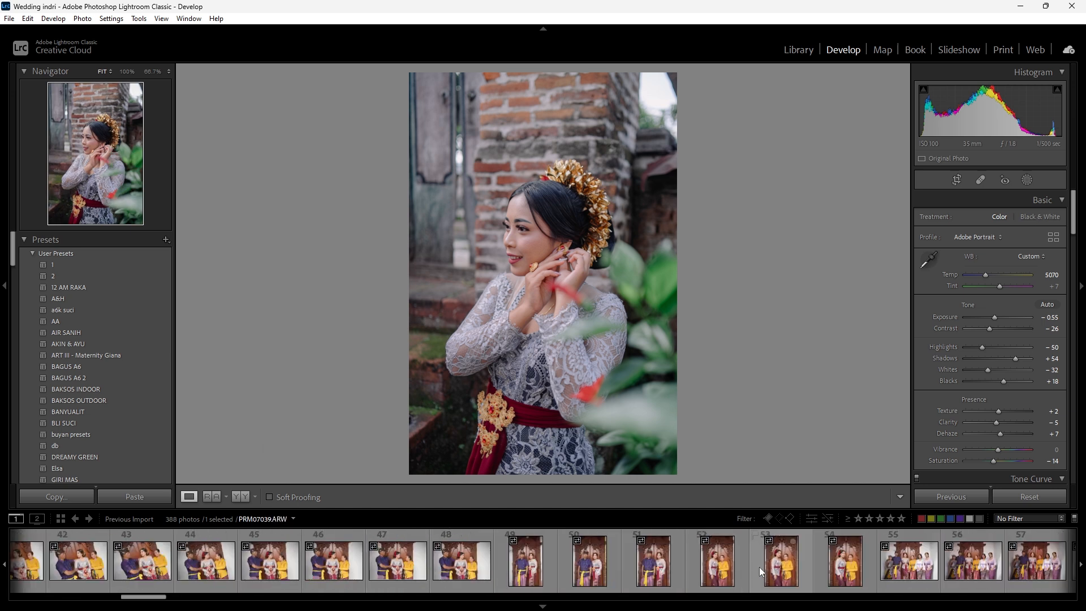
{"action": "left_click", "coordinate": [678, 559]}
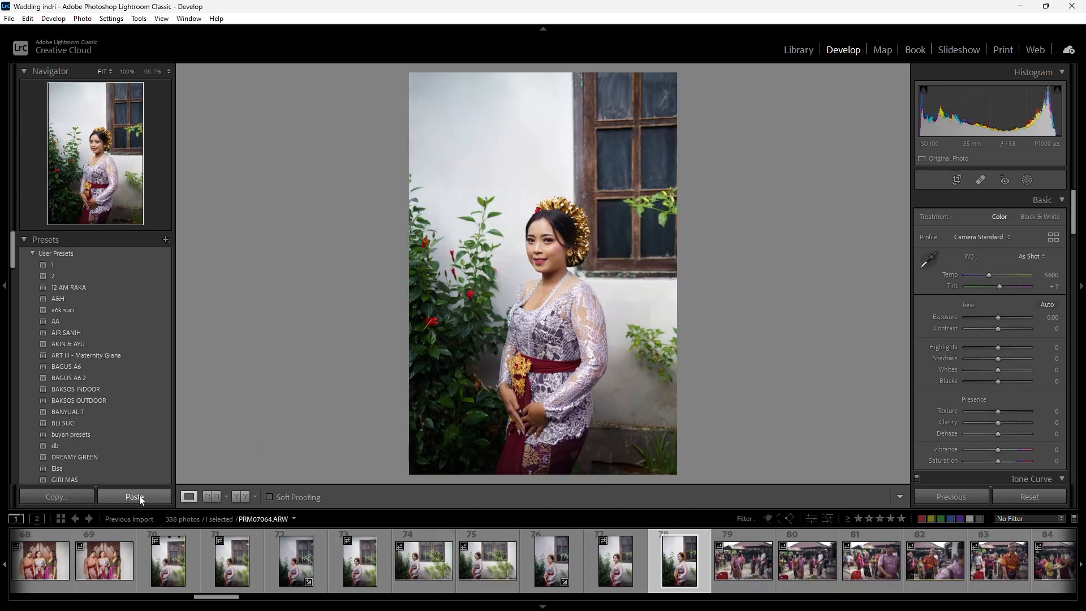
{"action": "left_click", "coordinate": [135, 496]}
{"action": "key", "text": "Down"}
{"action": "key", "text": "Down"}
{"action": "key", "text": "Down"}
{"action": "key", "text": "Down"}
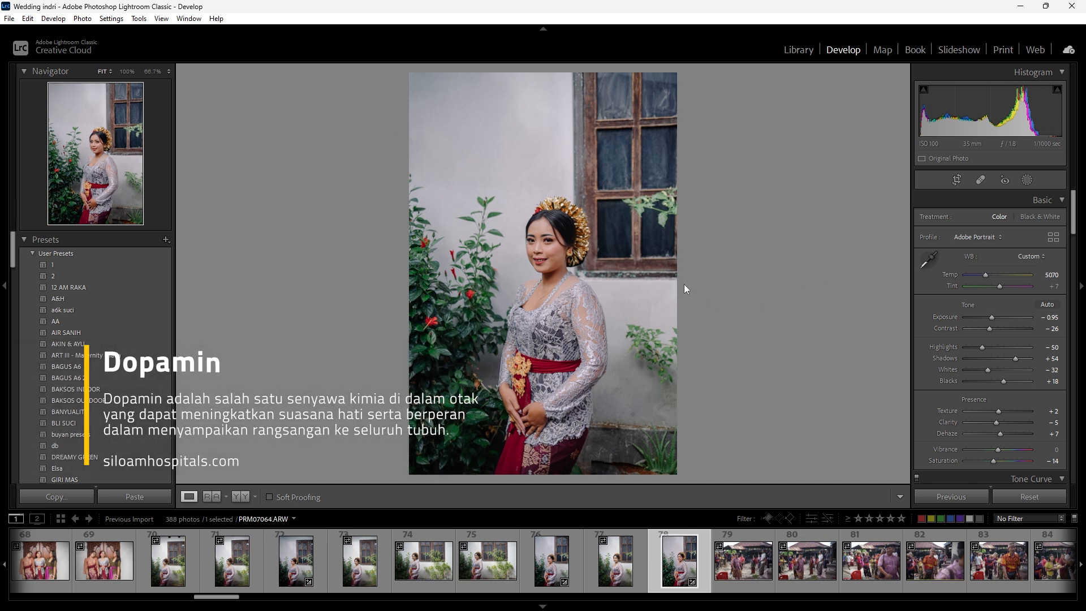
- Paste the copied settings onto photo 74 (PRM07060.ARW) and fine-tune the exposure and shadows
{"action": "left_click", "coordinate": [422, 577]}
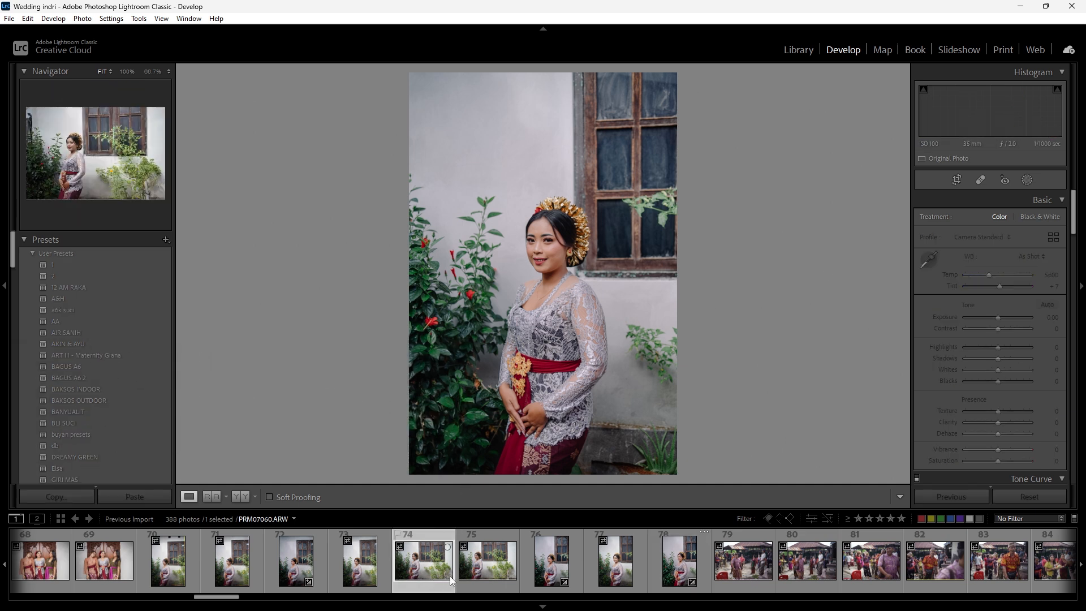
{"action": "left_click", "coordinate": [139, 497]}
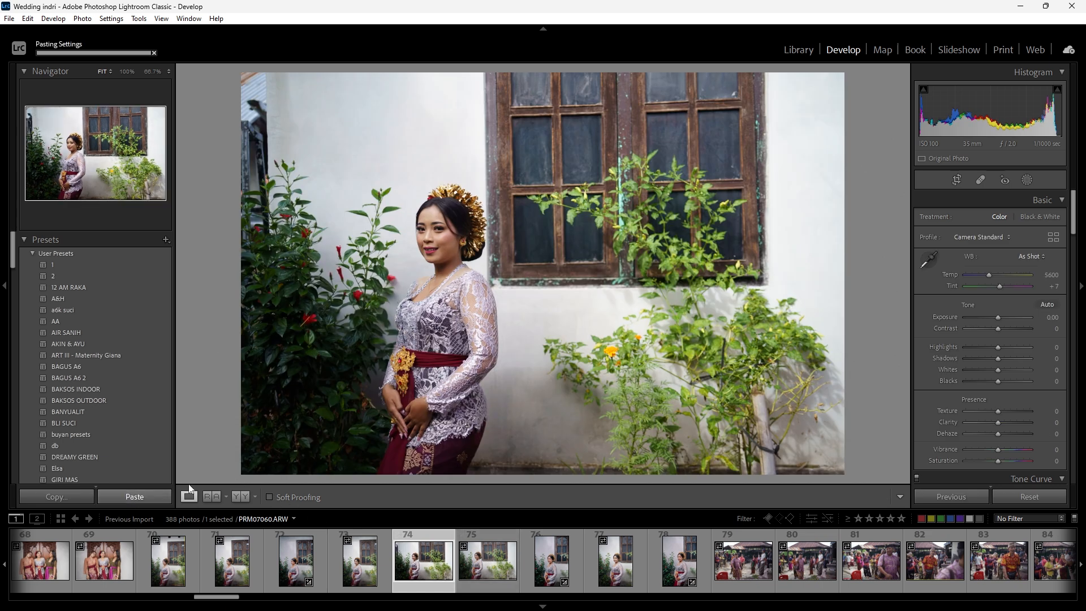
{"action": "left_click_drag", "start_coordinate": [1003, 323], "coordinate": [992, 318]}
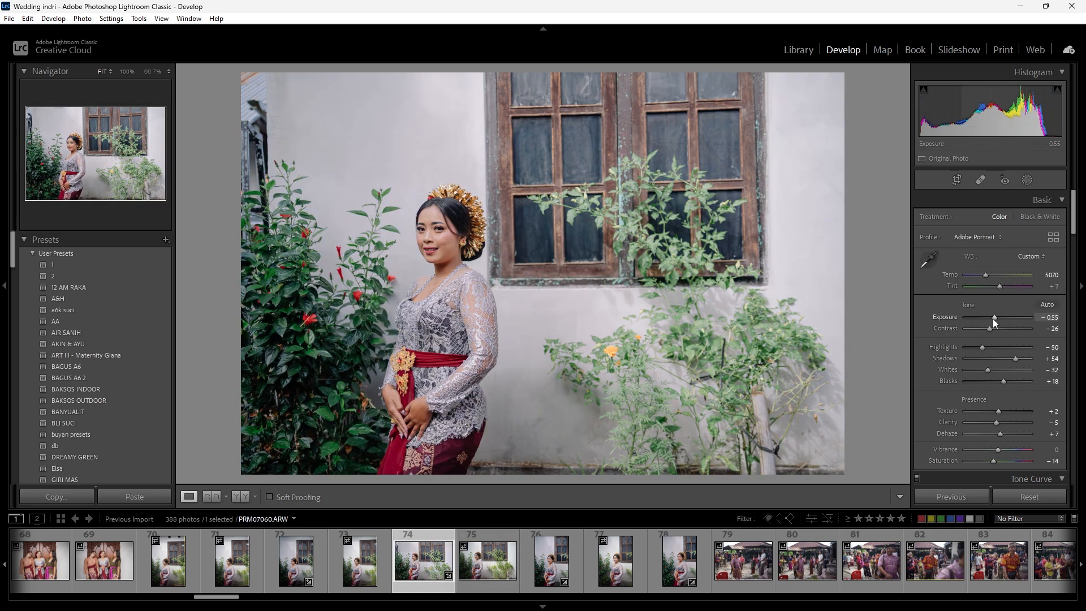
{"action": "left_click_drag", "start_coordinate": [1014, 358], "coordinate": [1013, 360]}
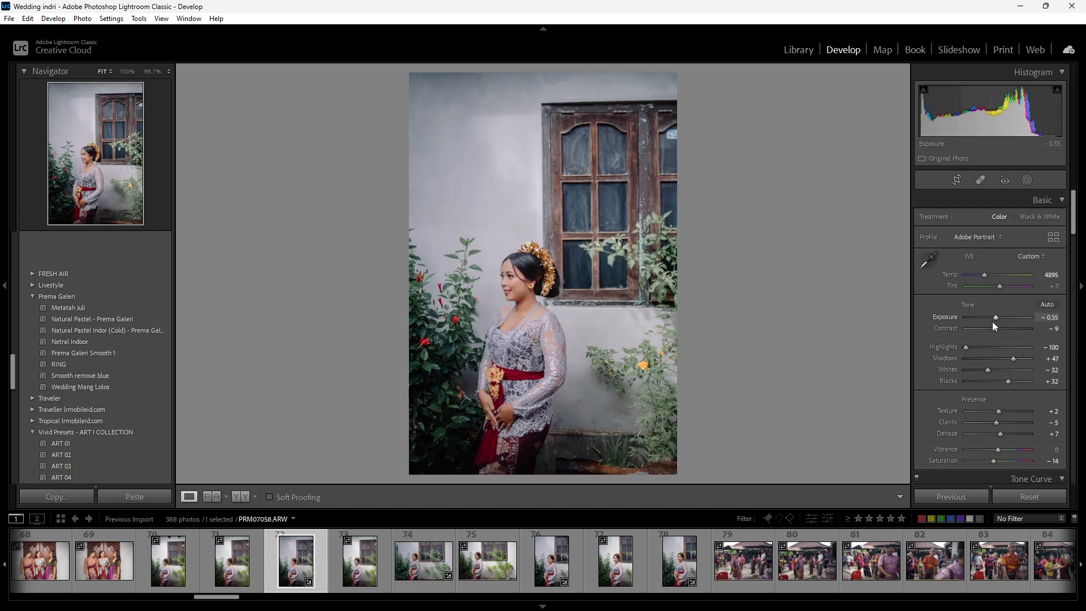
- Look over the earlier photos in the filmstrip and the first photos of the import in the Library grid
{"action": "scroll", "coordinate": [995, 318], "scroll_direction": "down", "scroll_amount": 2}
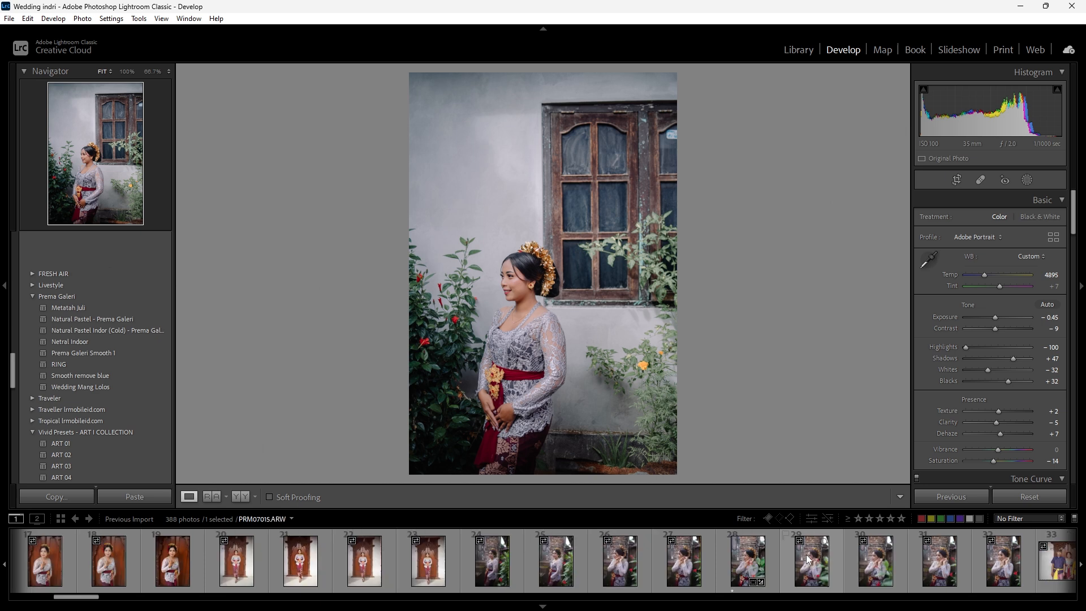
{"action": "scroll", "coordinate": [806, 554], "scroll_direction": "down", "scroll_amount": 5}
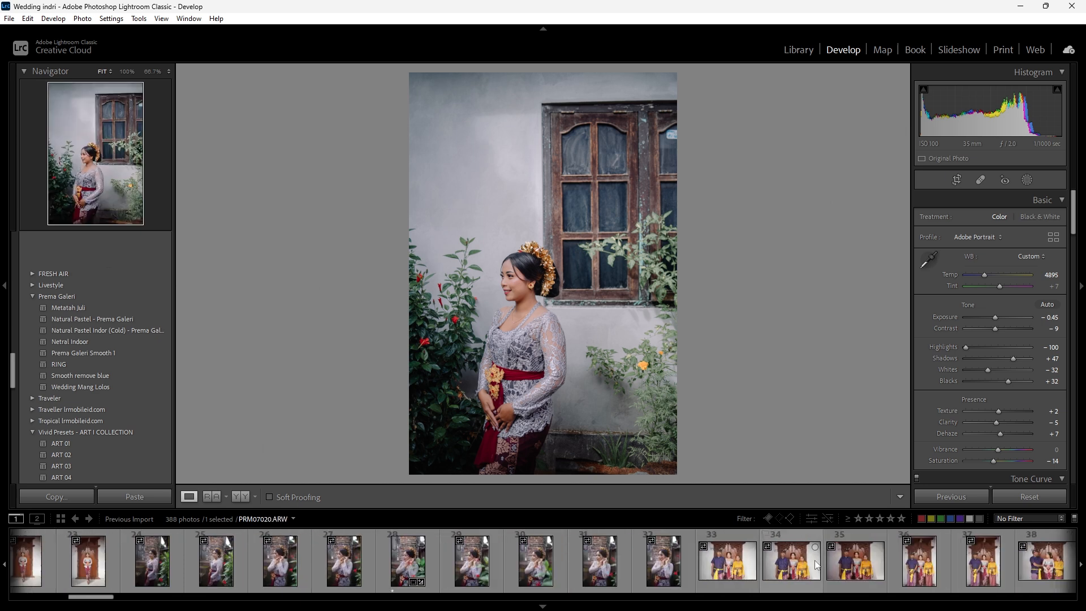
{"action": "left_click", "coordinate": [799, 50]}
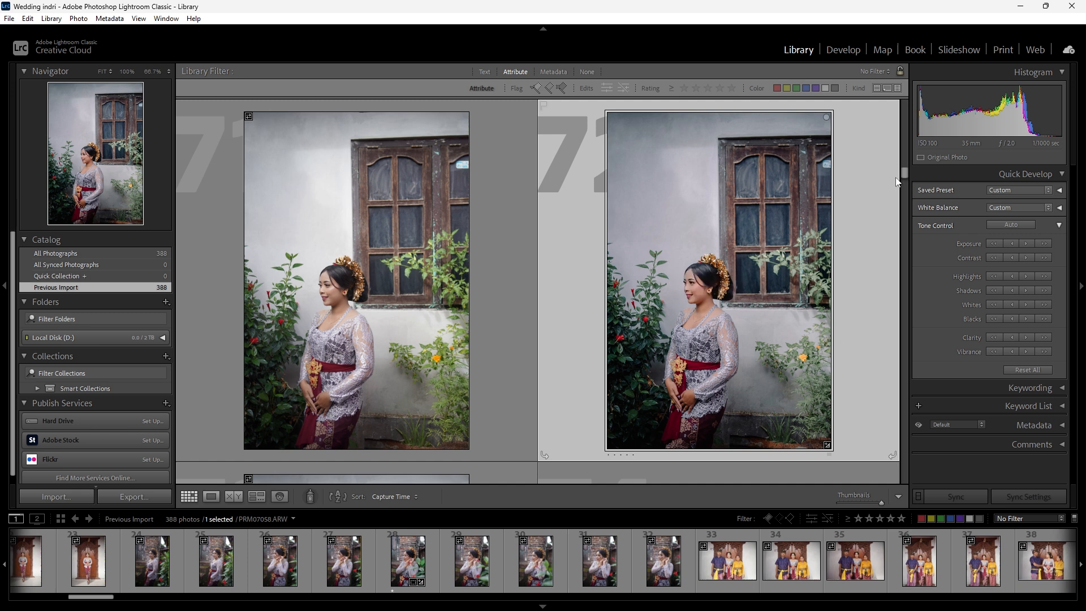
{"action": "left_click_drag", "start_coordinate": [904, 172], "coordinate": [847, 53]}
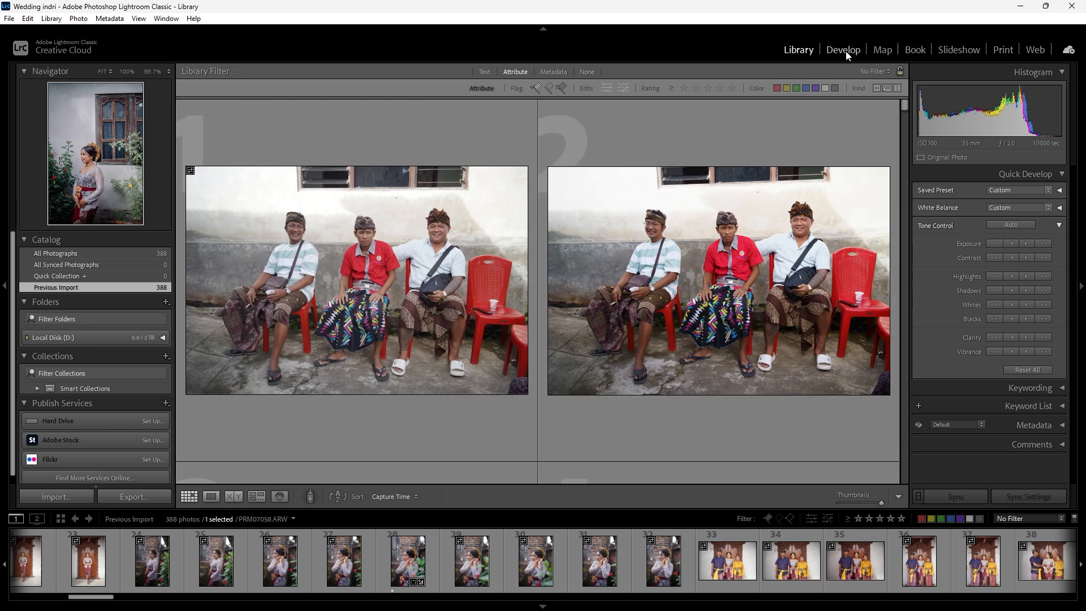
{"action": "left_click", "coordinate": [843, 51]}
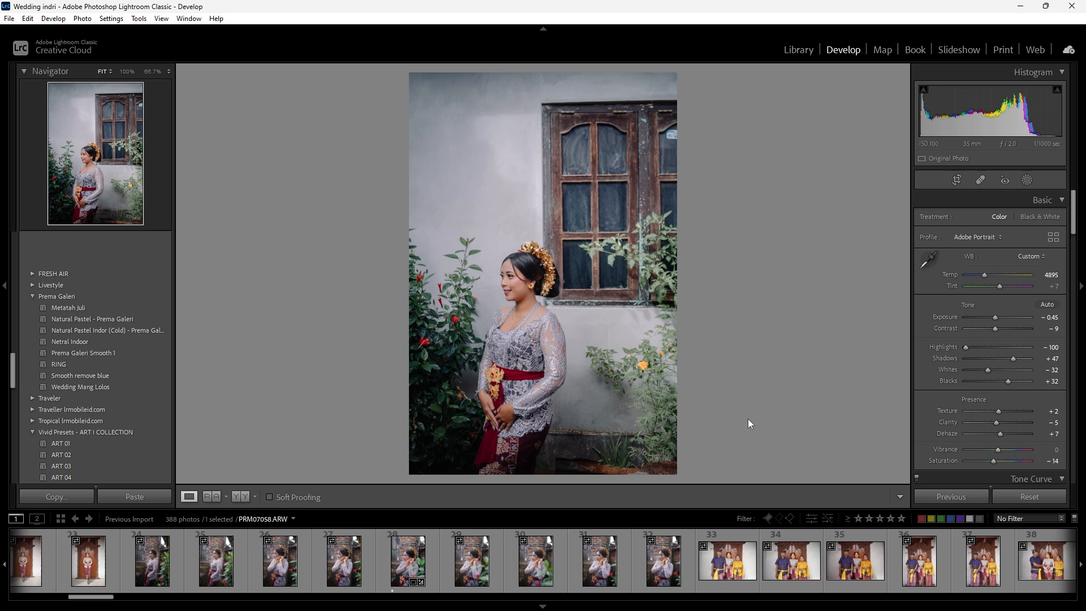
- Step through photos 32 to 40 in Develop to compare their lighting and exposure
{"action": "left_click", "coordinate": [665, 576]}
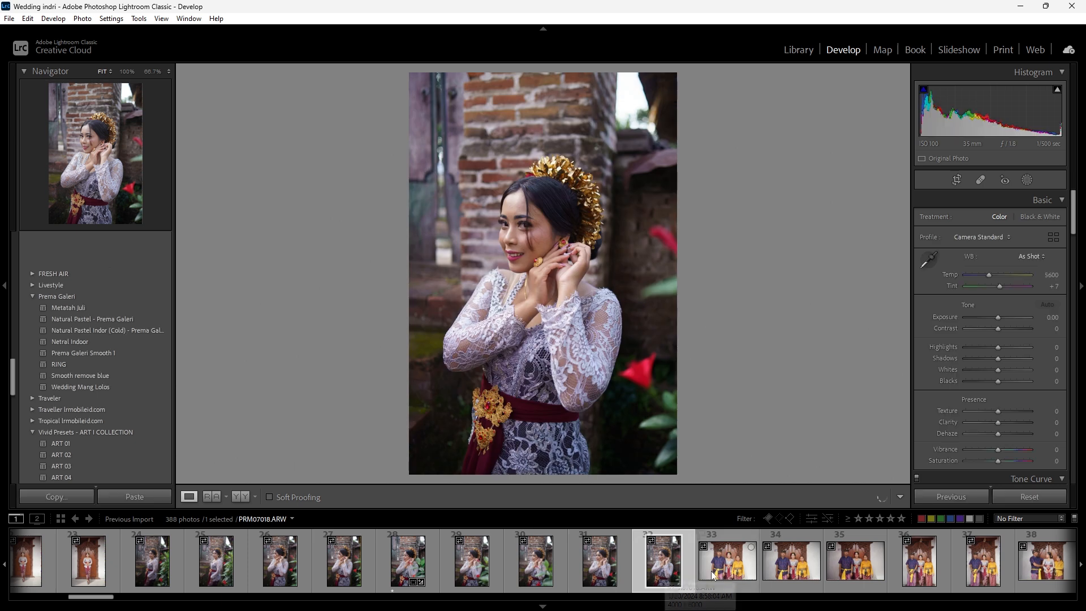
{"action": "left_click", "coordinate": [734, 571]}
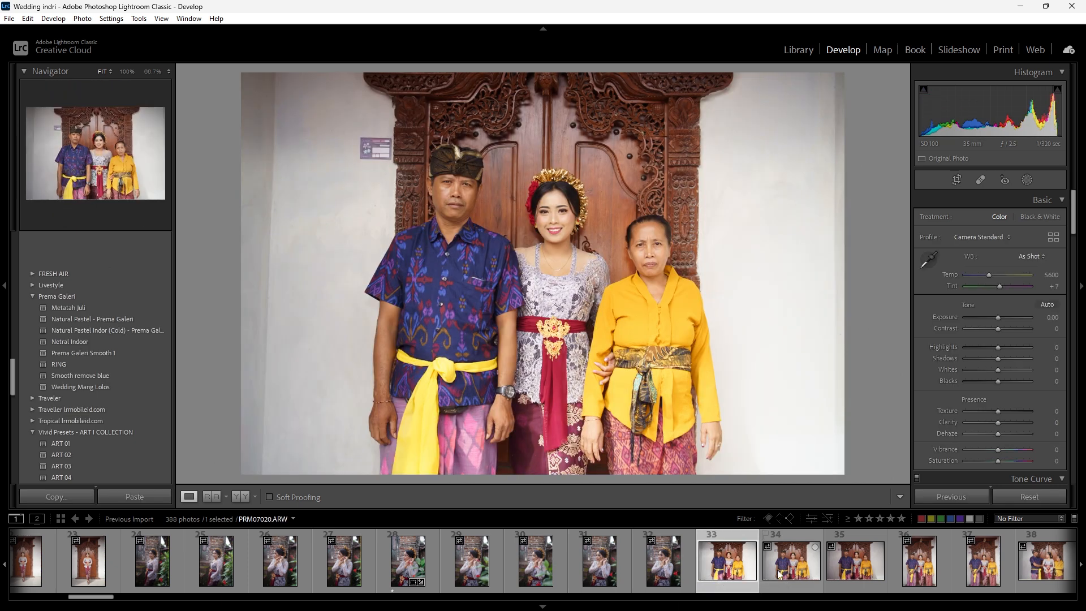
{"action": "left_click", "coordinate": [791, 569]}
{"action": "left_click", "coordinate": [849, 572]}
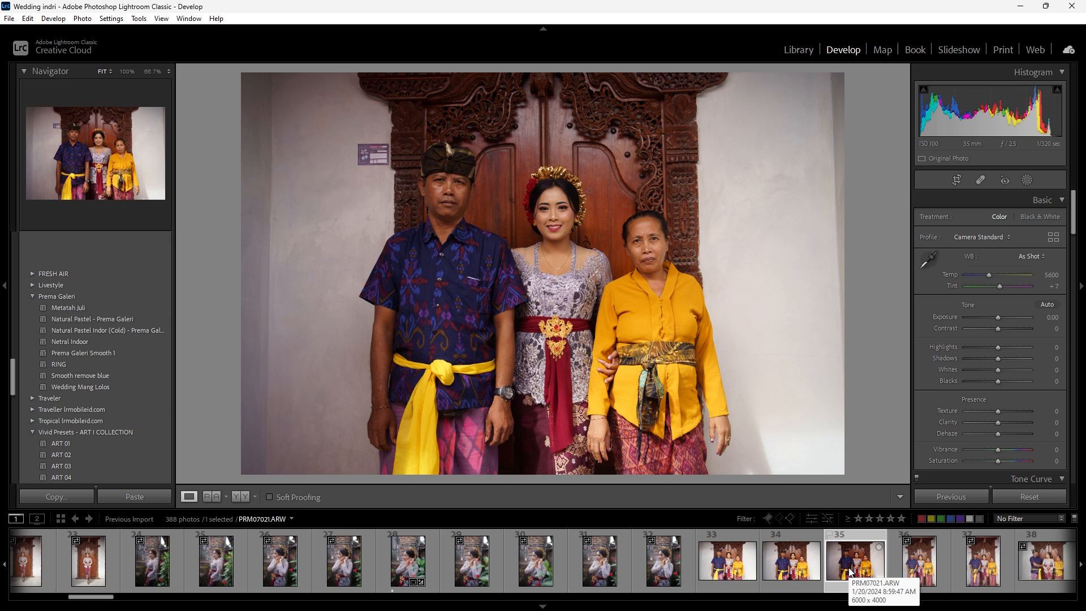
{"action": "key", "text": "Right"}
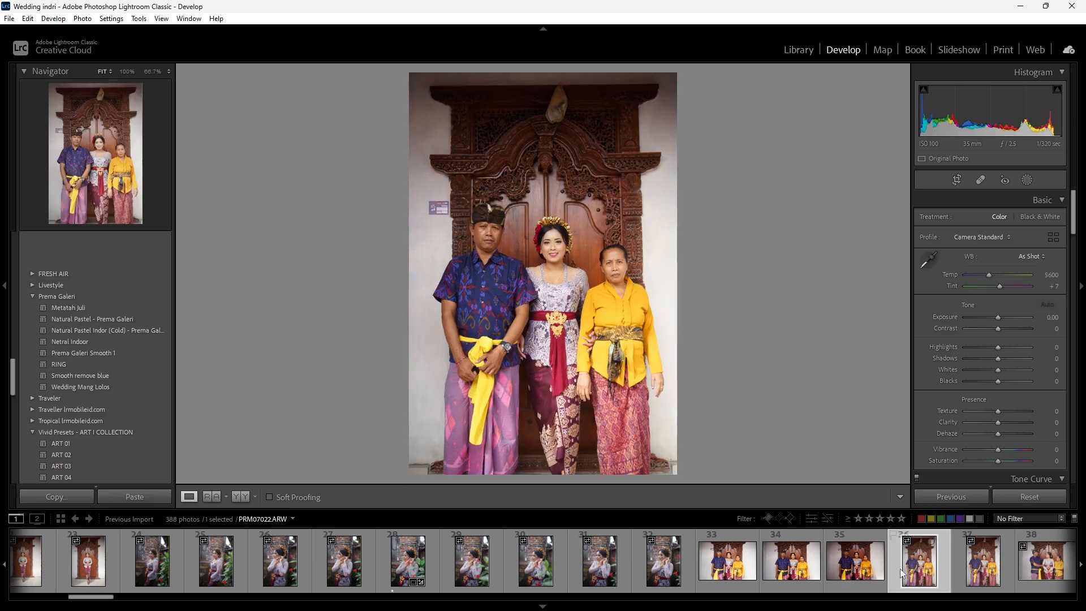
{"action": "key", "text": "Right"}
{"action": "key", "text": "Right"}
{"action": "key", "text": "Right"}
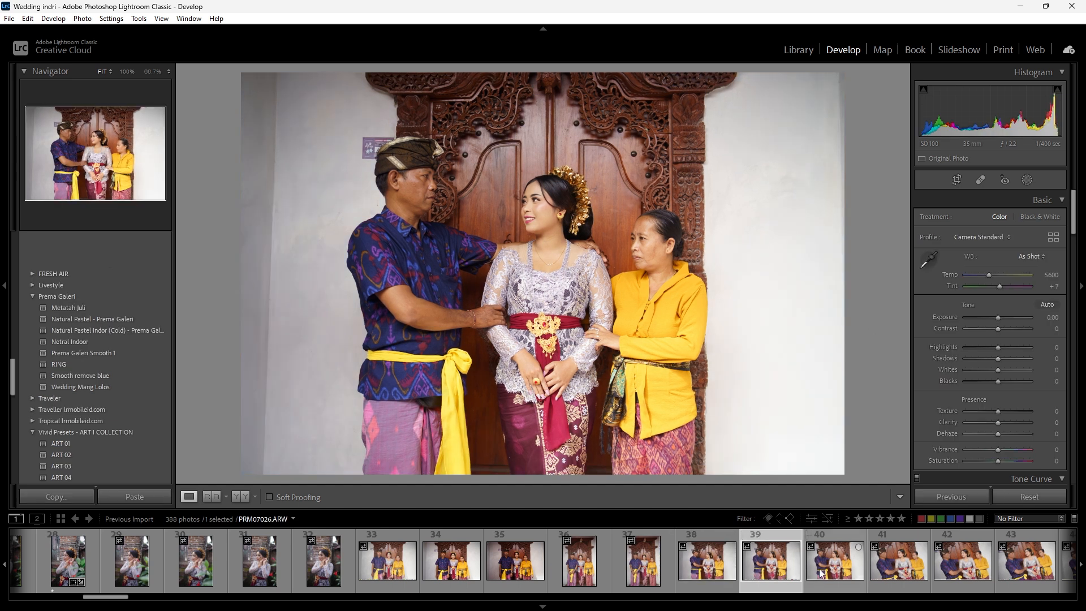
{"action": "key", "text": "Right"}
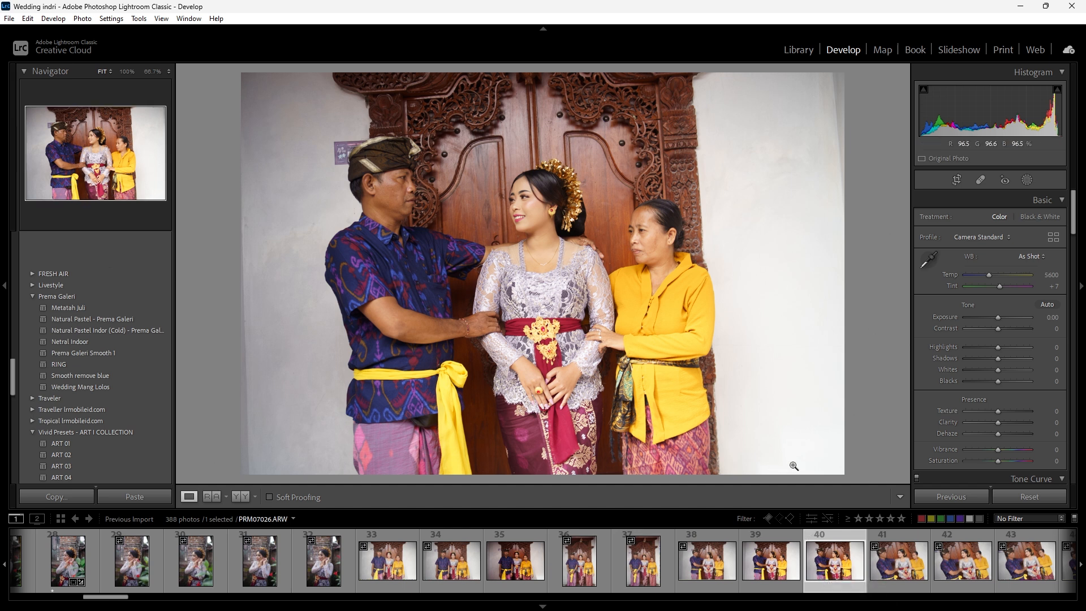
- Compare the family portraits around photos 37 to 40 side by side in the Library grid
{"action": "left_click", "coordinate": [800, 55]}
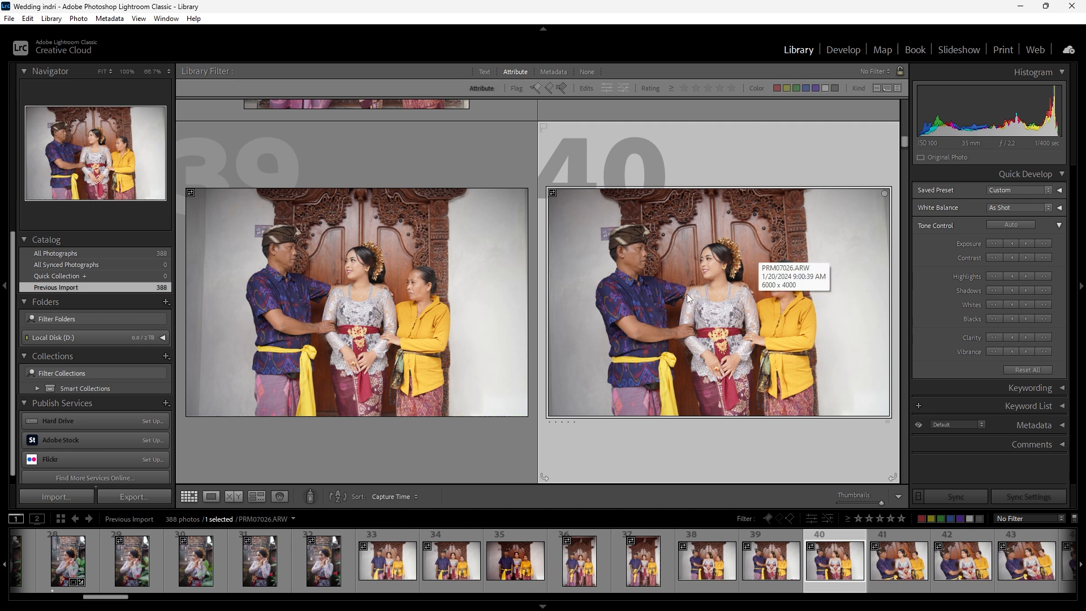
{"action": "scroll", "coordinate": [678, 297], "scroll_direction": "up", "scroll_amount": 3}
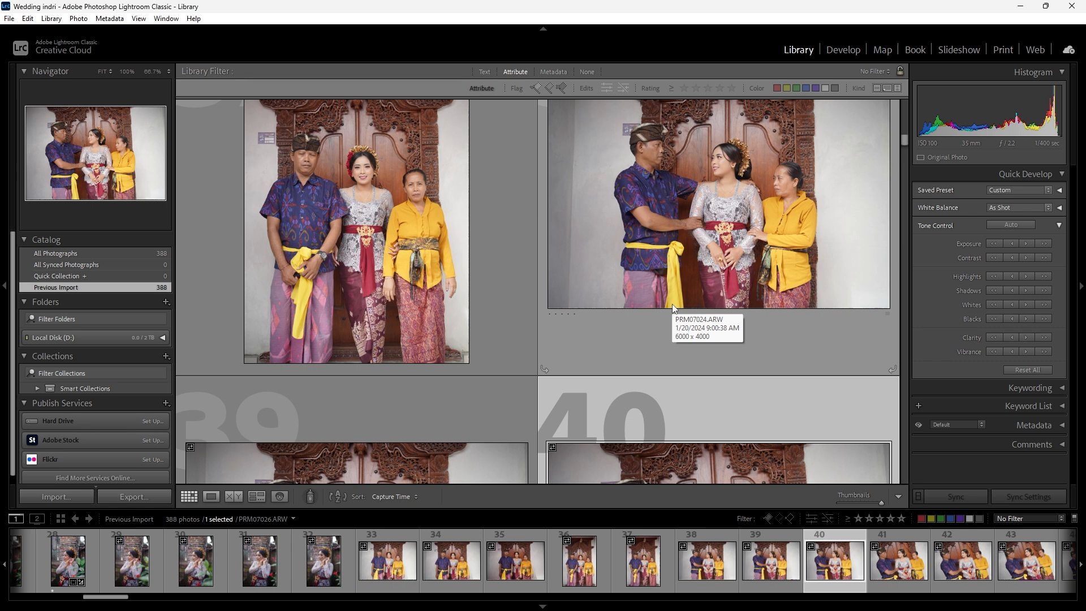
{"action": "scroll", "coordinate": [591, 295], "scroll_direction": "up", "scroll_amount": 1}
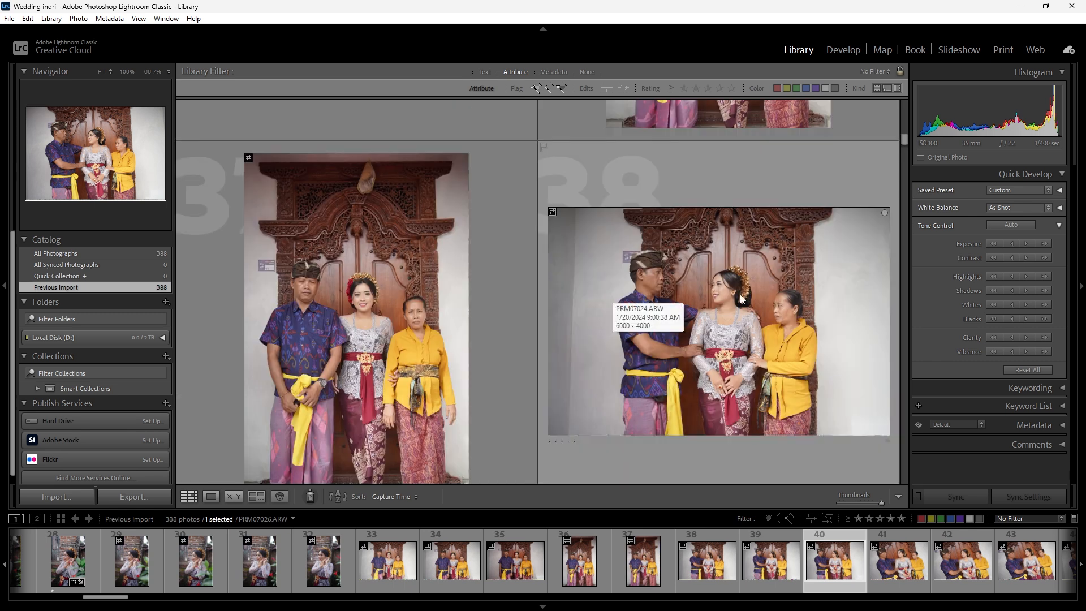
{"action": "scroll", "coordinate": [736, 297], "scroll_direction": "down", "scroll_amount": 3}
{"action": "scroll", "coordinate": [720, 300], "scroll_direction": "down", "scroll_amount": 2}
{"action": "scroll", "coordinate": [674, 303], "scroll_direction": "up", "scroll_amount": 2}
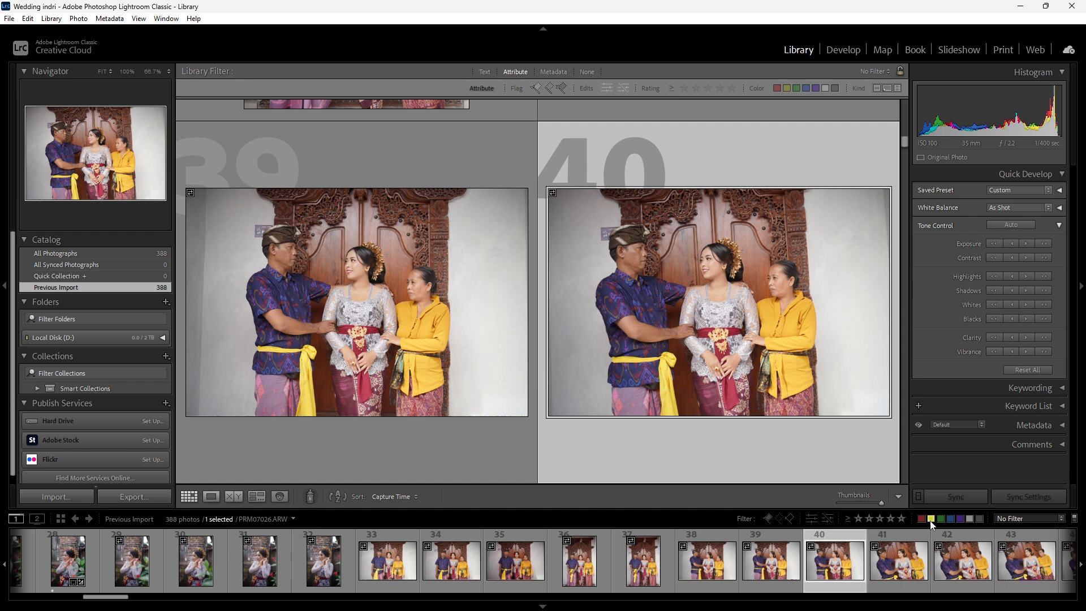
- Return to the start of the Library grid and select the first photo, PRM06987.ARW
{"action": "key", "text": "d"}
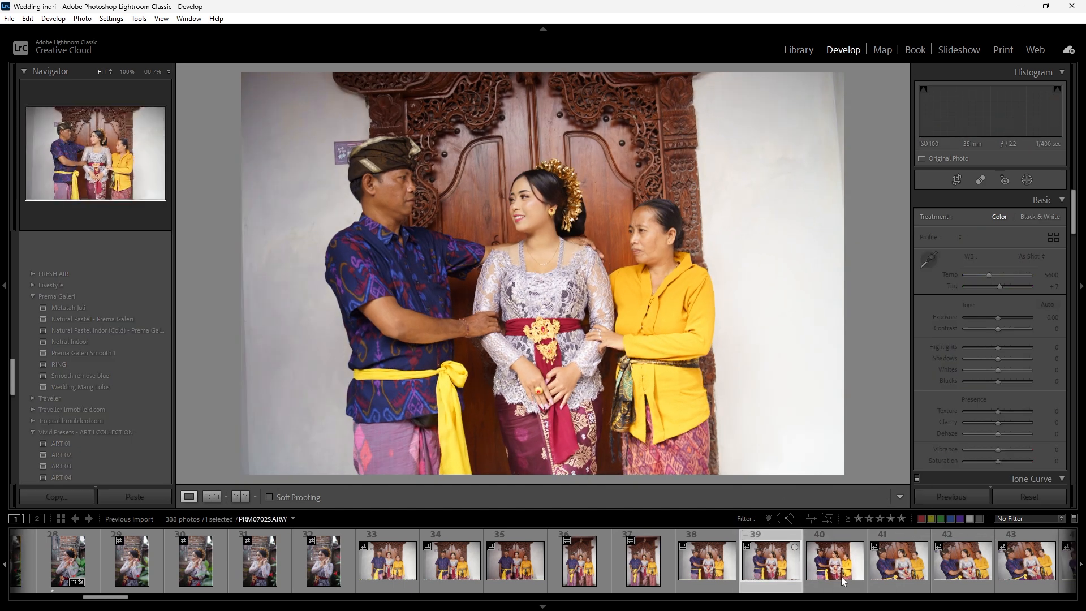
{"action": "left_click", "coordinate": [802, 53]}
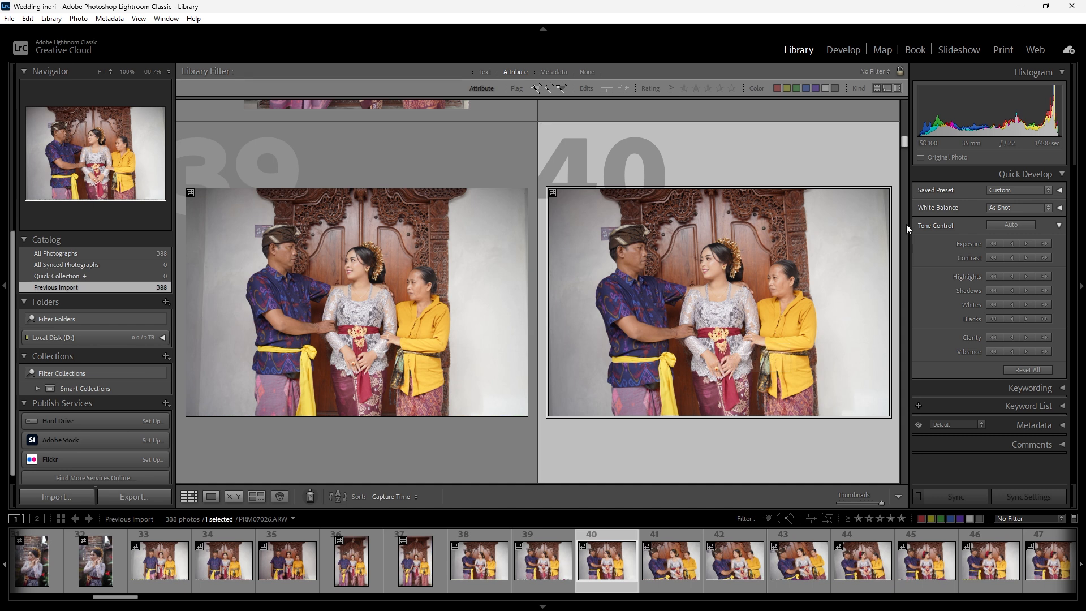
{"action": "left_click_drag", "start_coordinate": [904, 141], "coordinate": [903, 103]}
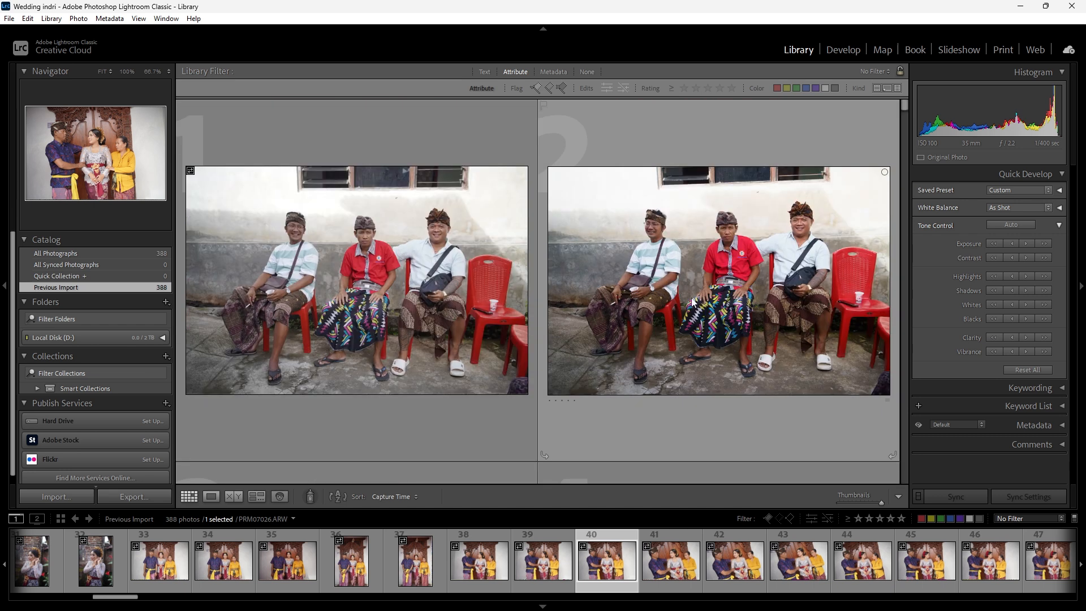
{"action": "key", "text": "Home"}
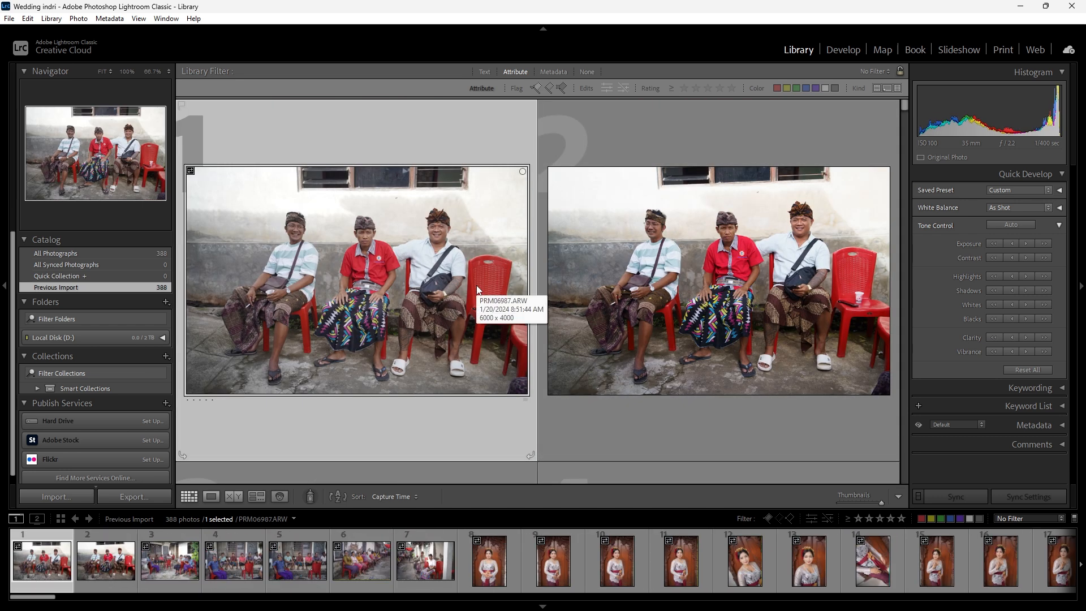
{"action": "right_click", "coordinate": [520, 262]}
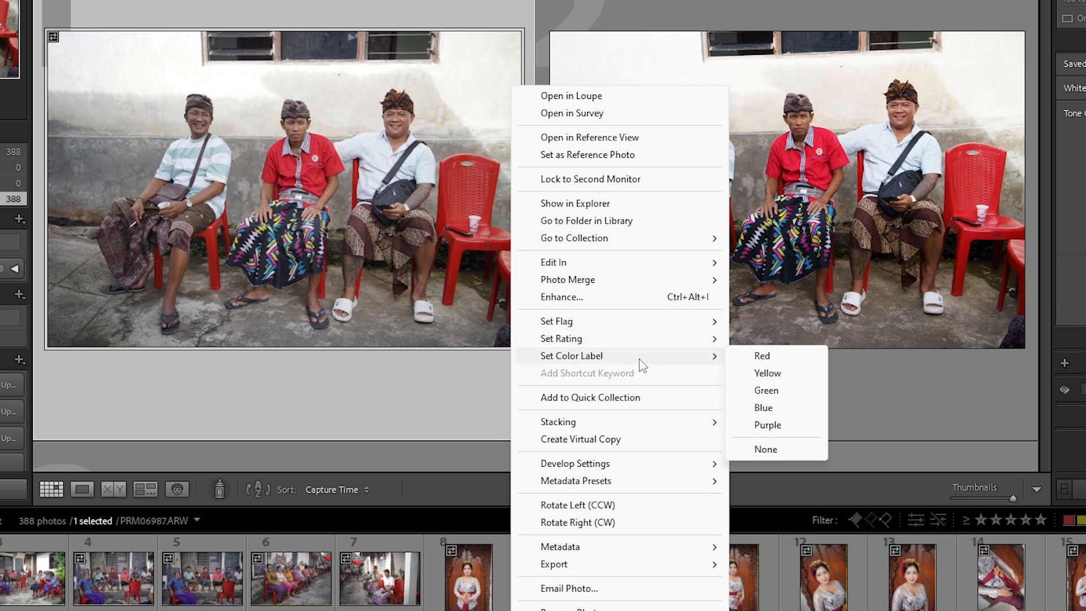
{"action": "mouse_move", "coordinate": [646, 322]}
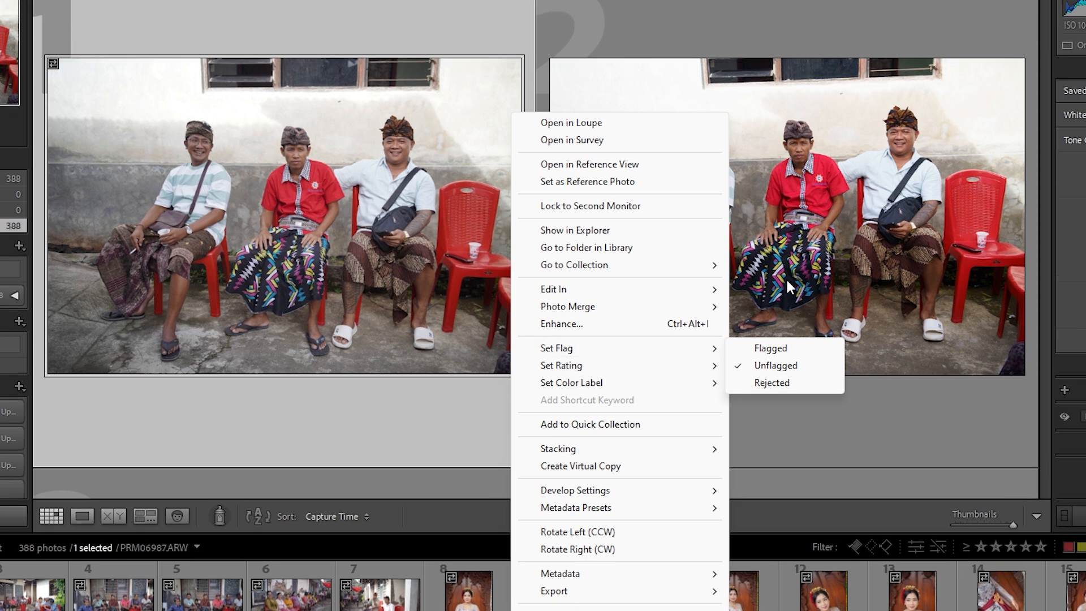
{"action": "left_click", "coordinate": [786, 251]}
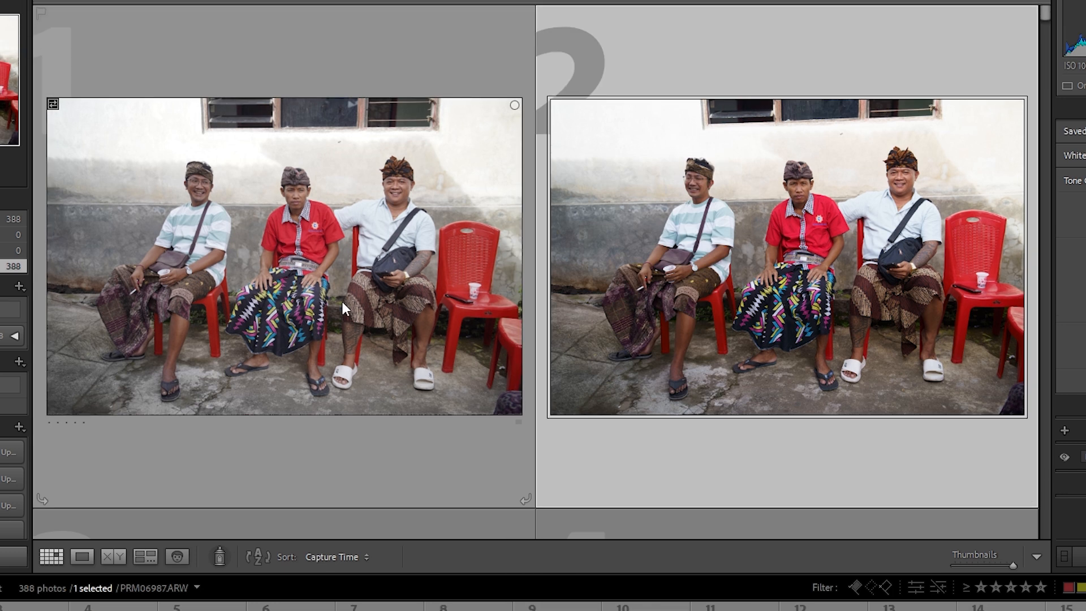
- Mark the first photo, PRM06987.ARW, as Flagged
{"action": "left_click", "coordinate": [343, 229]}
{"action": "right_click", "coordinate": [347, 292]}
{"action": "mouse_move", "coordinate": [465, 426]}
{"action": "left_click", "coordinate": [600, 425]}
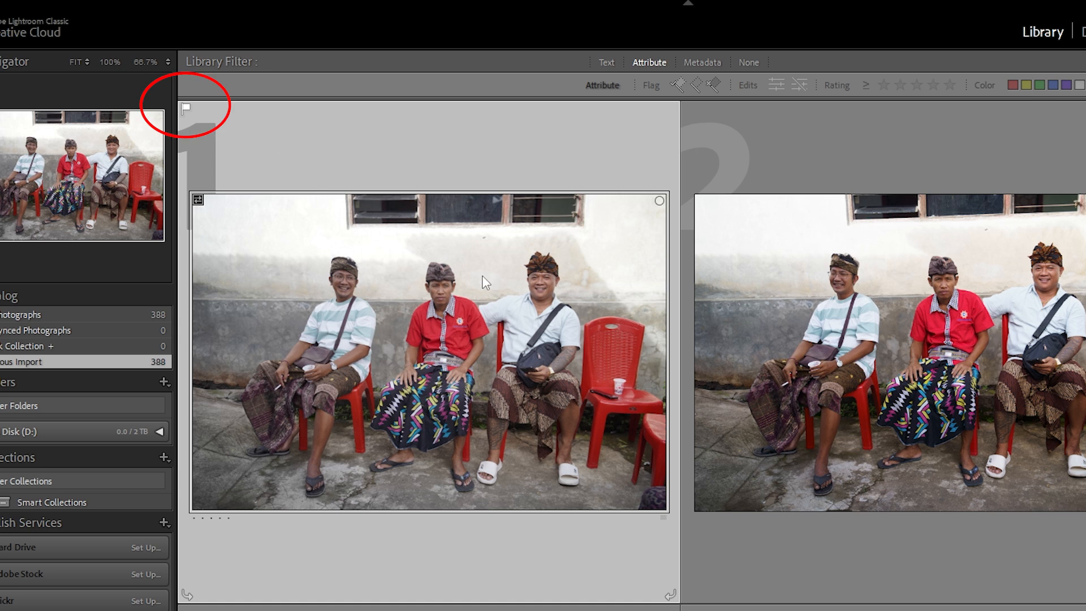
- Give the first photo a rating of 1 star and a red color label
{"action": "right_click", "coordinate": [443, 232]}
{"action": "mouse_move", "coordinate": [638, 502]}
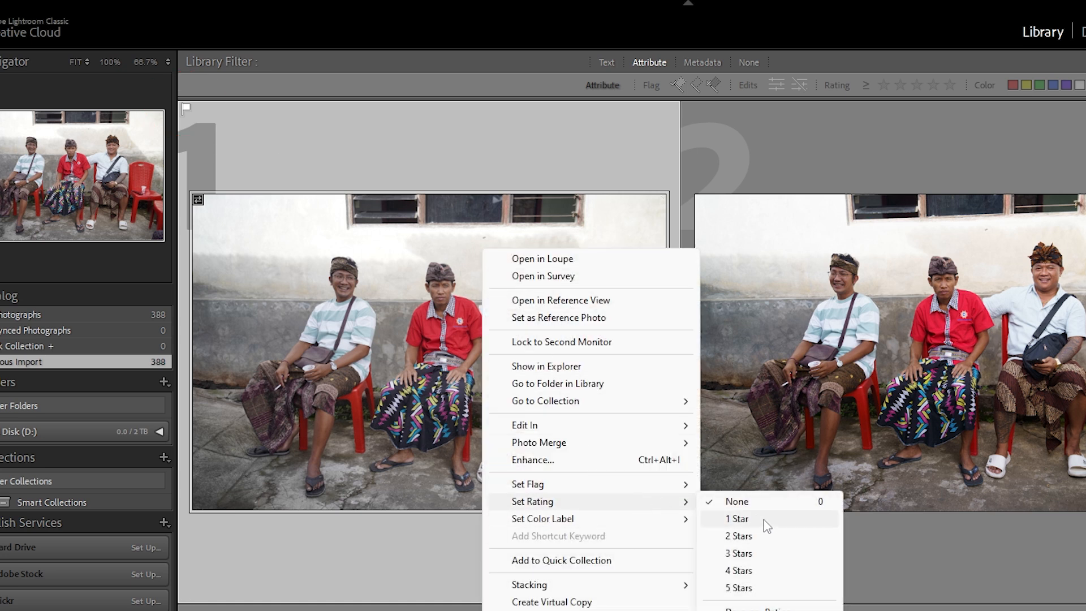
{"action": "left_click", "coordinate": [765, 519]}
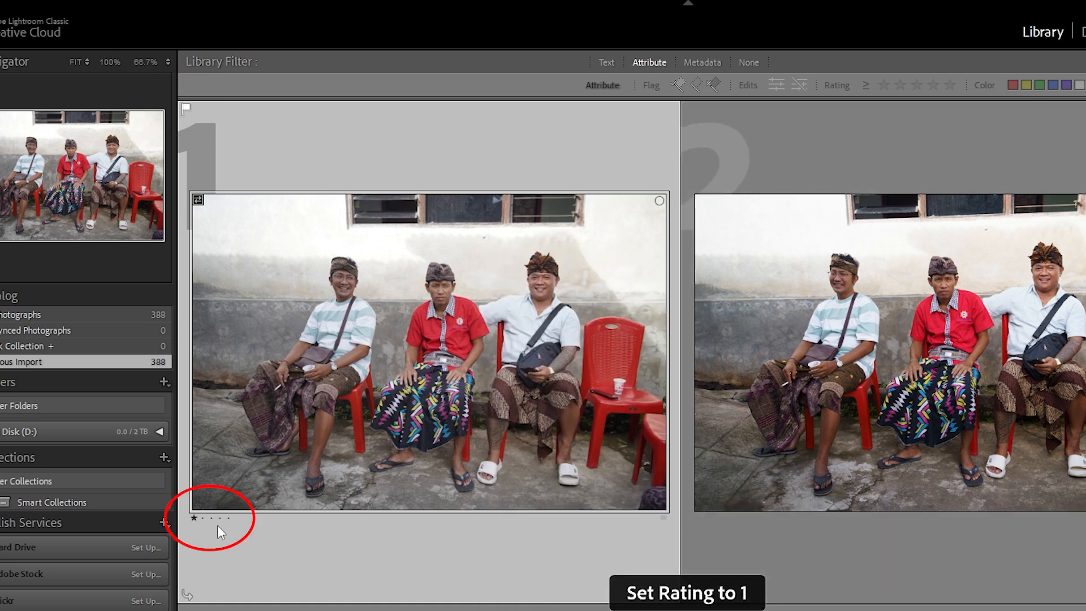
{"action": "right_click", "coordinate": [532, 249]}
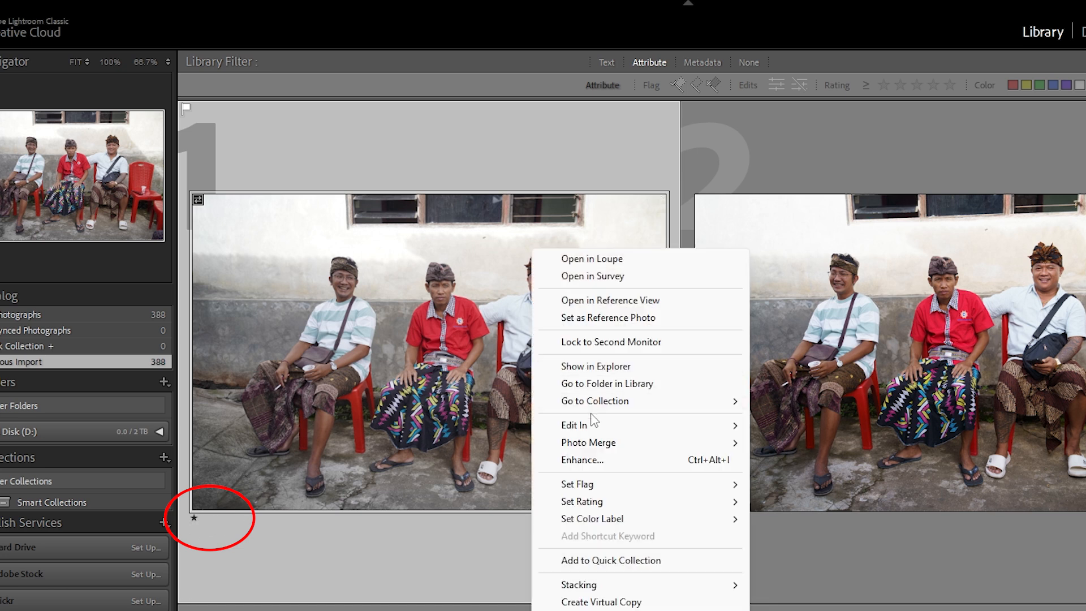
{"action": "mouse_move", "coordinate": [697, 528]}
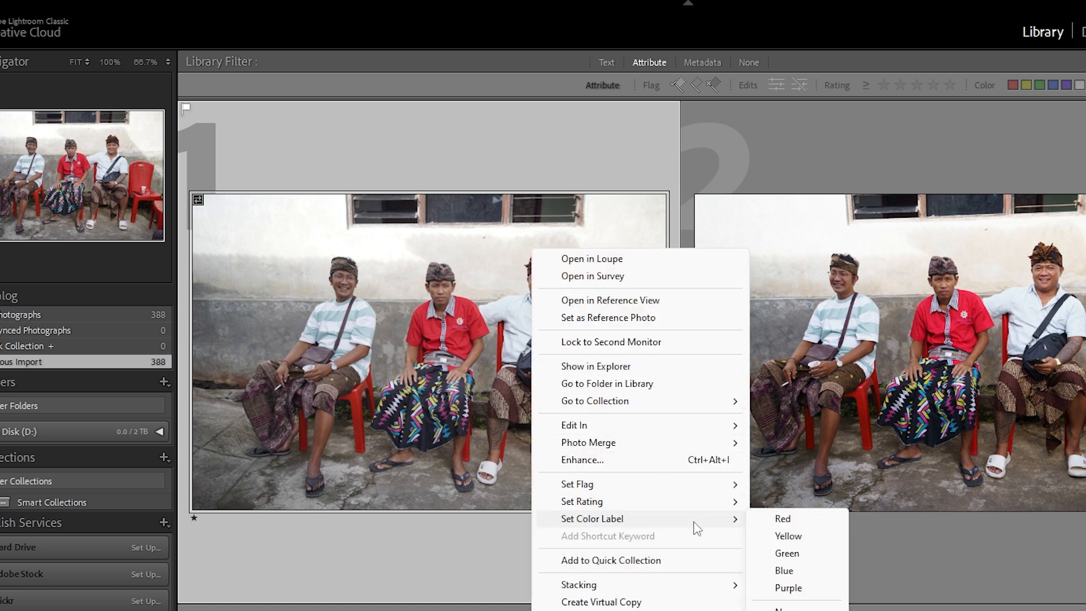
{"action": "left_click", "coordinate": [783, 518]}
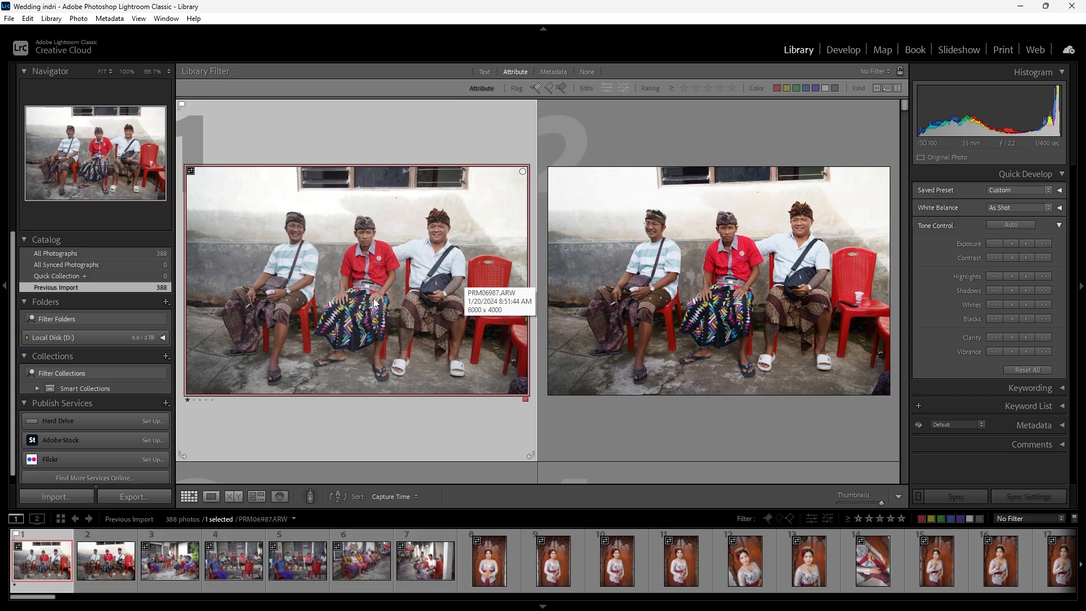
- Examine the rating and color label options available for the first photo, leaving its settings as they are
{"action": "right_click", "coordinate": [355, 250]}
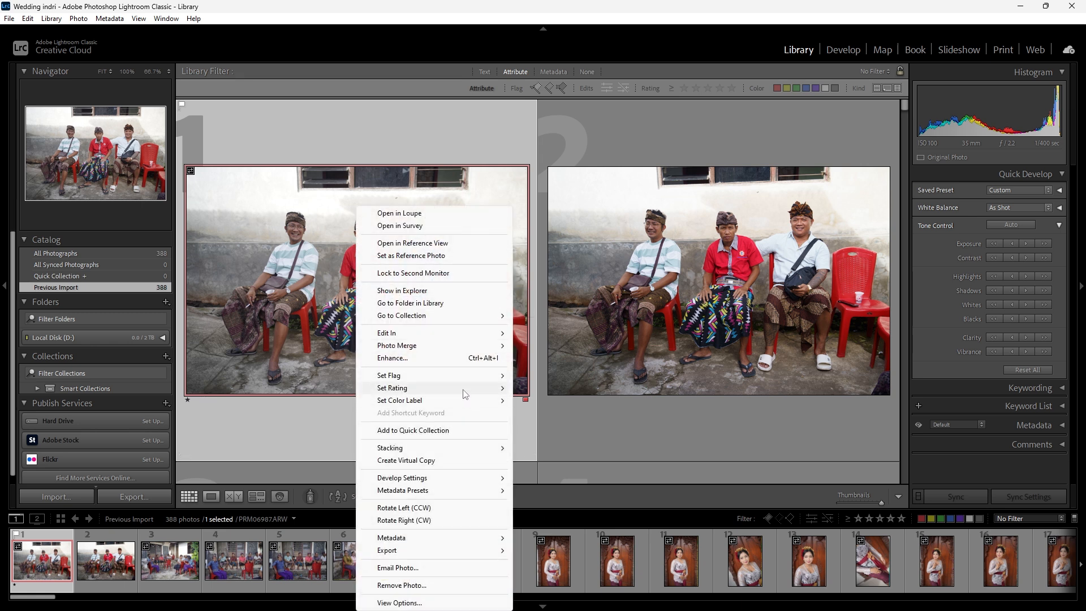
{"action": "mouse_move", "coordinate": [465, 391]}
{"action": "left_click", "coordinate": [304, 285]}
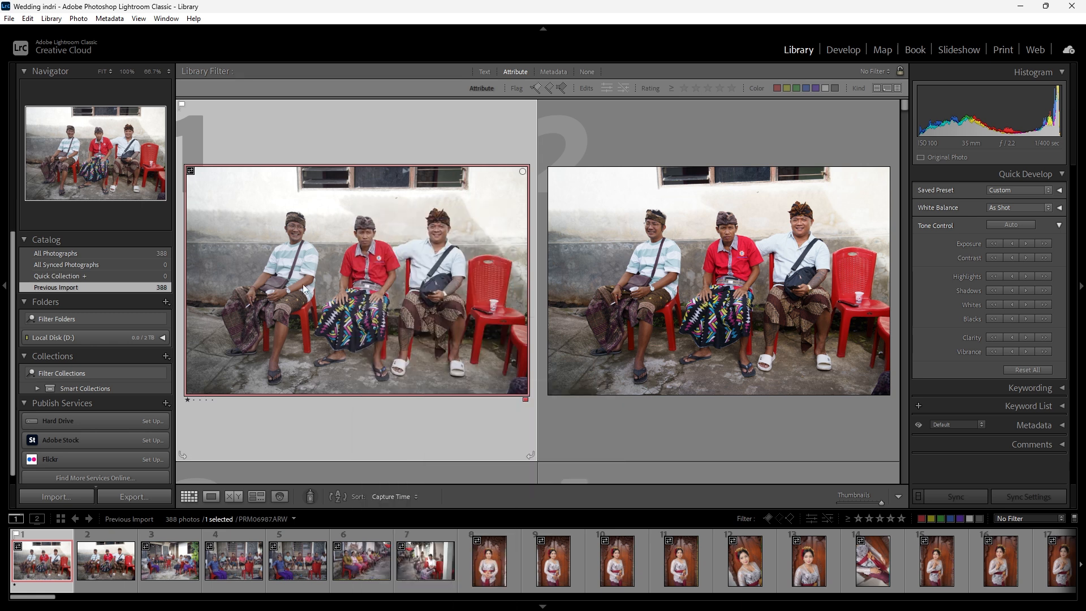
{"action": "right_click", "coordinate": [336, 288]}
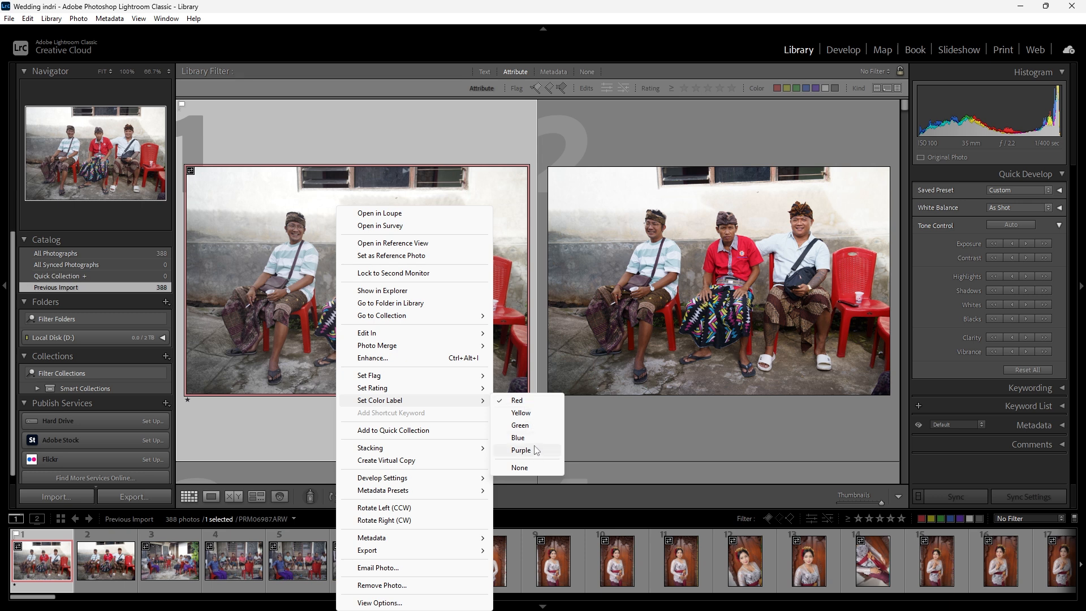
{"action": "left_click", "coordinate": [310, 324]}
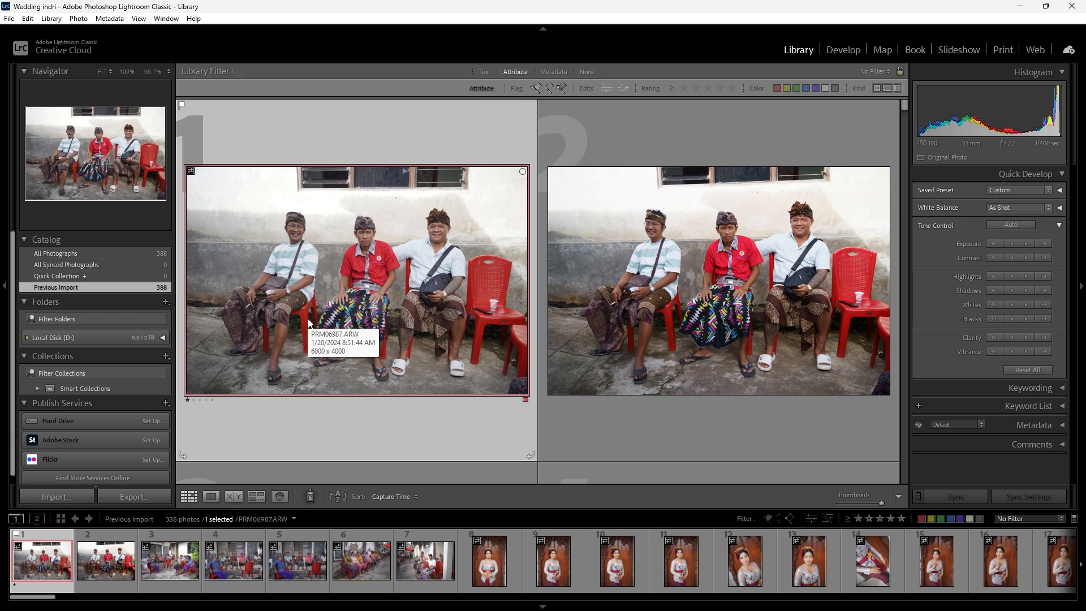
{"action": "right_click", "coordinate": [444, 275]}
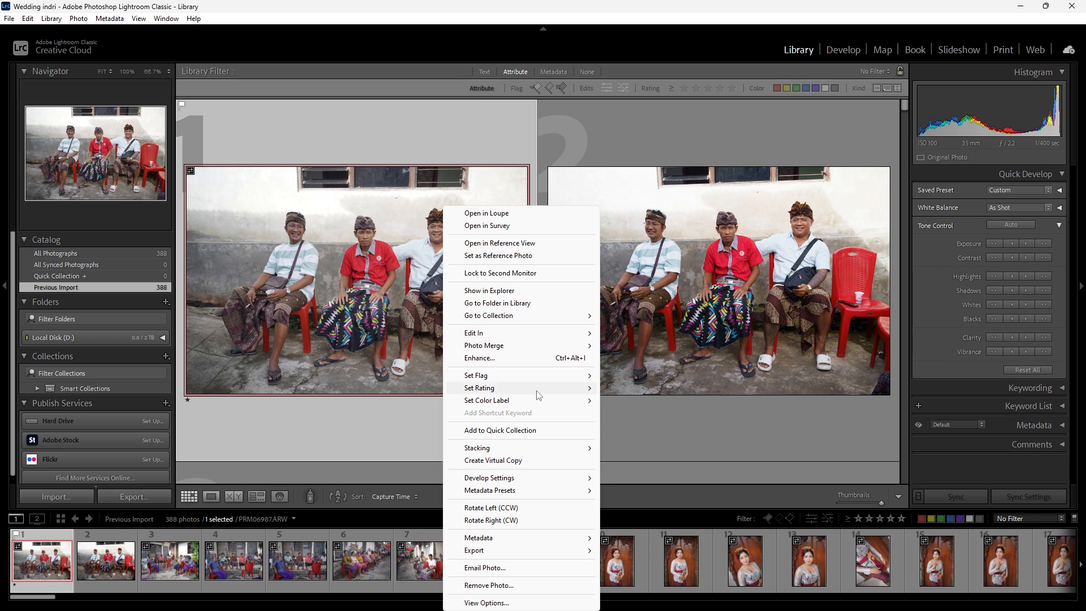
{"action": "mouse_move", "coordinate": [537, 391]}
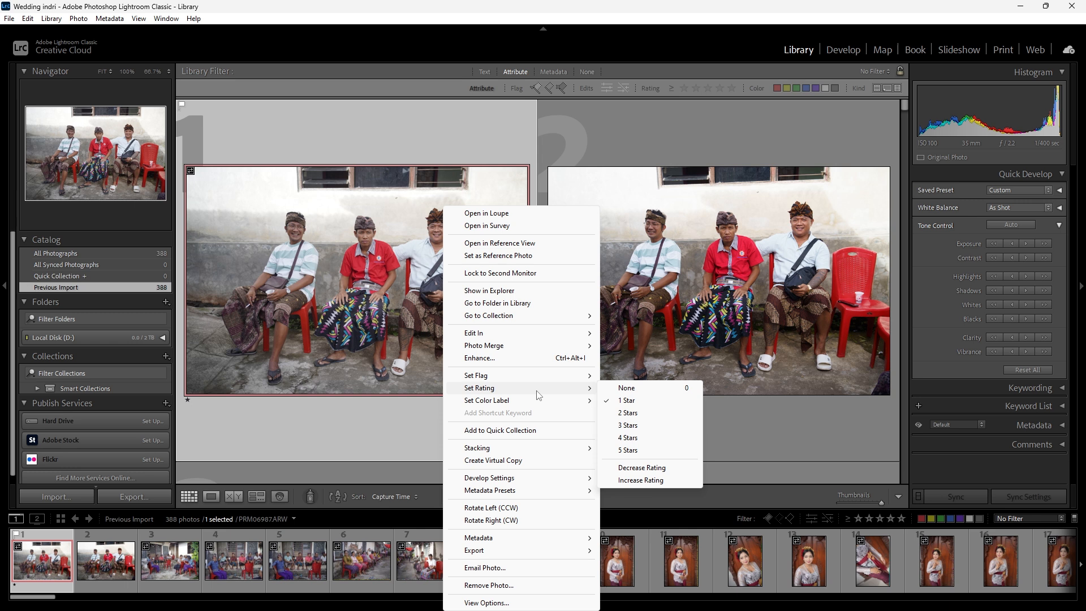
{"action": "left_click", "coordinate": [355, 325]}
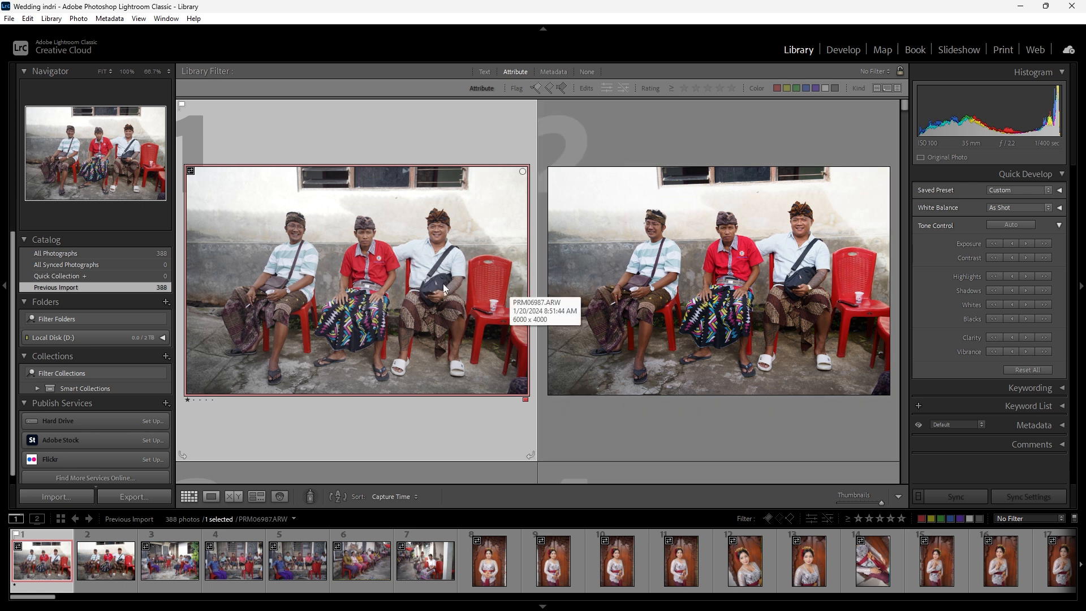
{"action": "scroll", "coordinate": [443, 284], "scroll_direction": "down", "scroll_amount": 3}
{"action": "scroll", "coordinate": [443, 283], "scroll_direction": "up", "scroll_amount": 3}
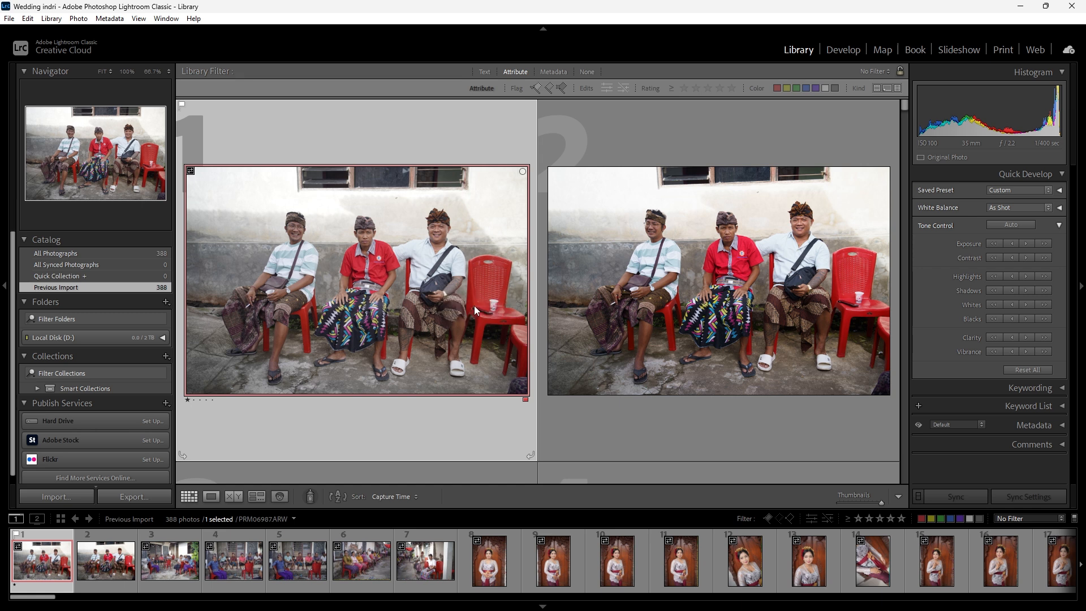
{"action": "right_click", "coordinate": [474, 306]}
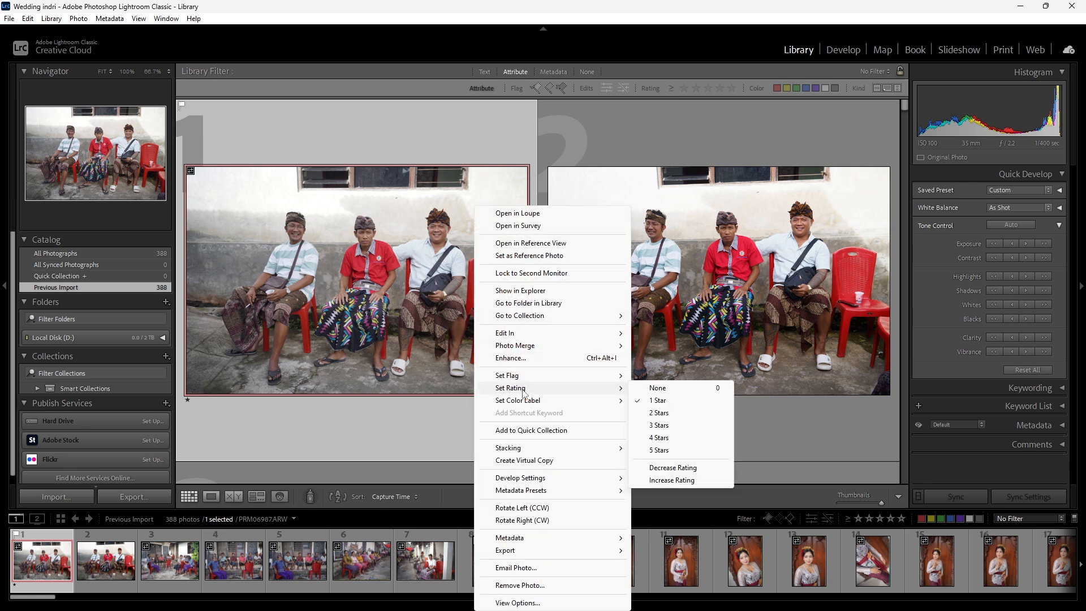
{"action": "left_click", "coordinate": [681, 451]}
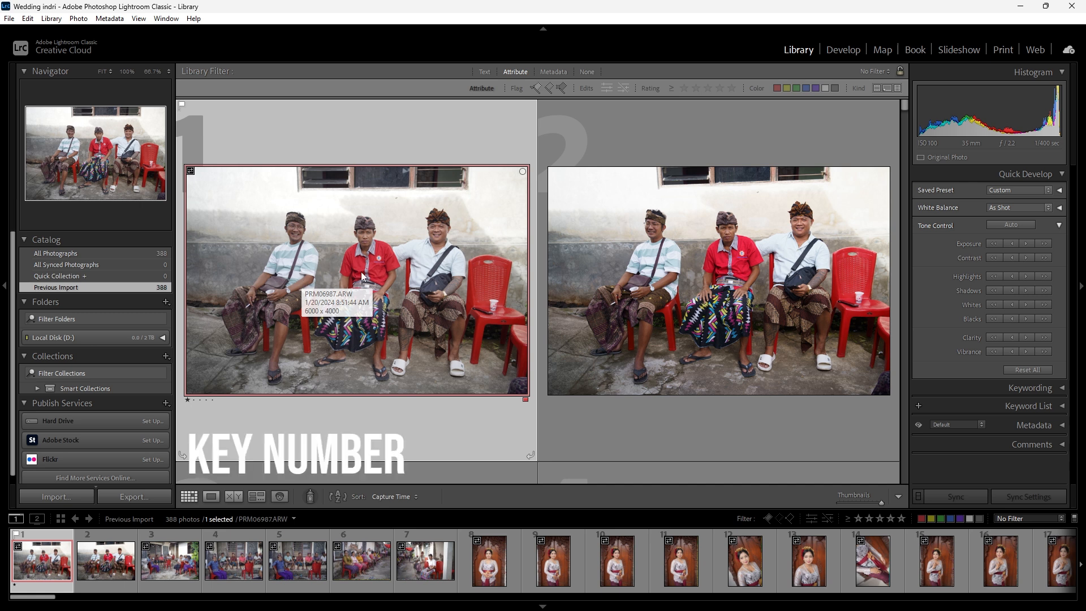
- Try ratings of 1 to 5 stars on the first photo and set it back to 1 star
{"action": "key", "text": "1"}
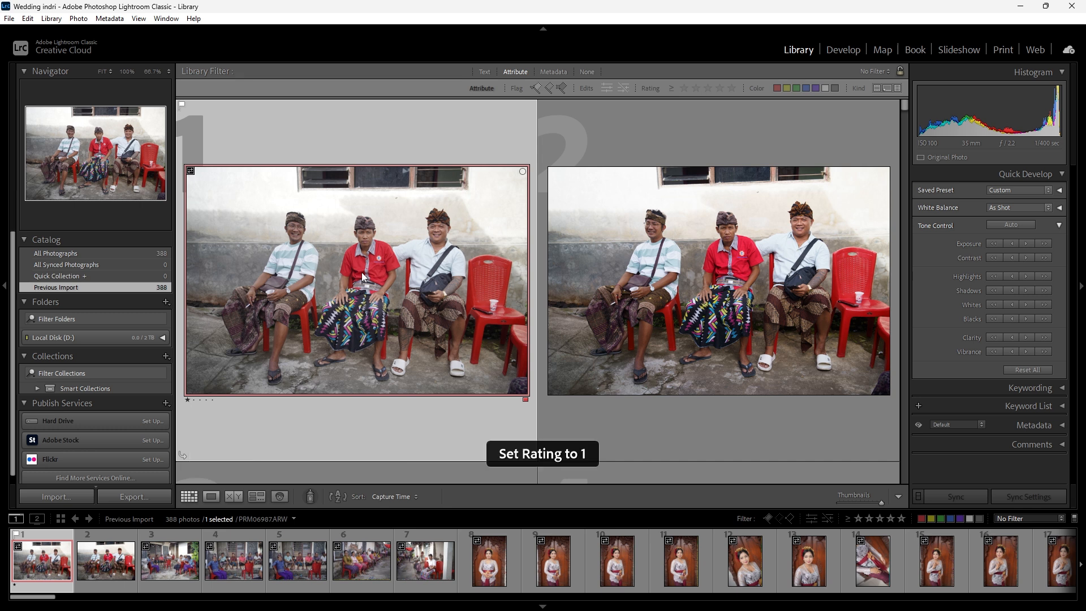
{"action": "key", "text": "2"}
{"action": "key", "text": "3"}
{"action": "key", "text": "4"}
{"action": "key", "text": "5"}
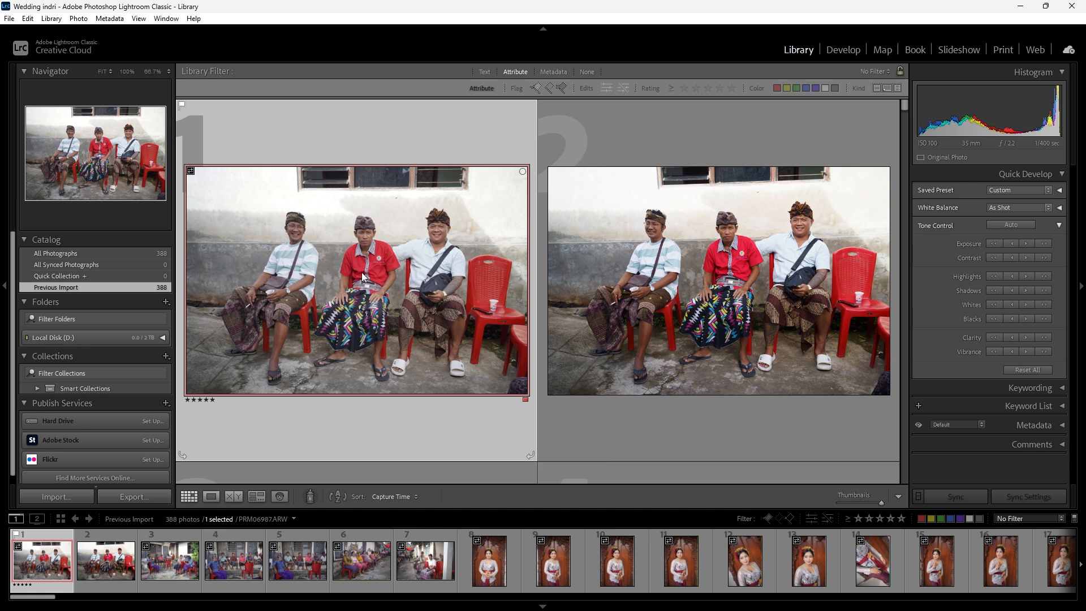
{"action": "key", "text": "1"}
- Rate photos 3, 6 and 8 in the Library grid 1 star each
{"action": "scroll", "coordinate": [405, 273], "scroll_direction": "down", "scroll_amount": 2}
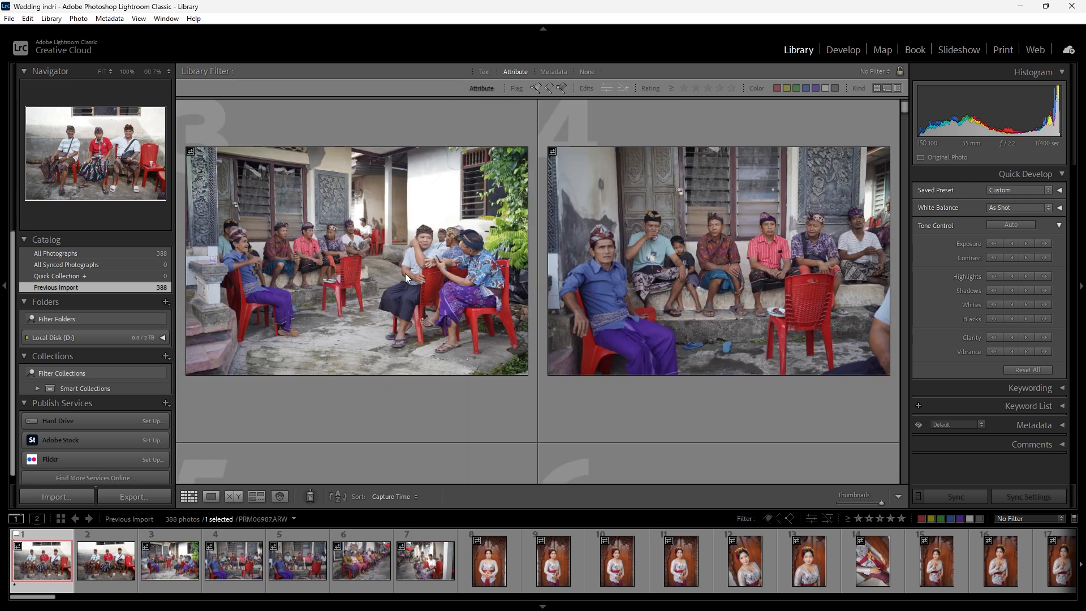
{"action": "key", "text": "1"}
{"action": "scroll", "coordinate": [378, 282], "scroll_direction": "down", "scroll_amount": 2}
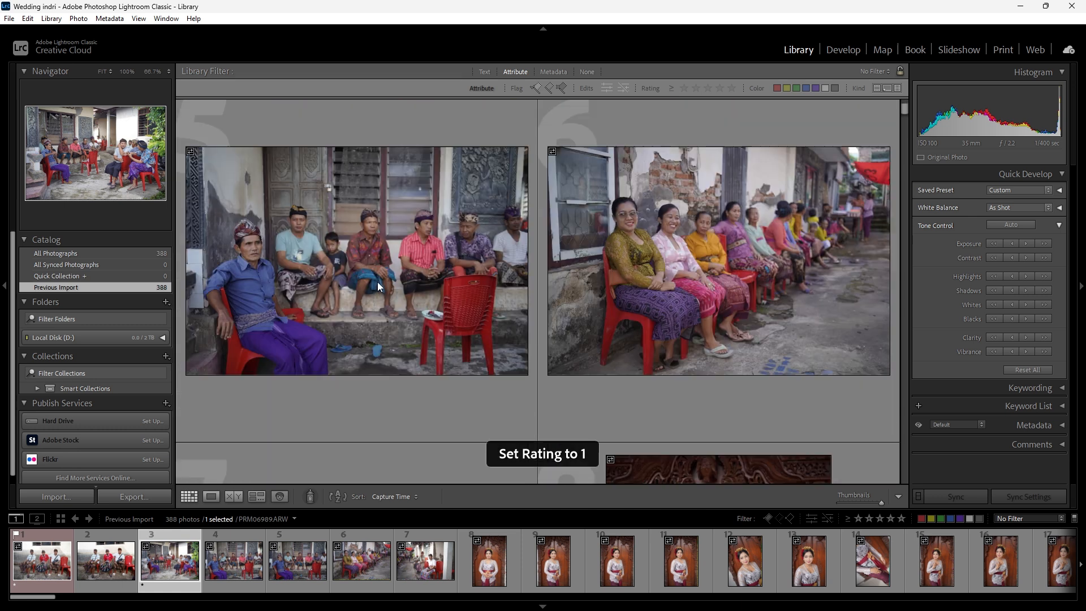
{"action": "left_click", "coordinate": [598, 287]}
{"action": "key", "text": "1"}
{"action": "scroll", "coordinate": [540, 316], "scroll_direction": "down", "scroll_amount": 2}
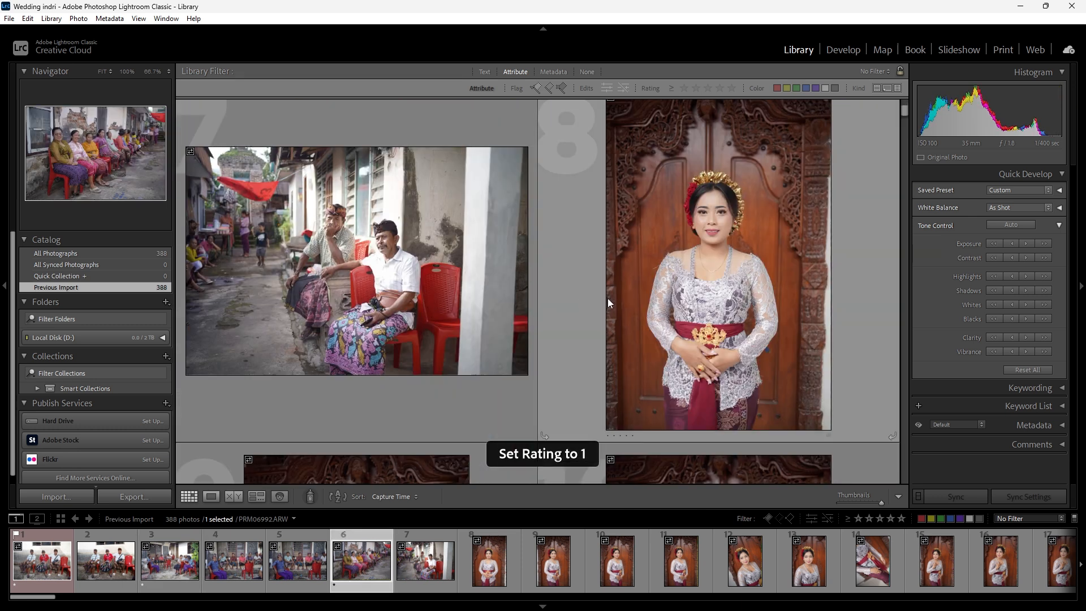
{"action": "left_click", "coordinate": [607, 298]}
{"action": "key", "text": "1"}
- Rate photo 9, the bride's portrait in front of the carved door, 1 star
{"action": "scroll", "coordinate": [418, 310], "scroll_direction": "down", "scroll_amount": 2}
{"action": "scroll", "coordinate": [419, 311], "scroll_direction": "up", "scroll_amount": 1}
{"action": "left_click", "coordinate": [421, 312]}
{"action": "scroll", "coordinate": [486, 321], "scroll_direction": "down", "scroll_amount": 3}
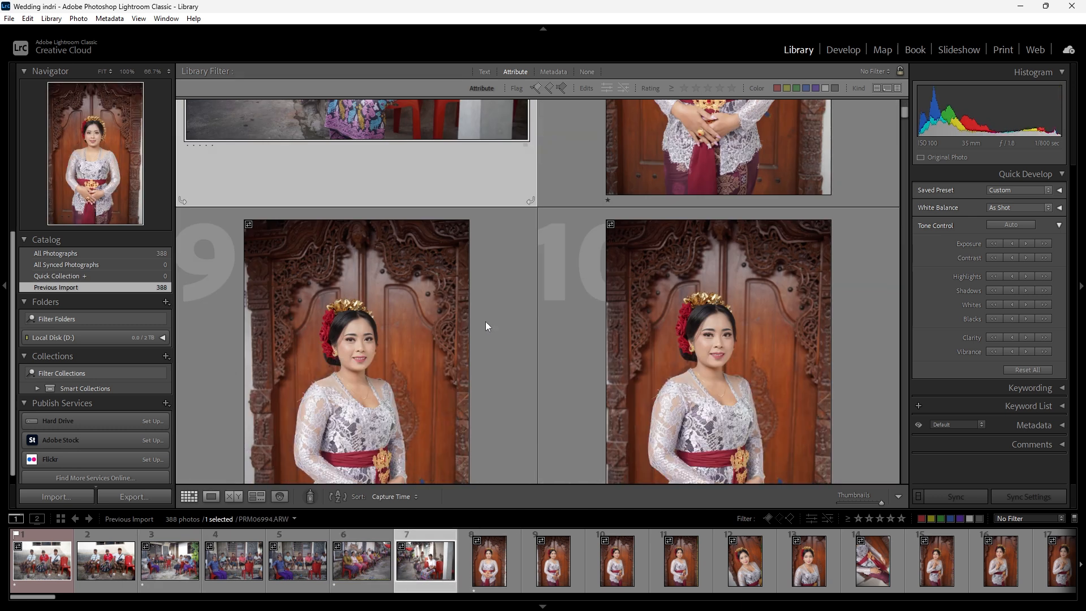
{"action": "left_click", "coordinate": [493, 298]}
{"action": "key", "text": "1"}
- Remove the star rating from photo 8, PRM06994.ARW
{"action": "scroll", "coordinate": [570, 320], "scroll_direction": "up", "scroll_amount": 2}
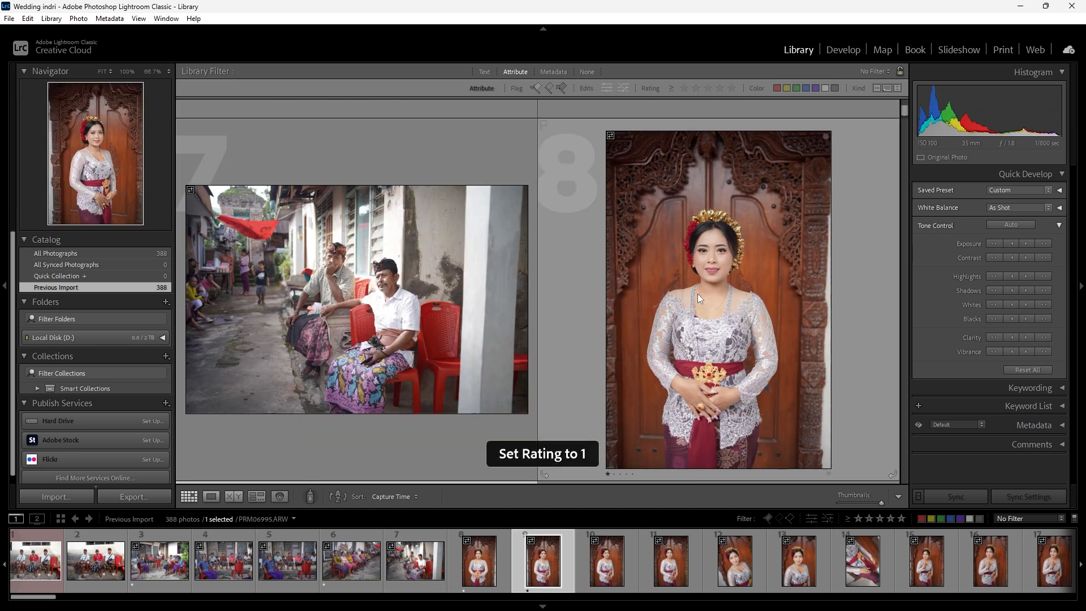
{"action": "left_click", "coordinate": [697, 293]}
{"action": "scroll", "coordinate": [697, 294], "scroll_direction": "down", "scroll_amount": 1}
{"action": "scroll", "coordinate": [697, 293], "scroll_direction": "up", "scroll_amount": 1}
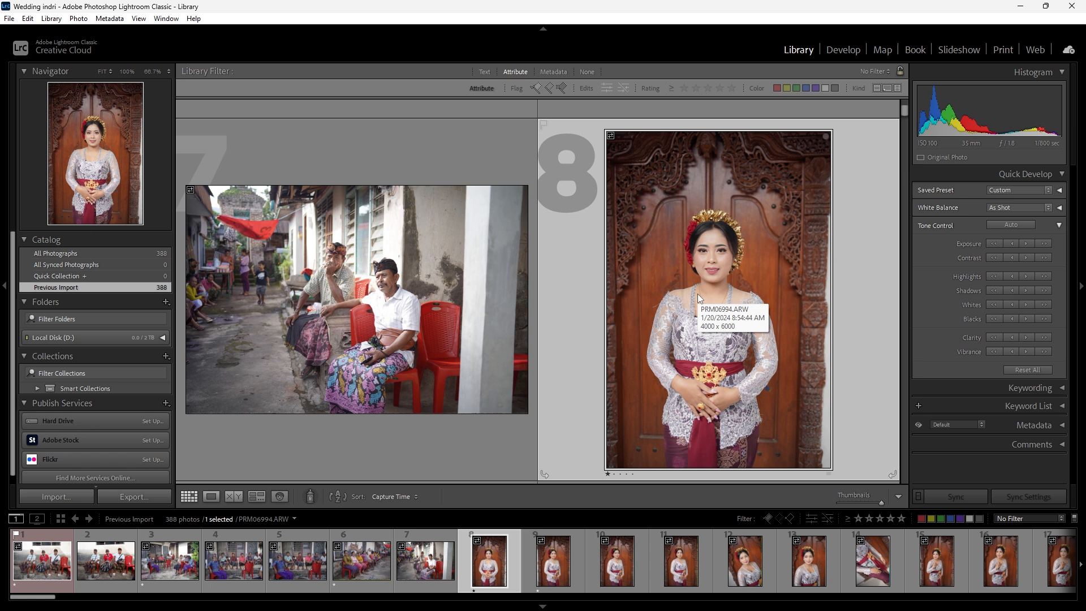
{"action": "key", "text": "0"}
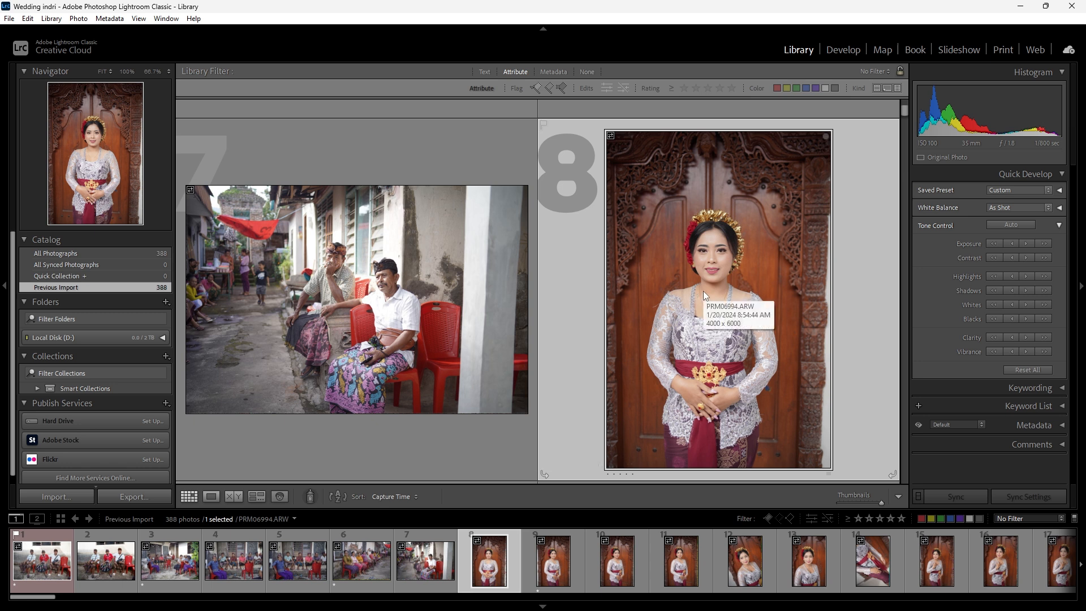
- Rate photo 12, the tilted close-up of the bride, 1 star
{"action": "scroll", "coordinate": [703, 291], "scroll_direction": "down", "scroll_amount": 2}
{"action": "scroll", "coordinate": [703, 291], "scroll_direction": "up", "scroll_amount": 2}
{"action": "scroll", "coordinate": [697, 292], "scroll_direction": "down", "scroll_amount": 3}
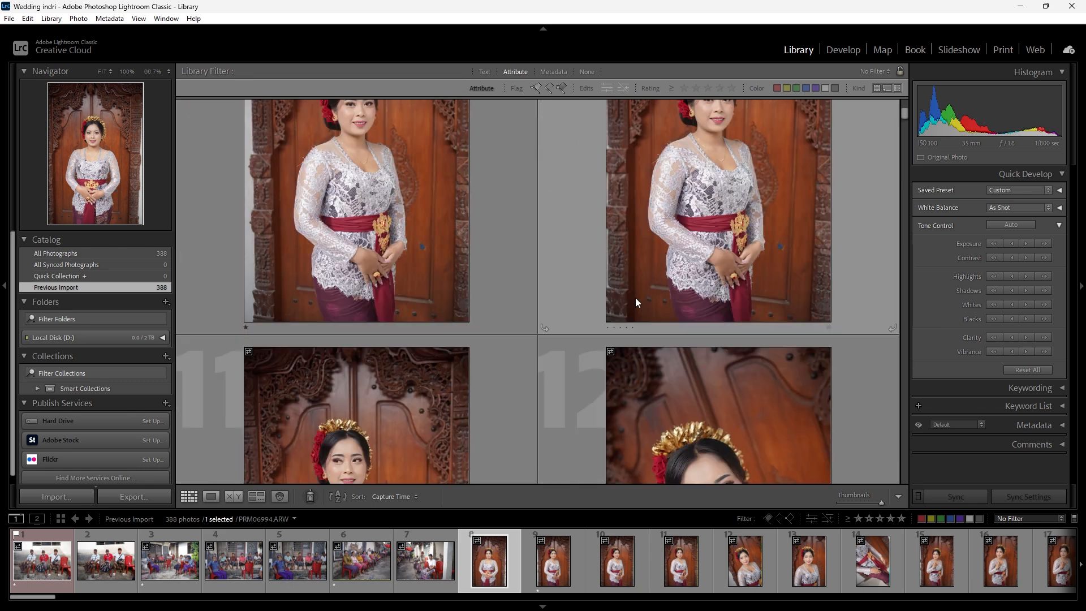
{"action": "left_click", "coordinate": [628, 294]}
{"action": "key", "text": "1"}
{"action": "scroll", "coordinate": [622, 317], "scroll_direction": "down", "scroll_amount": 4}
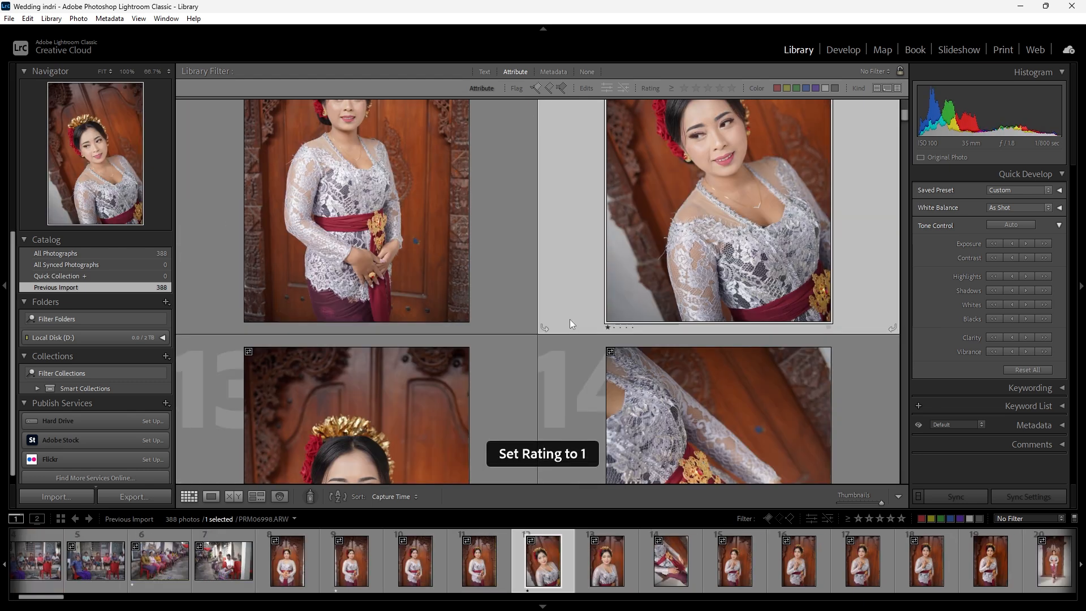
- Rate photos 18 and 22 of the bride in front of the carved door 1 star each
{"action": "scroll", "coordinate": [517, 300], "scroll_direction": "down", "scroll_amount": 2}
{"action": "scroll", "coordinate": [622, 307], "scroll_direction": "up", "scroll_amount": 1}
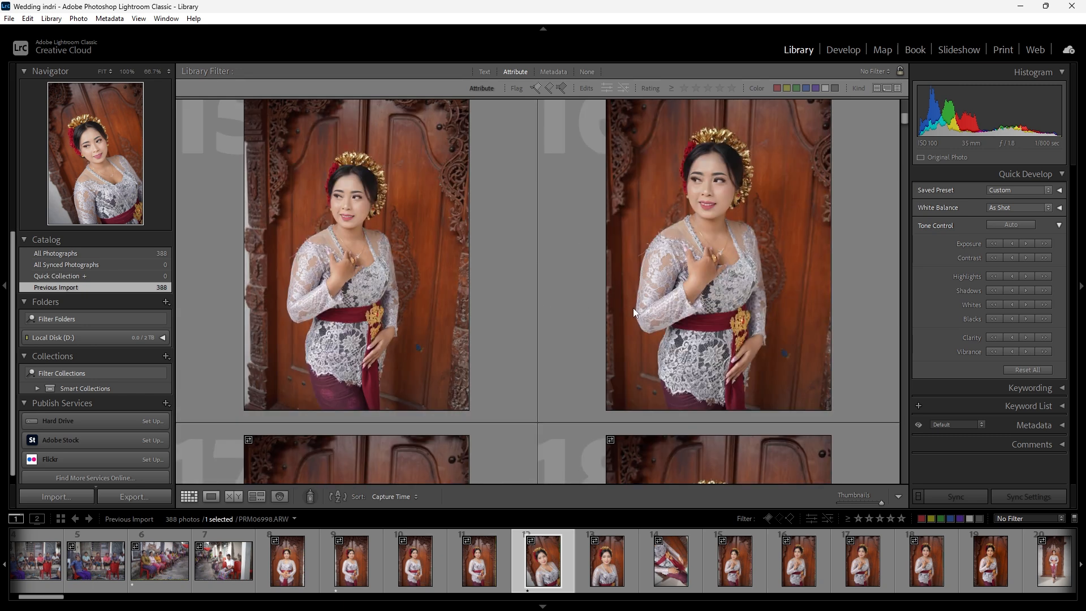
{"action": "scroll", "coordinate": [725, 321], "scroll_direction": "down", "scroll_amount": 2}
{"action": "left_click", "coordinate": [566, 319]}
{"action": "key", "text": "1"}
{"action": "scroll", "coordinate": [479, 310], "scroll_direction": "down", "scroll_amount": 3}
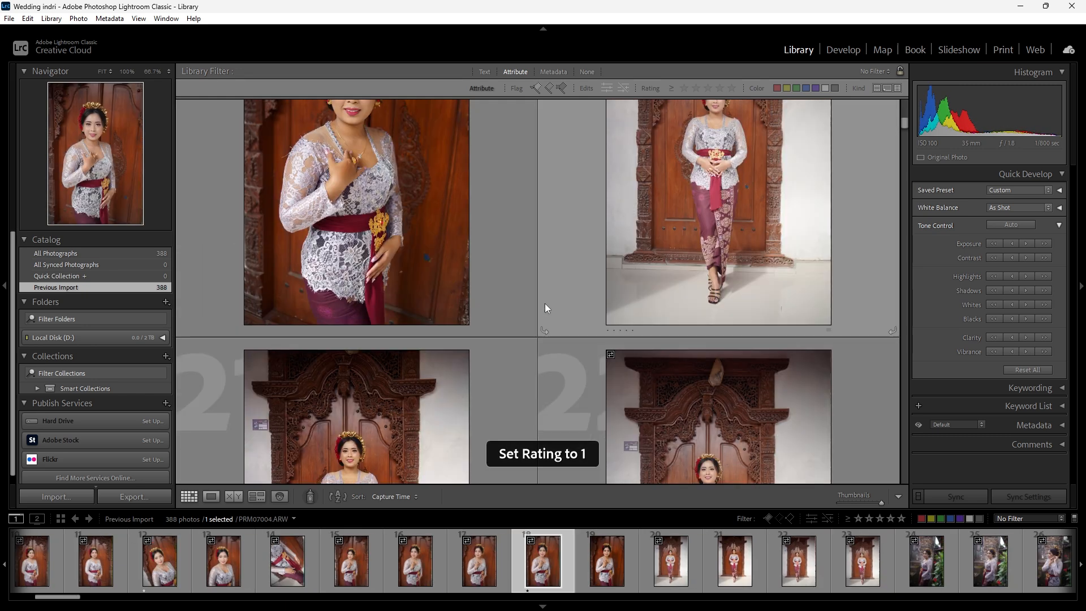
{"action": "scroll", "coordinate": [545, 303], "scroll_direction": "up", "scroll_amount": 1}
{"action": "scroll", "coordinate": [641, 314], "scroll_direction": "down", "scroll_amount": 1}
{"action": "left_click", "coordinate": [554, 308]}
{"action": "key", "text": "1"}
- Compare the full-length bride portraits around photos 21 to 23 in the Library grid
{"action": "scroll", "coordinate": [554, 309], "scroll_direction": "down", "scroll_amount": 1}
{"action": "scroll", "coordinate": [554, 308], "scroll_direction": "up", "scroll_amount": 1}
{"action": "key", "text": "Left"}
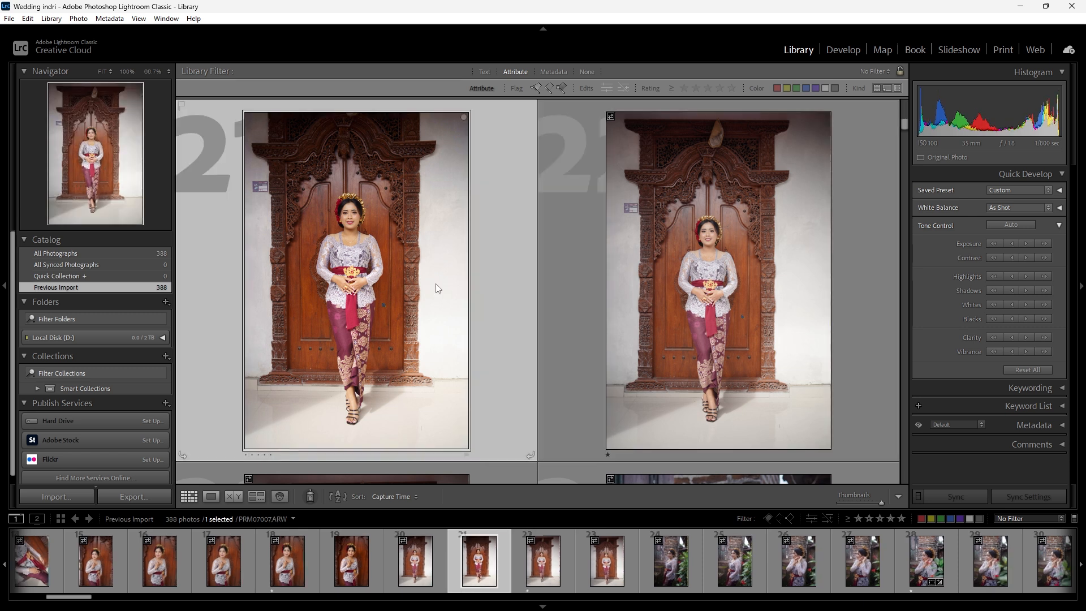
{"action": "key", "text": "Right"}
{"action": "left_click", "coordinate": [411, 277]}
{"action": "scroll", "coordinate": [459, 361], "scroll_direction": "down", "scroll_amount": 1}
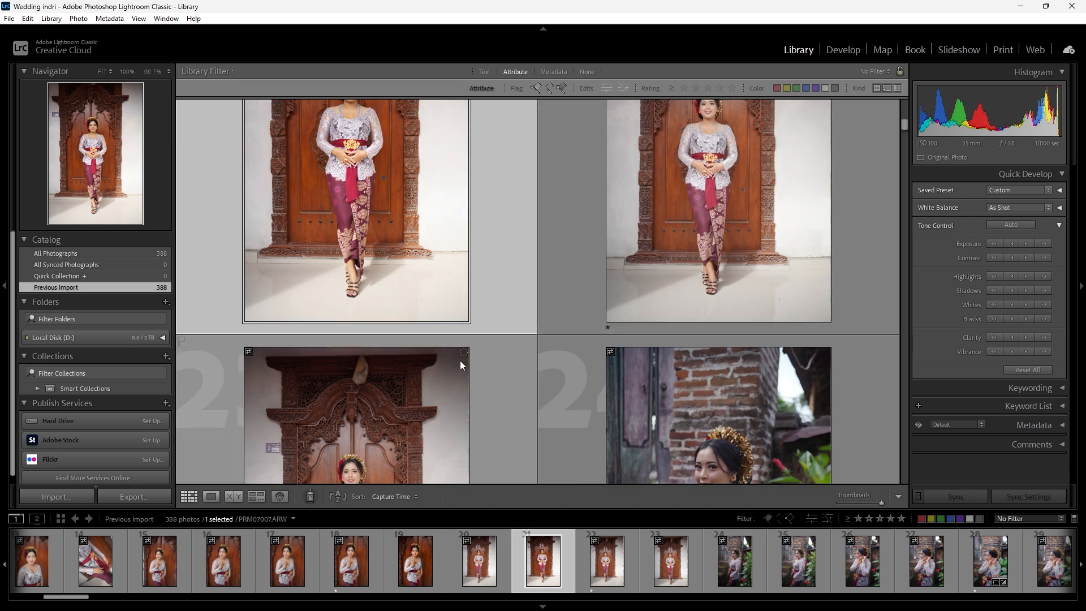
{"action": "left_click", "coordinate": [460, 361]}
{"action": "scroll", "coordinate": [456, 334], "scroll_direction": "down", "scroll_amount": 3}
{"action": "scroll", "coordinate": [459, 334], "scroll_direction": "up", "scroll_amount": 3}
{"action": "left_click", "coordinate": [613, 292]}
{"action": "left_click", "coordinate": [526, 283]}
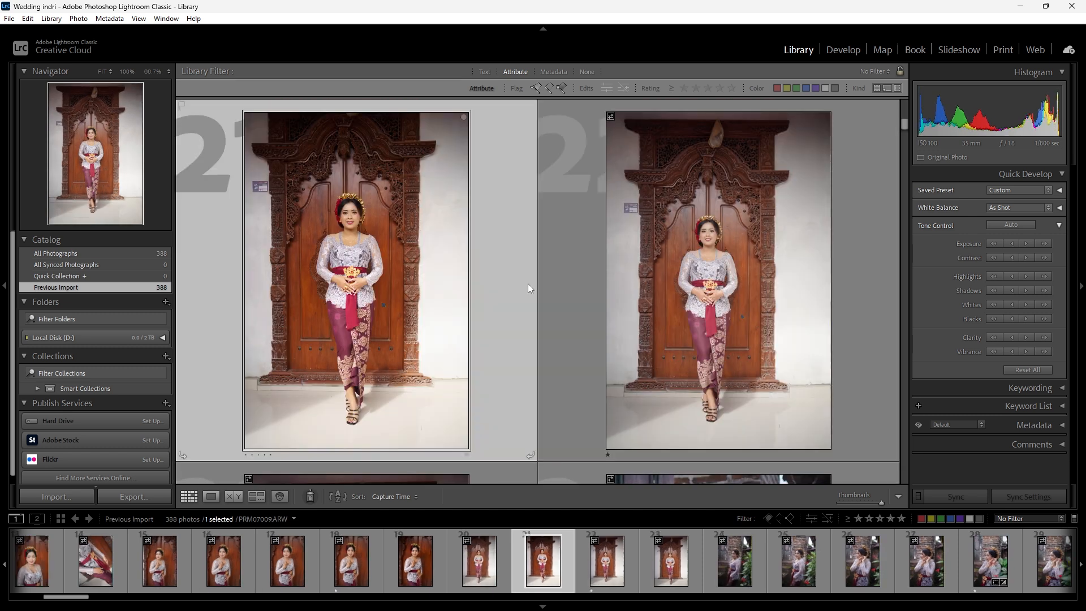
- Rate the full-length bride portrait in photo 21 1 star and remove the star rating from photo 22
{"action": "left_click", "coordinate": [605, 283]}
{"action": "left_click", "coordinate": [443, 281]}
{"action": "key", "text": "1"}
{"action": "left_click", "coordinate": [700, 311]}
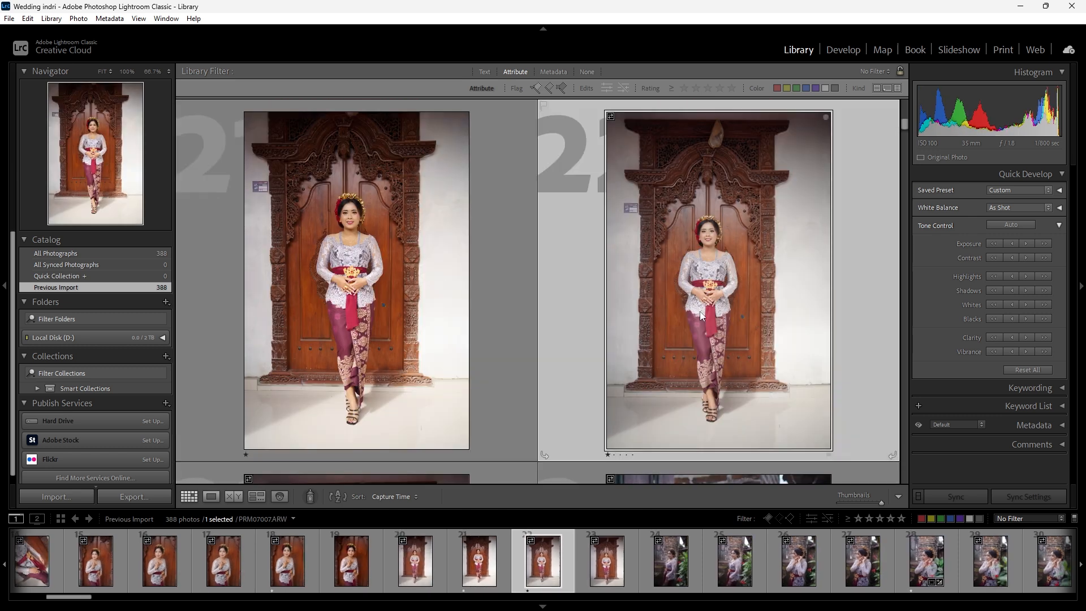
{"action": "key", "text": "0"}
{"action": "scroll", "coordinate": [611, 337], "scroll_direction": "down", "scroll_amount": 4}
{"action": "scroll", "coordinate": [594, 333], "scroll_direction": "up", "scroll_amount": 1}
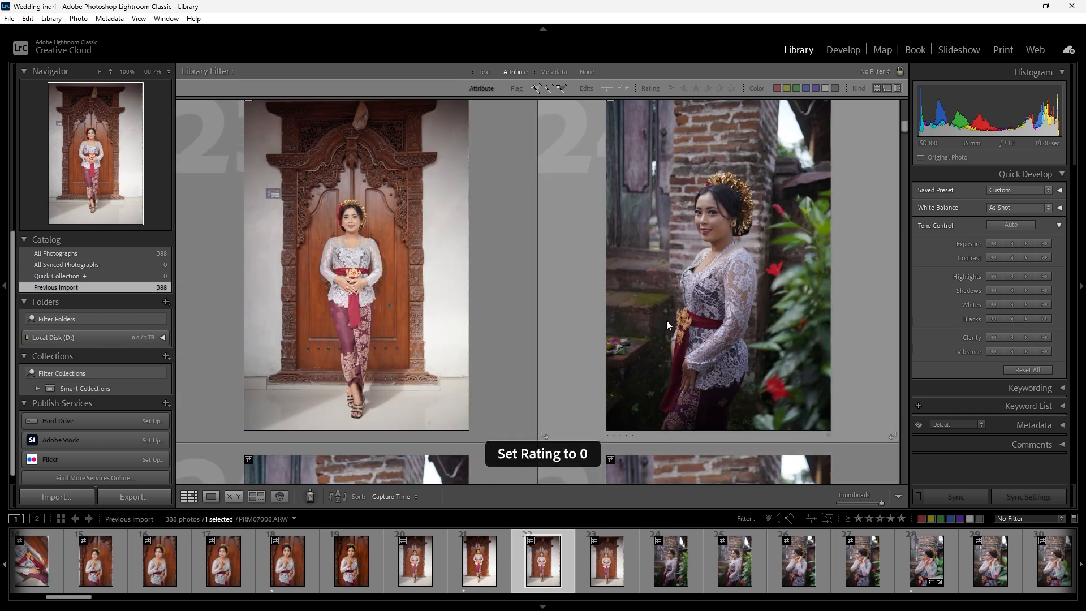
- Rate photos 24 and 26 of the bride in front of the brick wall and red flowers 1 star each
{"action": "left_click", "coordinate": [668, 324]}
{"action": "scroll", "coordinate": [686, 332], "scroll_direction": "down", "scroll_amount": 3}
{"action": "key", "text": "1"}
{"action": "scroll", "coordinate": [685, 325], "scroll_direction": "down", "scroll_amount": 2}
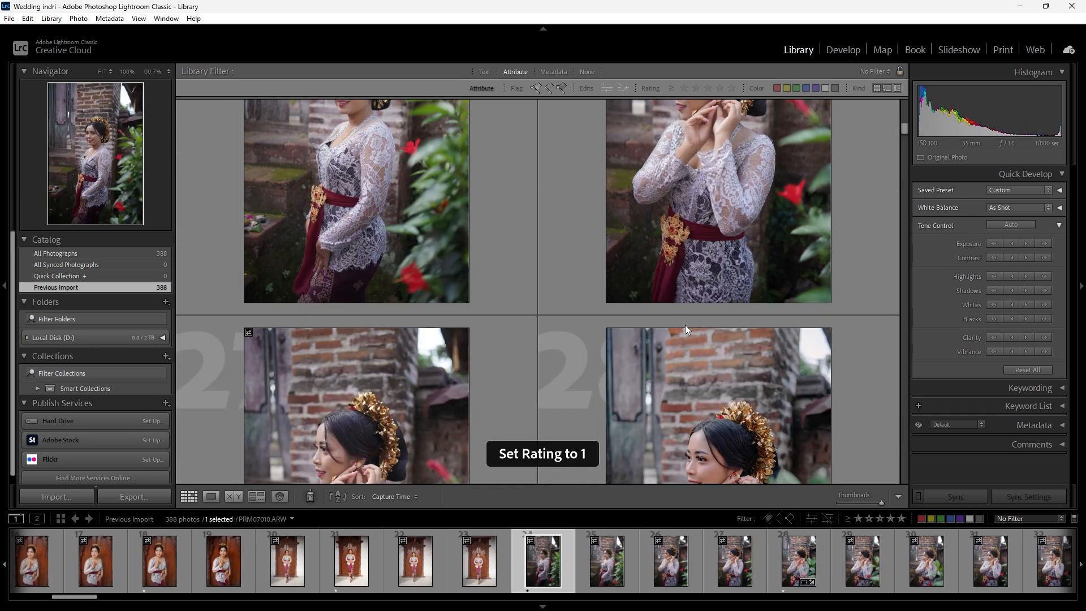
{"action": "scroll", "coordinate": [685, 325], "scroll_direction": "up", "scroll_amount": 2}
{"action": "left_click", "coordinate": [691, 307]}
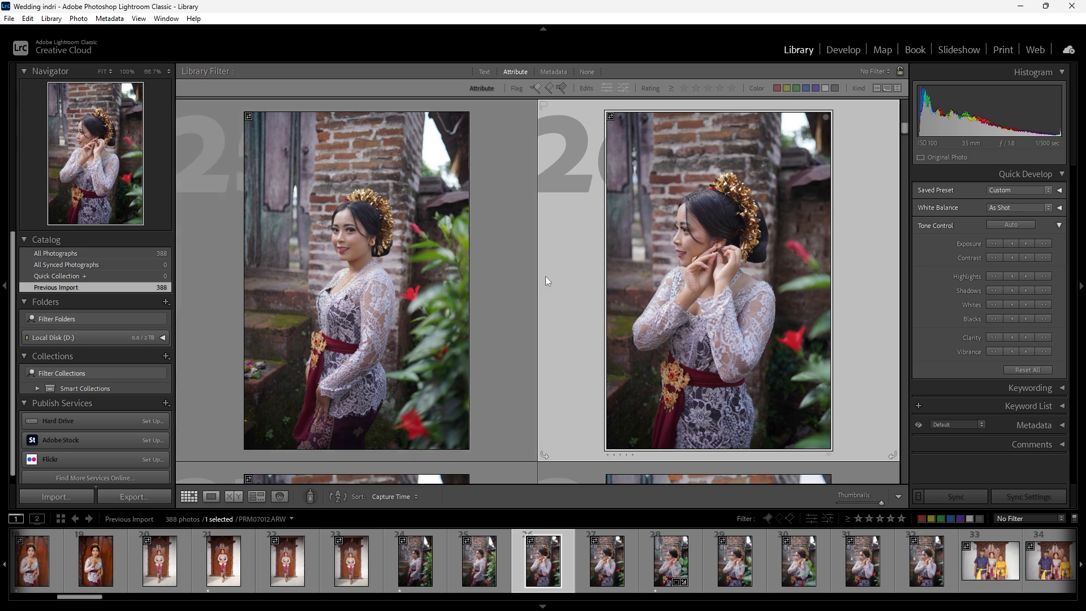
{"action": "scroll", "coordinate": [623, 284], "scroll_direction": "up", "scroll_amount": 2}
{"action": "scroll", "coordinate": [623, 284], "scroll_direction": "down", "scroll_amount": 3}
{"action": "scroll", "coordinate": [642, 284], "scroll_direction": "up", "scroll_amount": 3}
{"action": "scroll", "coordinate": [647, 282], "scroll_direction": "down", "scroll_amount": 4}
{"action": "key", "text": "1"}
{"action": "scroll", "coordinate": [609, 288], "scroll_direction": "down", "scroll_amount": 15}
- Rate photo 50, the bride standing with the man in the blue patterned shirt, 1 star
{"action": "left_click", "coordinate": [568, 284]}
{"action": "scroll", "coordinate": [568, 284], "scroll_direction": "down", "scroll_amount": 15}
{"action": "left_click", "coordinate": [563, 287]}
{"action": "key", "text": "1"}
- Look through the family portraits and offering procession shots between photos 51 and 84 for more picks
{"action": "scroll", "coordinate": [562, 288], "scroll_direction": "down", "scroll_amount": 3}
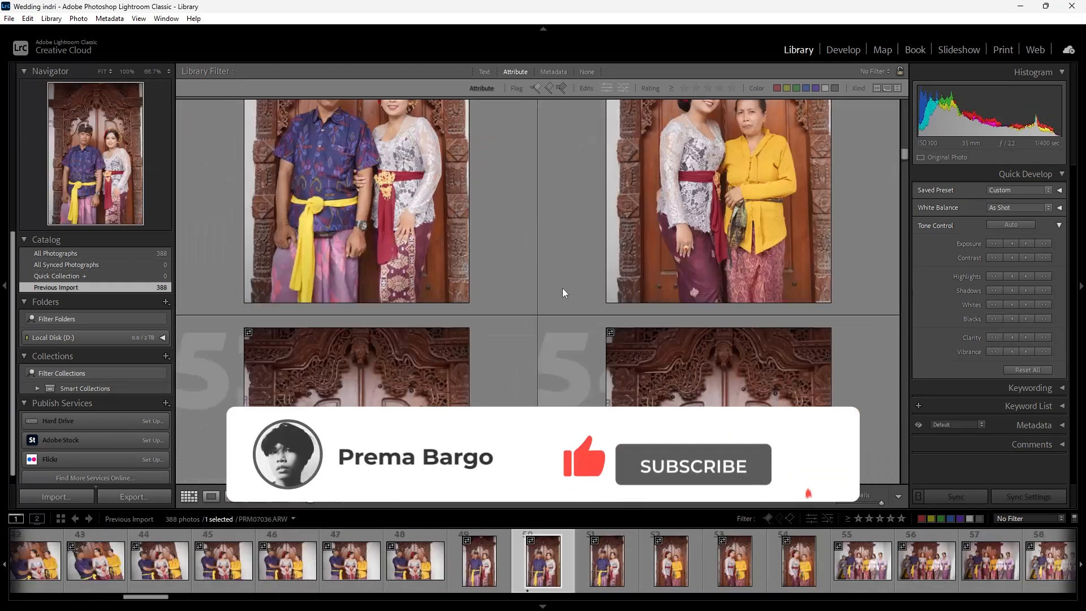
{"action": "scroll", "coordinate": [562, 287], "scroll_direction": "down", "scroll_amount": 15}
{"action": "left_click", "coordinate": [662, 294]}
{"action": "scroll", "coordinate": [660, 300], "scroll_direction": "down", "scroll_amount": 3}
{"action": "left_click", "coordinate": [660, 306]}
{"action": "scroll", "coordinate": [678, 300], "scroll_direction": "down", "scroll_amount": 10}
{"action": "left_click", "coordinate": [703, 296]}
- Rate photo 120, the shot of the seated group, 1 star
{"action": "scroll", "coordinate": [566, 282], "scroll_direction": "down", "scroll_amount": 12}
{"action": "left_click", "coordinate": [449, 267]}
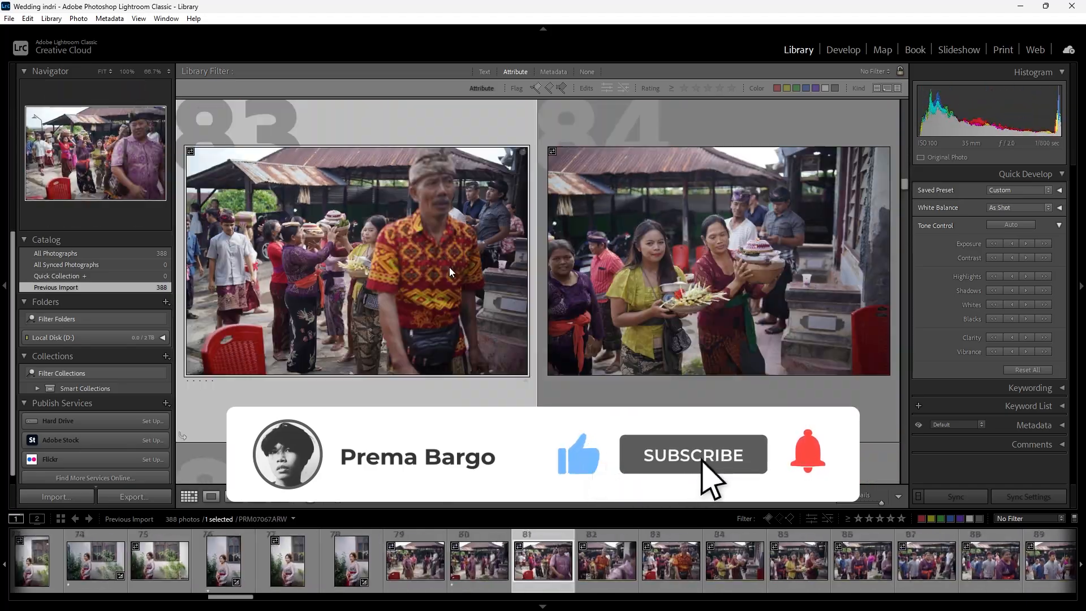
{"action": "scroll", "coordinate": [449, 267], "scroll_direction": "down", "scroll_amount": 10}
{"action": "left_click", "coordinate": [658, 314]}
{"action": "scroll", "coordinate": [644, 330], "scroll_direction": "down", "scroll_amount": 10}
{"action": "left_click", "coordinate": [681, 339]}
- Compare the shots of the men seated on the green mat in photos 125 to 130
{"action": "scroll", "coordinate": [684, 340], "scroll_direction": "down", "scroll_amount": 15}
{"action": "left_click", "coordinate": [651, 322]}
{"action": "key", "text": "1"}
{"action": "scroll", "coordinate": [436, 297], "scroll_direction": "down", "scroll_amount": 10}
{"action": "left_click", "coordinate": [693, 334]}
{"action": "scroll", "coordinate": [694, 334], "scroll_direction": "down", "scroll_amount": 3}
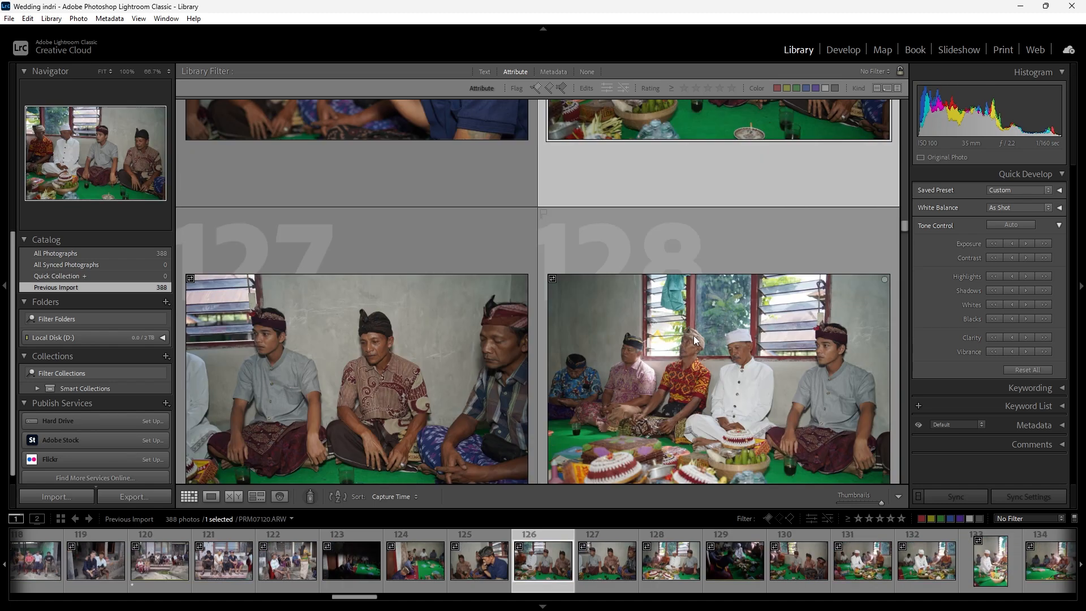
{"action": "scroll", "coordinate": [795, 354], "scroll_direction": "down", "scroll_amount": 6}
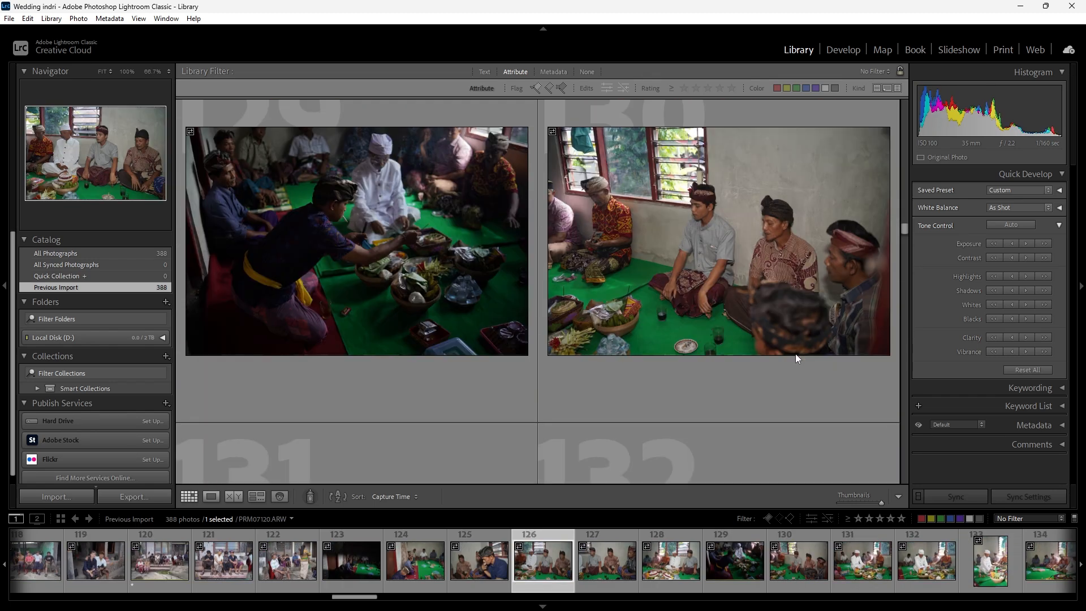
{"action": "scroll", "coordinate": [796, 354], "scroll_direction": "up", "scroll_amount": 8}
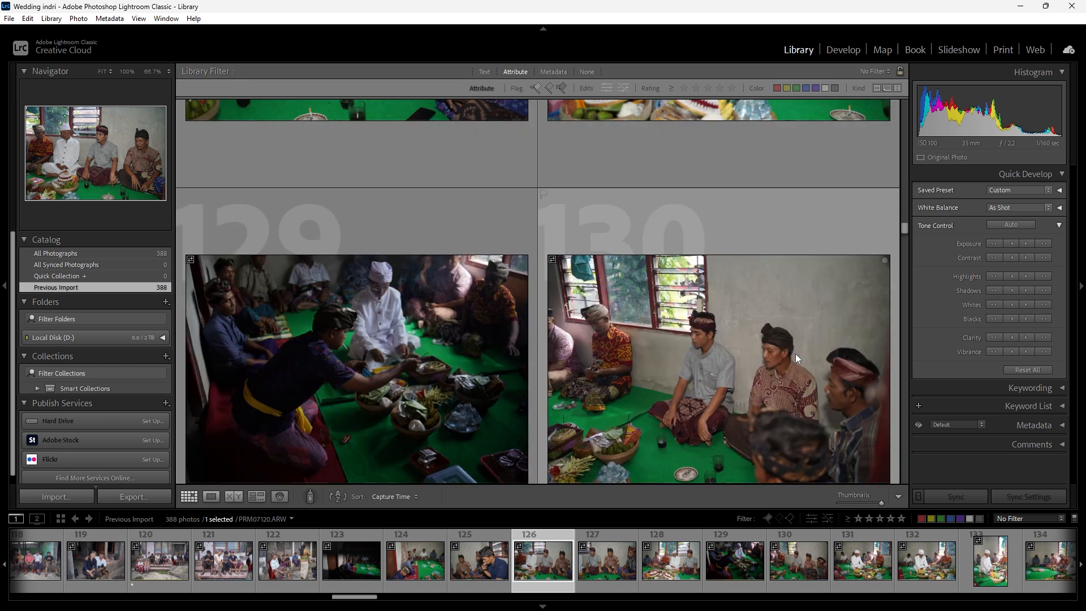
{"action": "scroll", "coordinate": [527, 313], "scroll_direction": "down", "scroll_amount": 7}
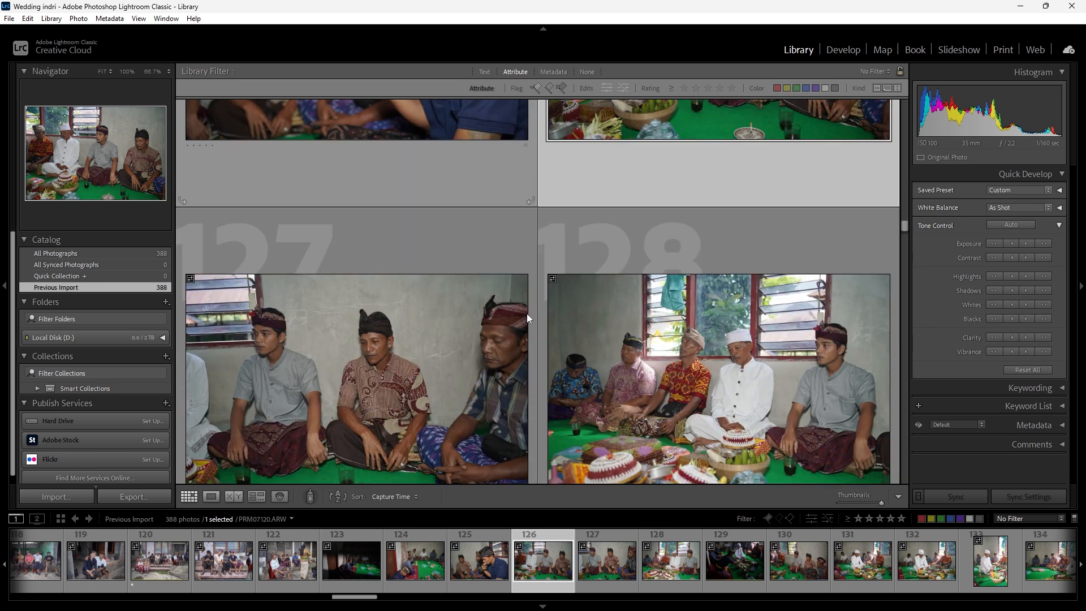
{"action": "scroll", "coordinate": [525, 313], "scroll_direction": "up", "scroll_amount": 4}
{"action": "scroll", "coordinate": [643, 318], "scroll_direction": "down", "scroll_amount": 2}
{"action": "scroll", "coordinate": [645, 318], "scroll_direction": "up", "scroll_amount": 2}
{"action": "scroll", "coordinate": [644, 318], "scroll_direction": "down", "scroll_amount": 1}
{"action": "scroll", "coordinate": [645, 318], "scroll_direction": "up", "scroll_amount": 2}
{"action": "scroll", "coordinate": [645, 318], "scroll_direction": "up", "scroll_amount": 2}
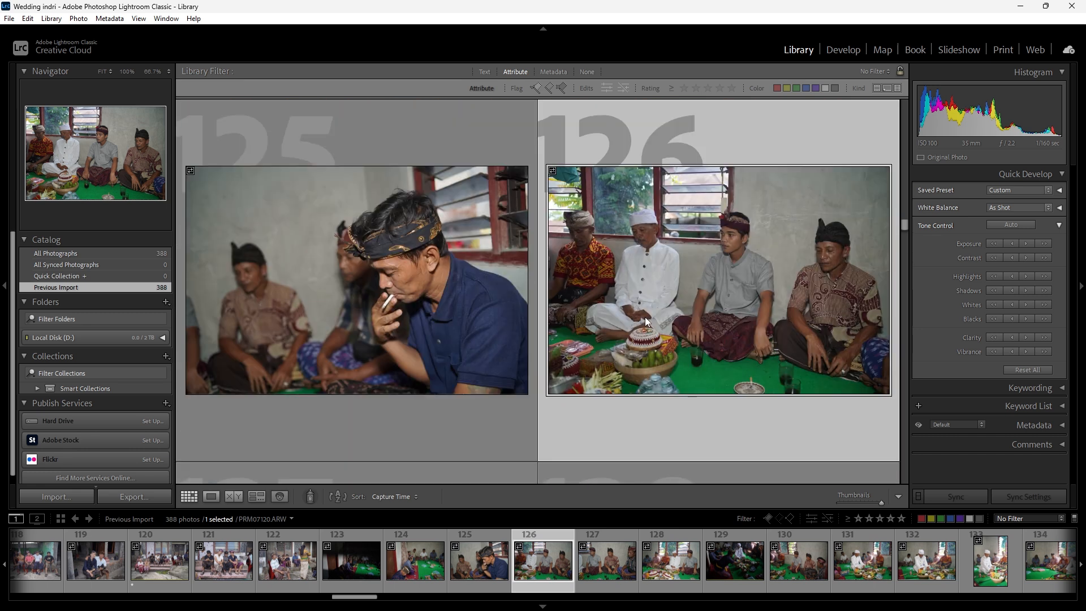
{"action": "scroll", "coordinate": [645, 318], "scroll_direction": "down", "scroll_amount": 3}
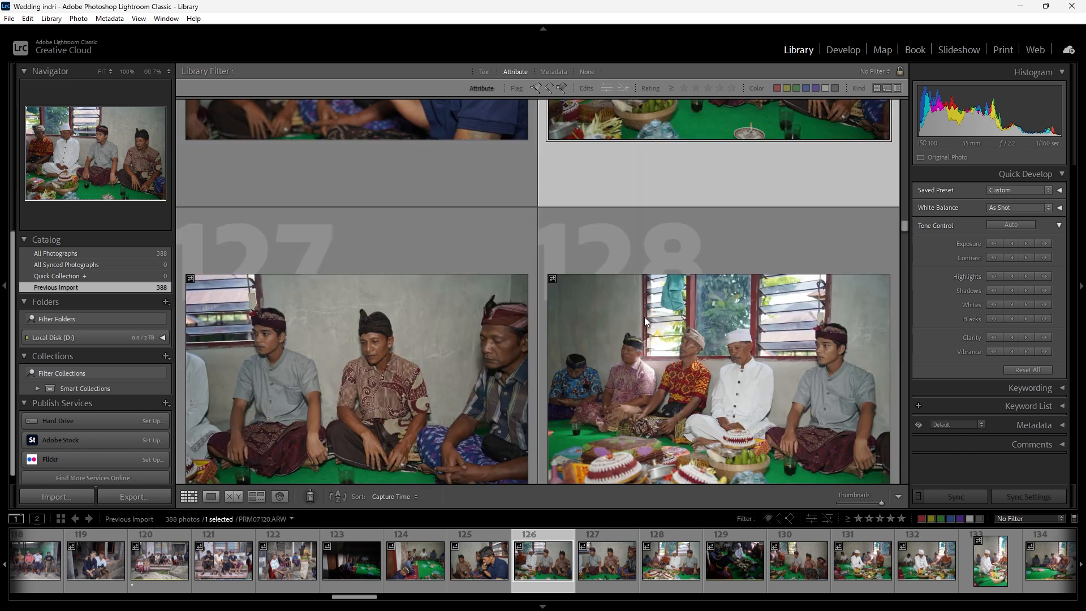
{"action": "scroll", "coordinate": [645, 311], "scroll_direction": "down", "scroll_amount": 3}
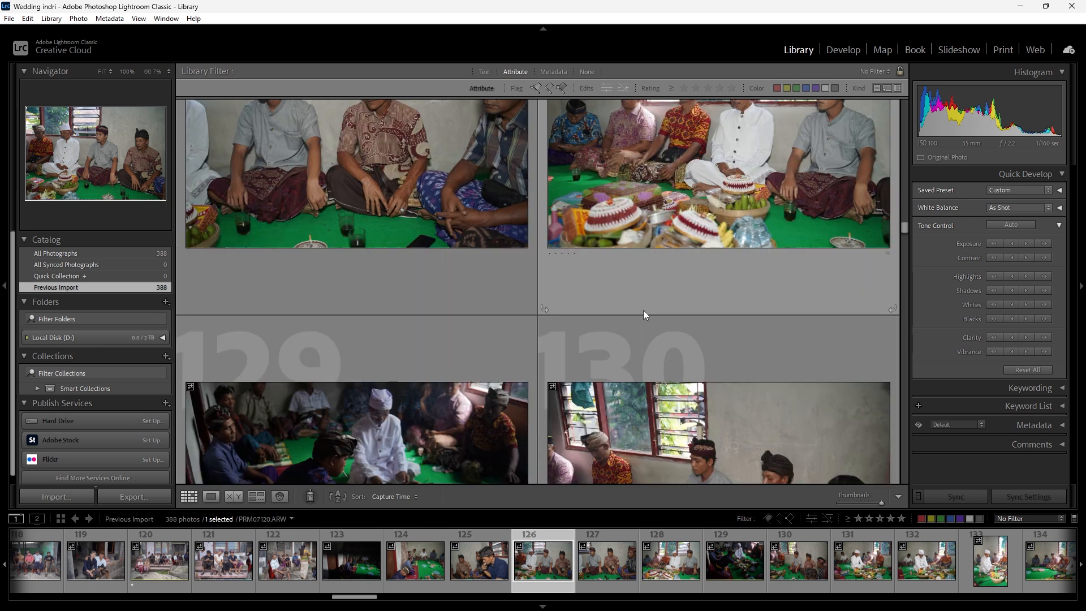
{"action": "scroll", "coordinate": [636, 303], "scroll_direction": "down", "scroll_amount": 3}
{"action": "scroll", "coordinate": [636, 303], "scroll_direction": "up", "scroll_amount": 3}
{"action": "scroll", "coordinate": [636, 307], "scroll_direction": "up", "scroll_amount": 3}
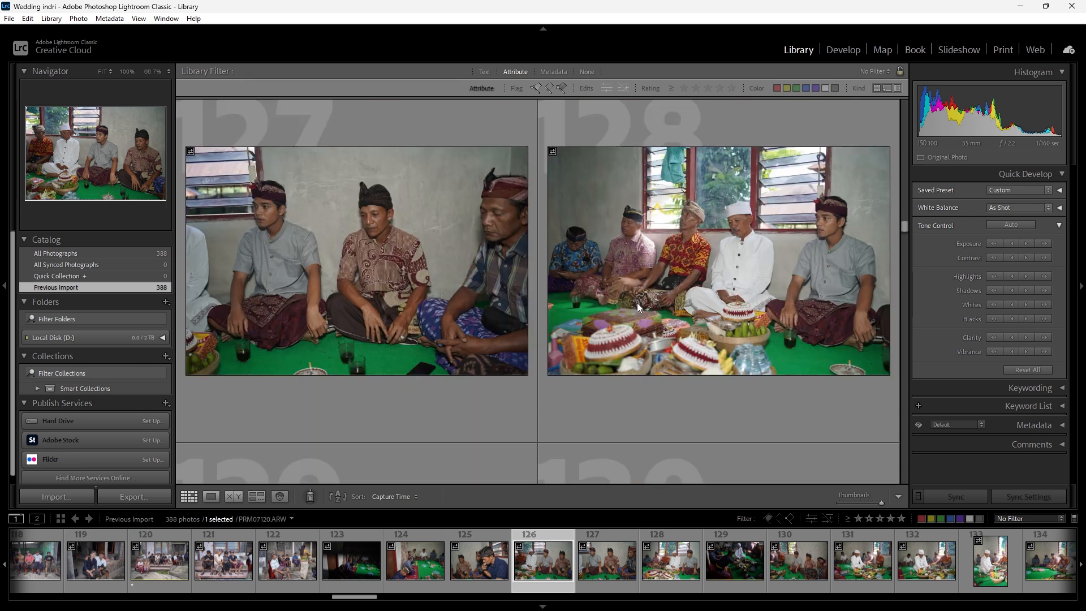
- Rate photo 126, the four men seated behind the offerings, 1 star
{"action": "scroll", "coordinate": [636, 307], "scroll_direction": "down", "scroll_amount": 2}
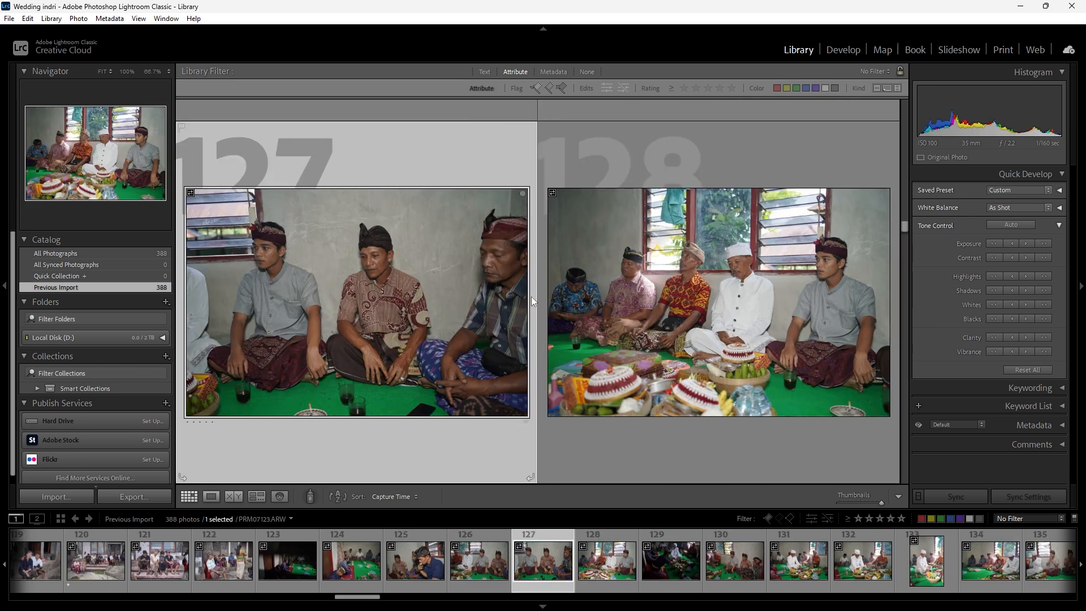
{"action": "scroll", "coordinate": [637, 304], "scroll_direction": "up", "scroll_amount": 3}
{"action": "key", "text": "1"}
{"action": "scroll", "coordinate": [637, 305], "scroll_direction": "down", "scroll_amount": 3}
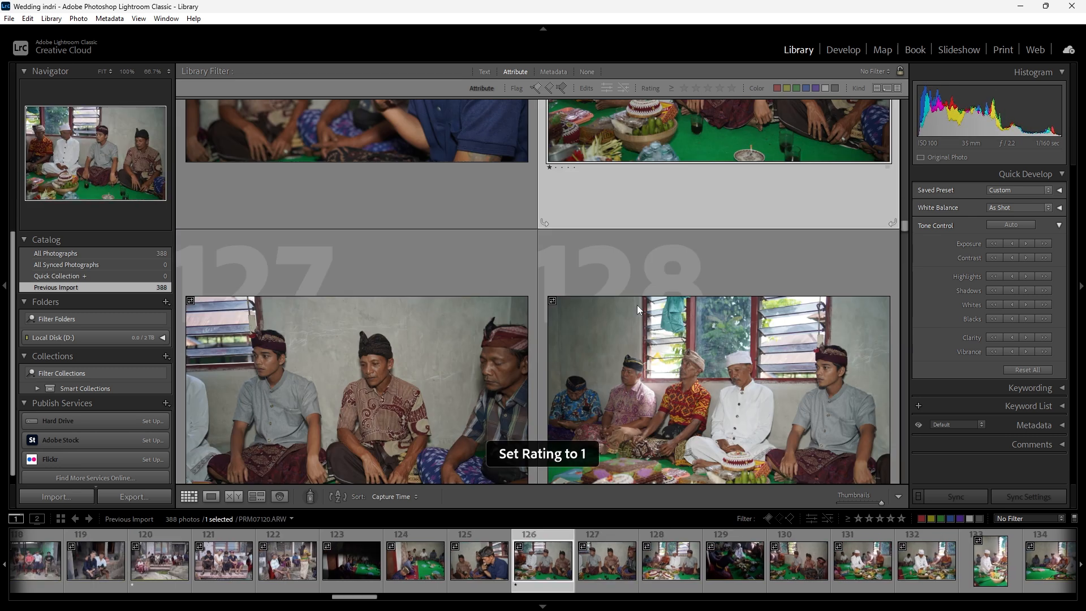
- Check photos 127 and 128 of the seated men, and rate photo 130 1 star
{"action": "left_click", "coordinate": [464, 288]}
{"action": "left_click", "coordinate": [660, 298]}
{"action": "scroll", "coordinate": [590, 307], "scroll_direction": "down", "scroll_amount": 2}
{"action": "scroll", "coordinate": [647, 306], "scroll_direction": "down", "scroll_amount": 1}
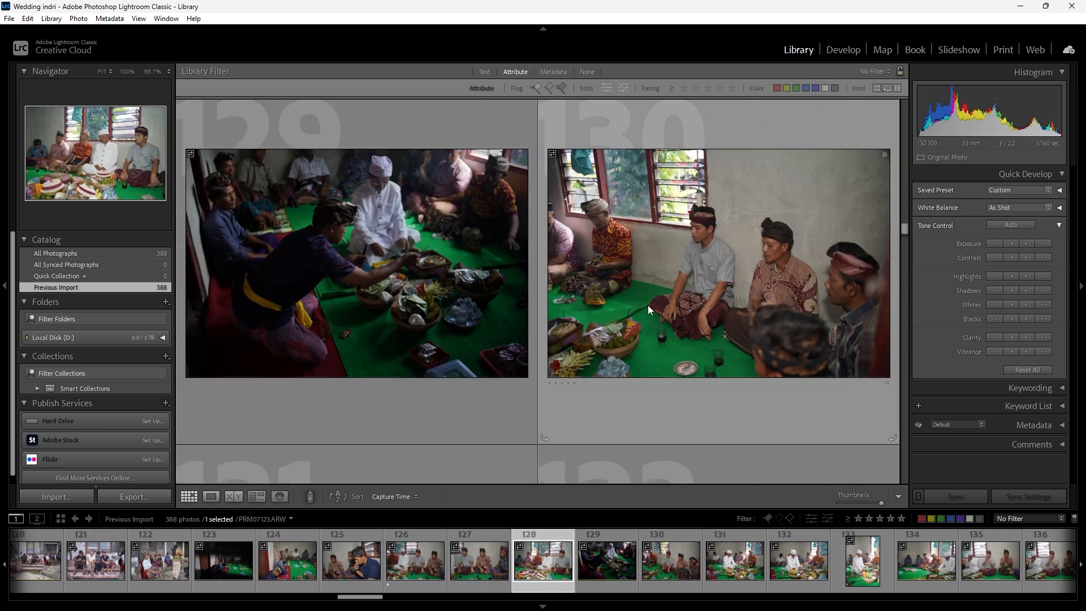
{"action": "scroll", "coordinate": [651, 305], "scroll_direction": "up", "scroll_amount": 1}
{"action": "scroll", "coordinate": [650, 305], "scroll_direction": "down", "scroll_amount": 2}
{"action": "scroll", "coordinate": [652, 306], "scroll_direction": "up", "scroll_amount": 2}
{"action": "left_click", "coordinate": [663, 309]}
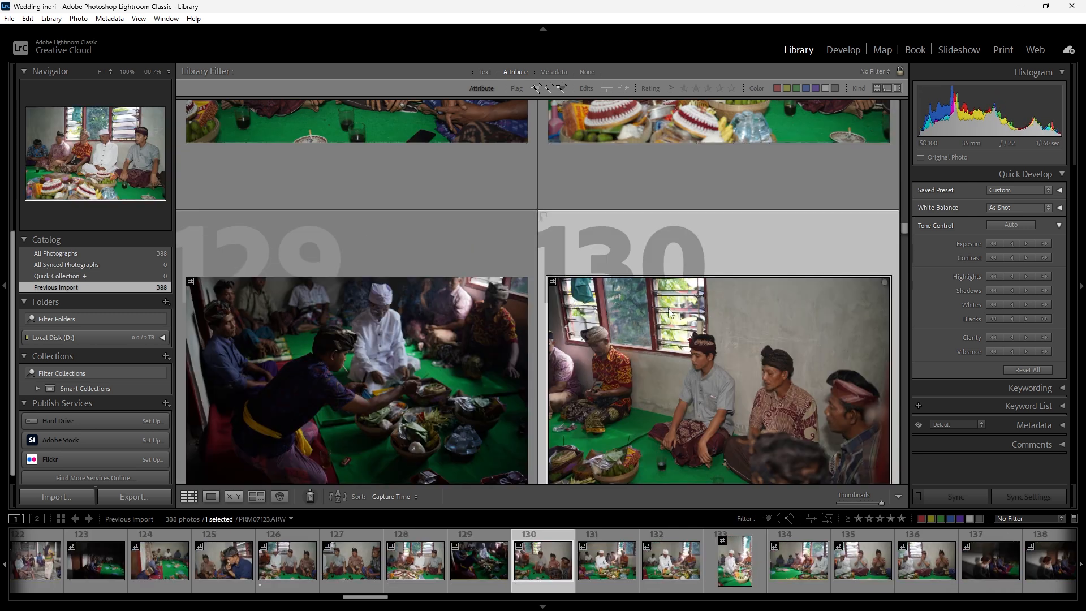
{"action": "scroll", "coordinate": [650, 306], "scroll_direction": "down", "scroll_amount": 2}
{"action": "key", "text": "1"}
{"action": "scroll", "coordinate": [645, 306], "scroll_direction": "up", "scroll_amount": 2}
{"action": "scroll", "coordinate": [641, 306], "scroll_direction": "down", "scroll_amount": 2}
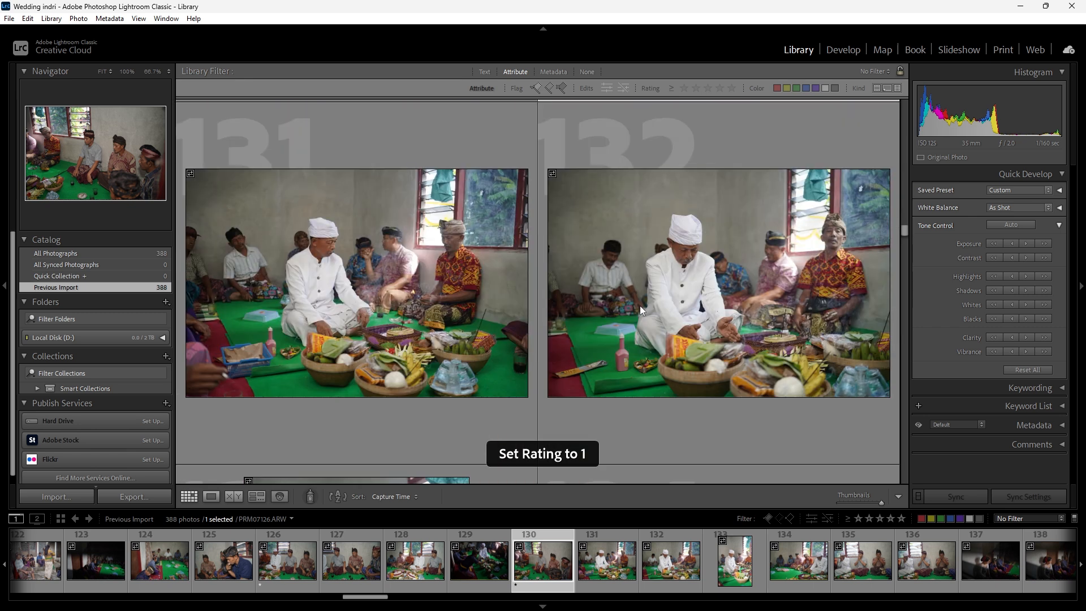
- Compare photos 131 and 132 of the man in white at the offerings, and rate photo 131 1 star
{"action": "left_click", "coordinate": [673, 305]}
{"action": "scroll", "coordinate": [628, 315], "scroll_direction": "down", "scroll_amount": 2}
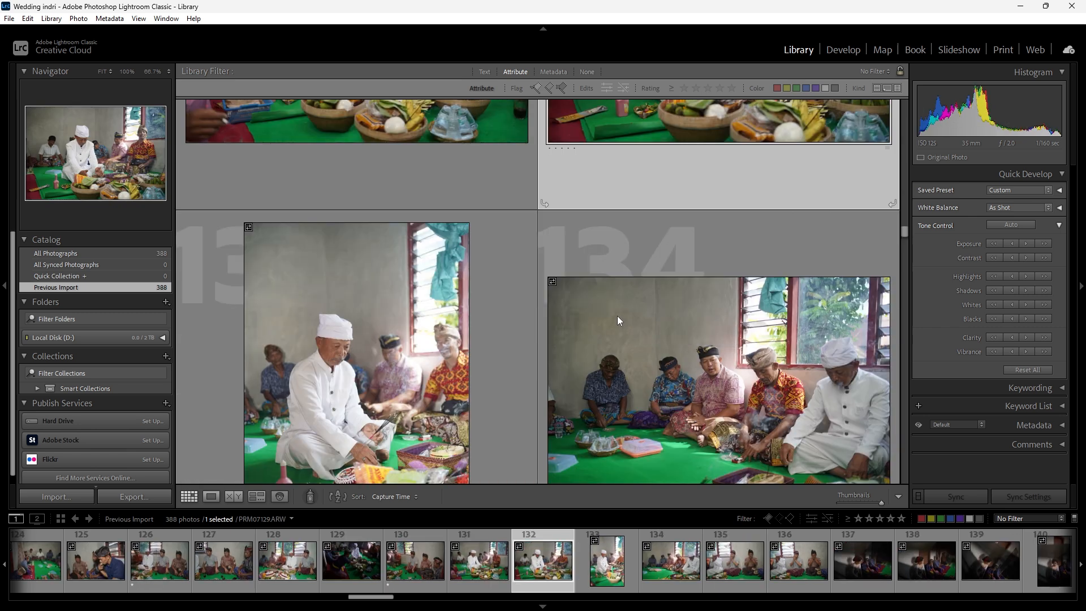
{"action": "scroll", "coordinate": [469, 305], "scroll_direction": "up", "scroll_amount": 2}
{"action": "left_click", "coordinate": [421, 299]}
{"action": "key", "text": "1"}
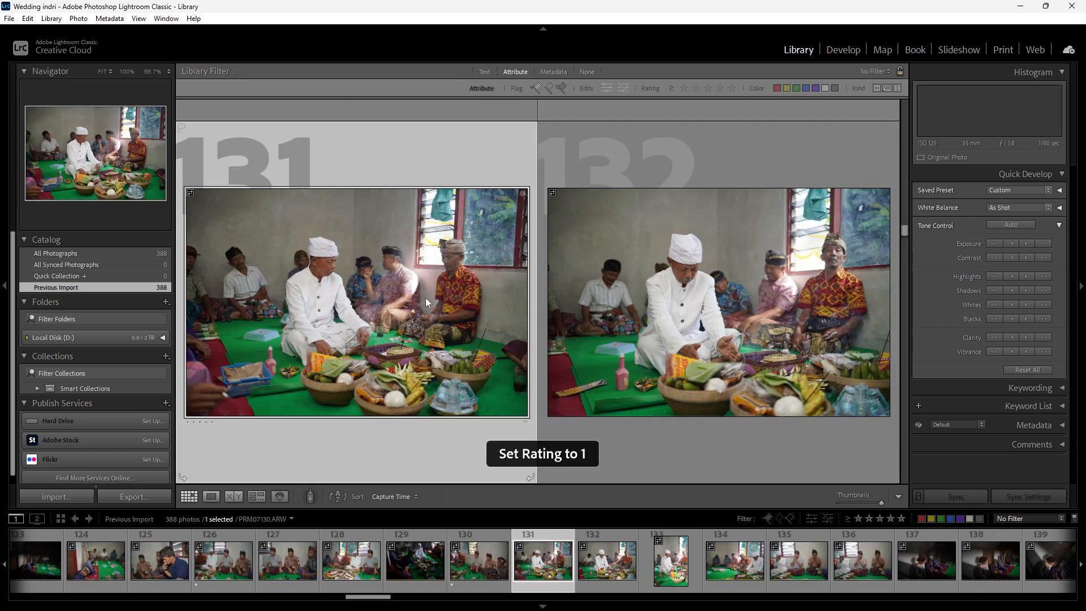
- Examine the praying men and the bride in the shadowed room in photos 134 to 142
{"action": "scroll", "coordinate": [630, 317], "scroll_direction": "down", "scroll_amount": 2}
{"action": "left_click", "coordinate": [691, 308]}
{"action": "scroll", "coordinate": [608, 307], "scroll_direction": "down", "scroll_amount": 2}
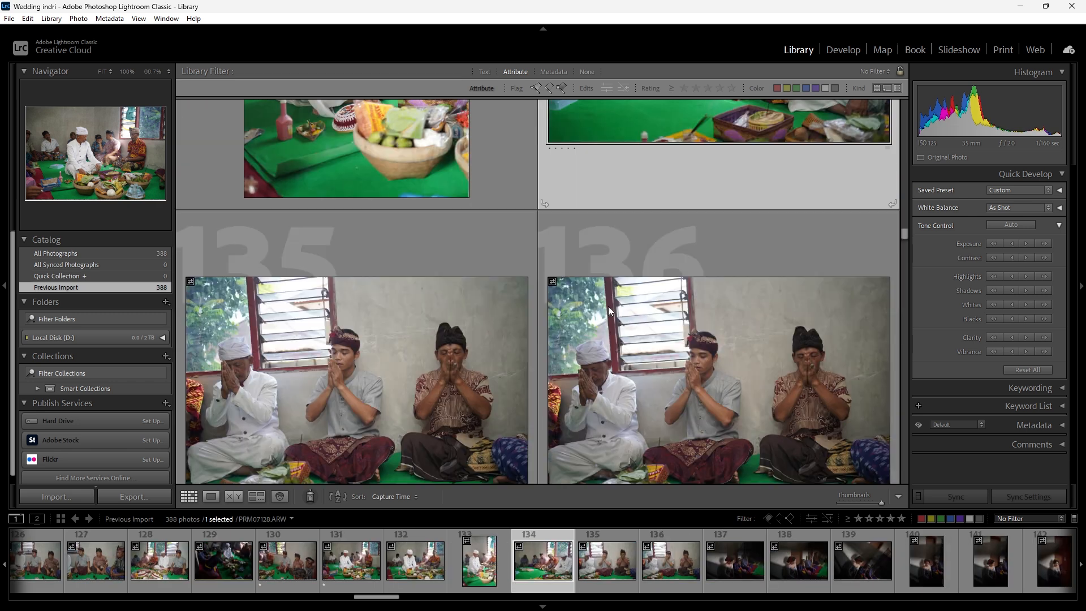
{"action": "left_click", "coordinate": [658, 297]}
{"action": "left_click", "coordinate": [509, 294]}
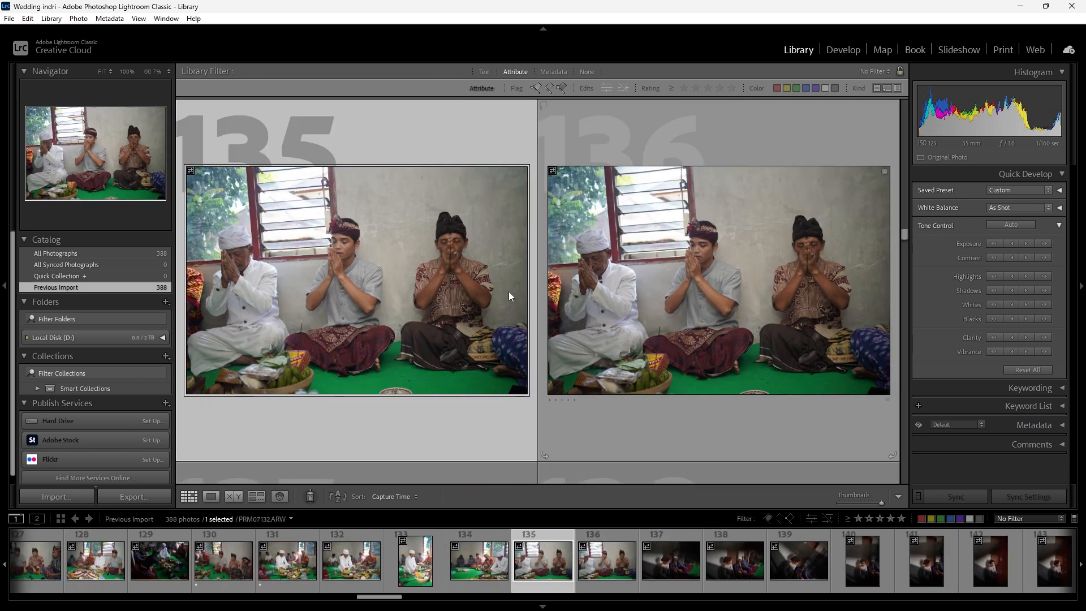
{"action": "scroll", "coordinate": [458, 289], "scroll_direction": "down", "scroll_amount": 4}
{"action": "scroll", "coordinate": [594, 294], "scroll_direction": "up", "scroll_amount": 2}
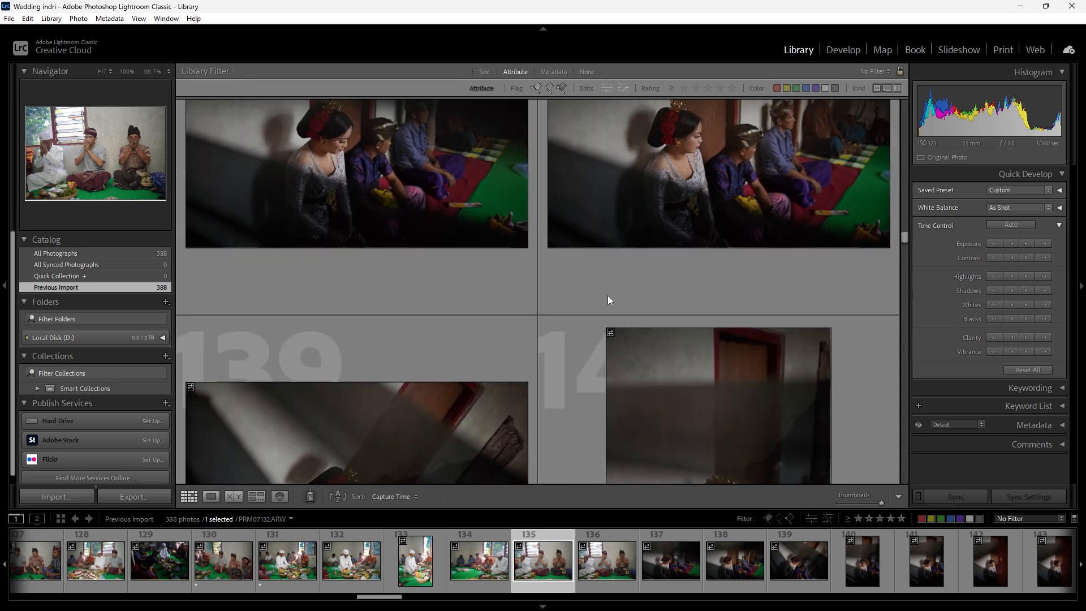
{"action": "scroll", "coordinate": [715, 299], "scroll_direction": "down", "scroll_amount": 3}
{"action": "left_click", "coordinate": [713, 301]}
{"action": "scroll", "coordinate": [673, 300], "scroll_direction": "down", "scroll_amount": 1}
{"action": "scroll", "coordinate": [565, 302], "scroll_direction": "up", "scroll_amount": 1}
{"action": "scroll", "coordinate": [509, 301], "scroll_direction": "down", "scroll_amount": 2}
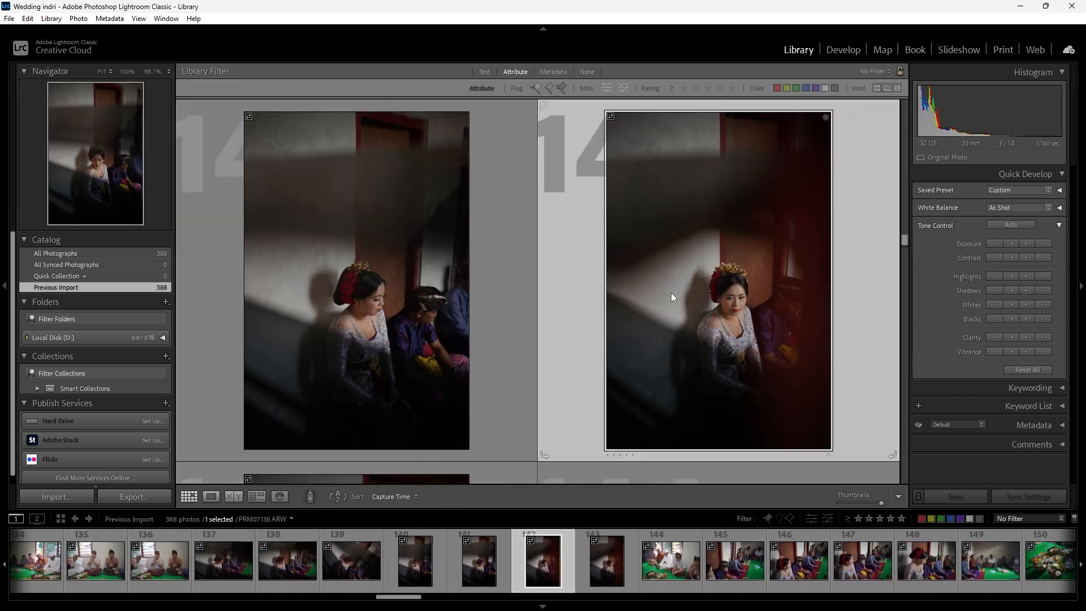
- Examine the seated guests, the bride in profile and the offerings in photos 144 to 150
{"action": "scroll", "coordinate": [671, 293], "scroll_direction": "down", "scroll_amount": 2}
{"action": "left_click", "coordinate": [656, 291]}
{"action": "scroll", "coordinate": [409, 293], "scroll_direction": "down", "scroll_amount": 2}
{"action": "scroll", "coordinate": [410, 293], "scroll_direction": "down", "scroll_amount": 3}
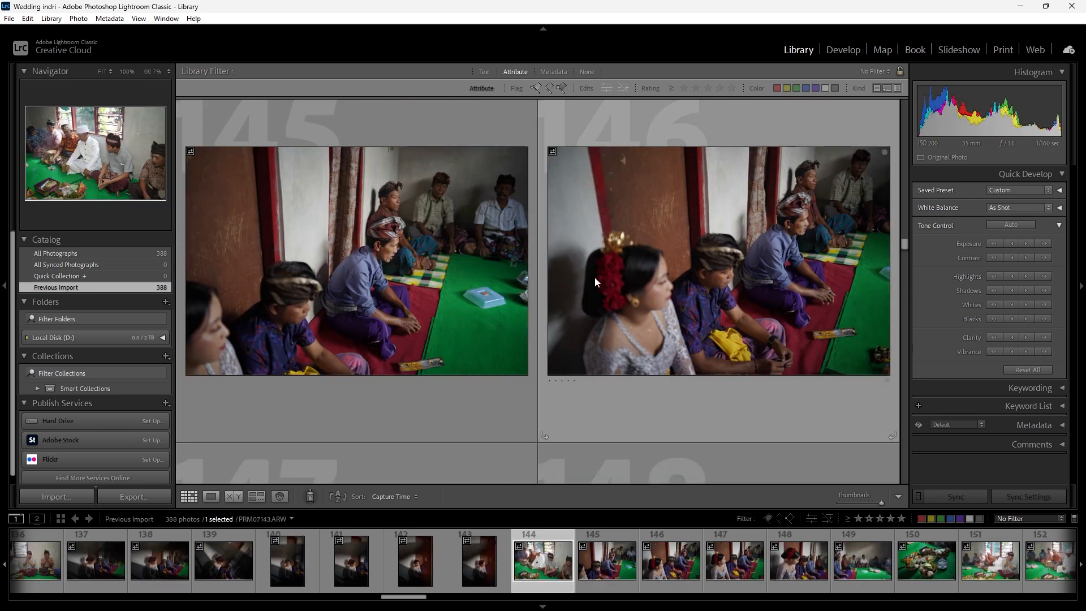
{"action": "scroll", "coordinate": [460, 280], "scroll_direction": "up", "scroll_amount": 1}
{"action": "left_click", "coordinate": [455, 280]}
{"action": "scroll", "coordinate": [423, 272], "scroll_direction": "down", "scroll_amount": 2}
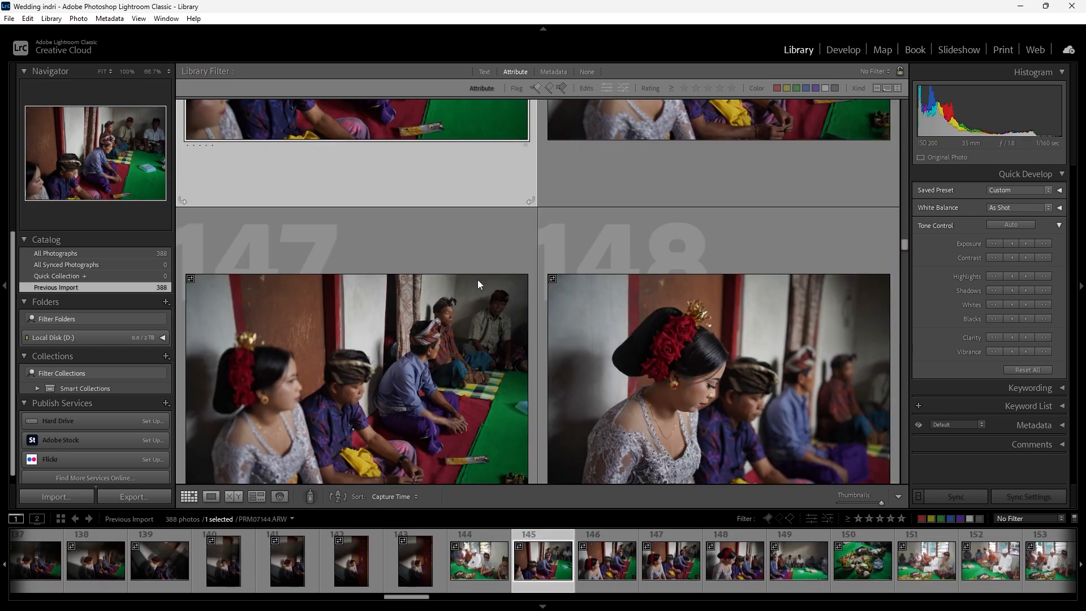
{"action": "scroll", "coordinate": [618, 291], "scroll_direction": "up", "scroll_amount": 1}
{"action": "left_click", "coordinate": [648, 291]}
{"action": "scroll", "coordinate": [425, 284], "scroll_direction": "down", "scroll_amount": 1}
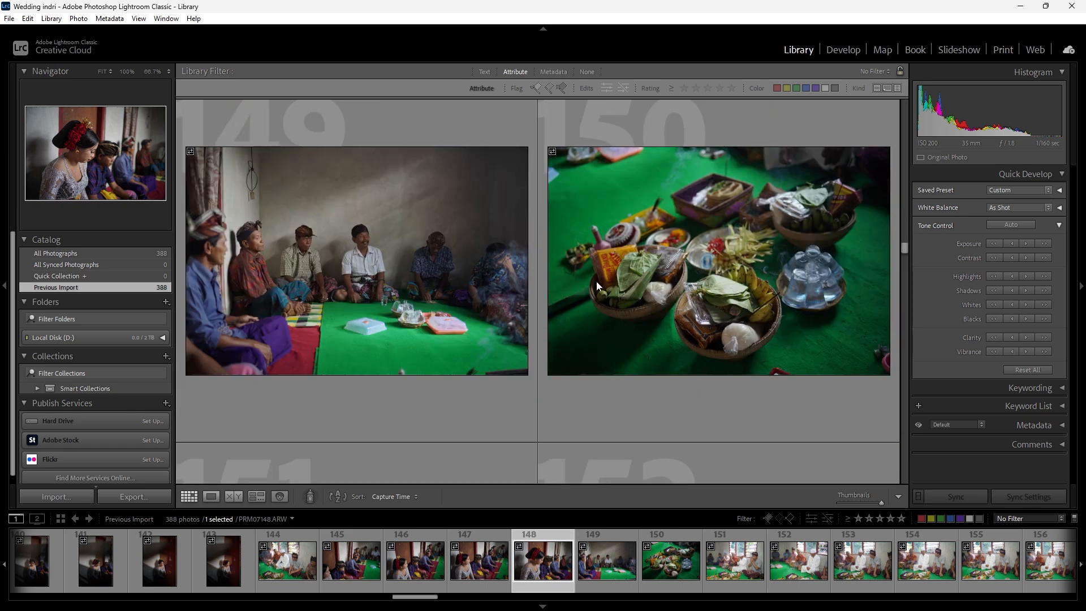
{"action": "left_click", "coordinate": [659, 288]}
{"action": "scroll", "coordinate": [686, 283], "scroll_direction": "down", "scroll_amount": 5}
{"action": "scroll", "coordinate": [542, 274], "scroll_direction": "down", "scroll_amount": 1}
- Compare the shots of the couple seated by the wooden door in photos 161 to 170
{"action": "left_click", "coordinate": [619, 290]}
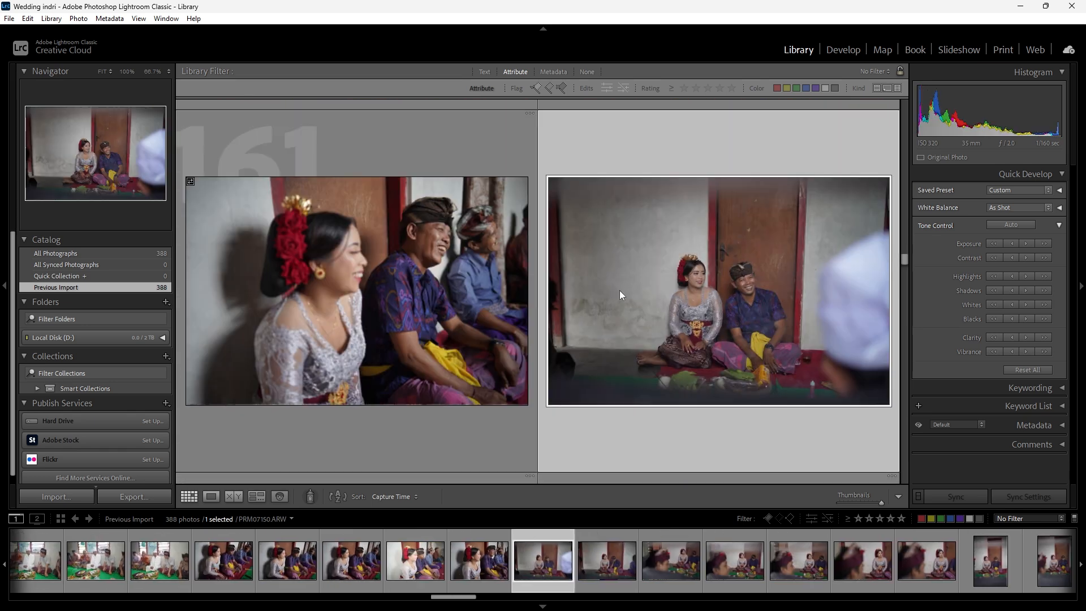
{"action": "scroll", "coordinate": [616, 290], "scroll_direction": "down", "scroll_amount": 1}
{"action": "left_click", "coordinate": [507, 280]}
{"action": "scroll", "coordinate": [507, 280], "scroll_direction": "down", "scroll_amount": 2}
{"action": "left_click", "coordinate": [664, 279]}
{"action": "left_click", "coordinate": [498, 275]}
{"action": "scroll", "coordinate": [504, 274], "scroll_direction": "down", "scroll_amount": 1}
{"action": "left_click", "coordinate": [623, 269]}
- Rate photo 171 of the seated couple and photo 174 of the seated guests 1 star each
{"action": "scroll", "coordinate": [430, 270], "scroll_direction": "down", "scroll_amount": 1}
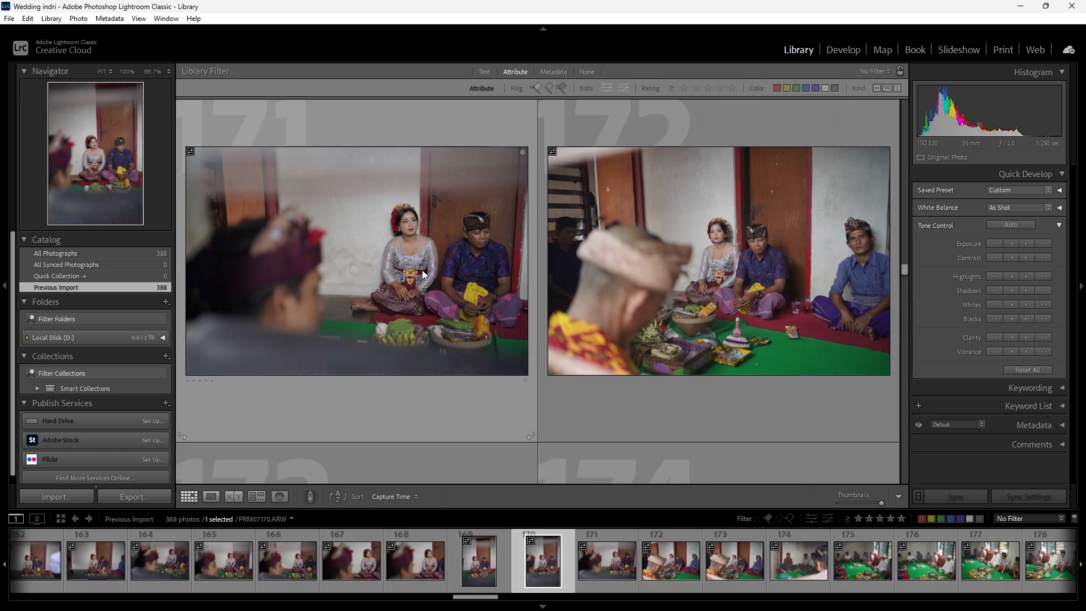
{"action": "left_click", "coordinate": [422, 270]}
{"action": "key", "text": "1"}
{"action": "scroll", "coordinate": [622, 271], "scroll_direction": "down", "scroll_amount": 1}
{"action": "left_click", "coordinate": [636, 271]}
{"action": "key", "text": "1"}
{"action": "scroll", "coordinate": [548, 274], "scroll_direction": "down", "scroll_amount": 1}
- Rate photo 176, the wide shot of the group around the green mat, 1 star
{"action": "scroll", "coordinate": [546, 274], "scroll_direction": "down", "scroll_amount": 1}
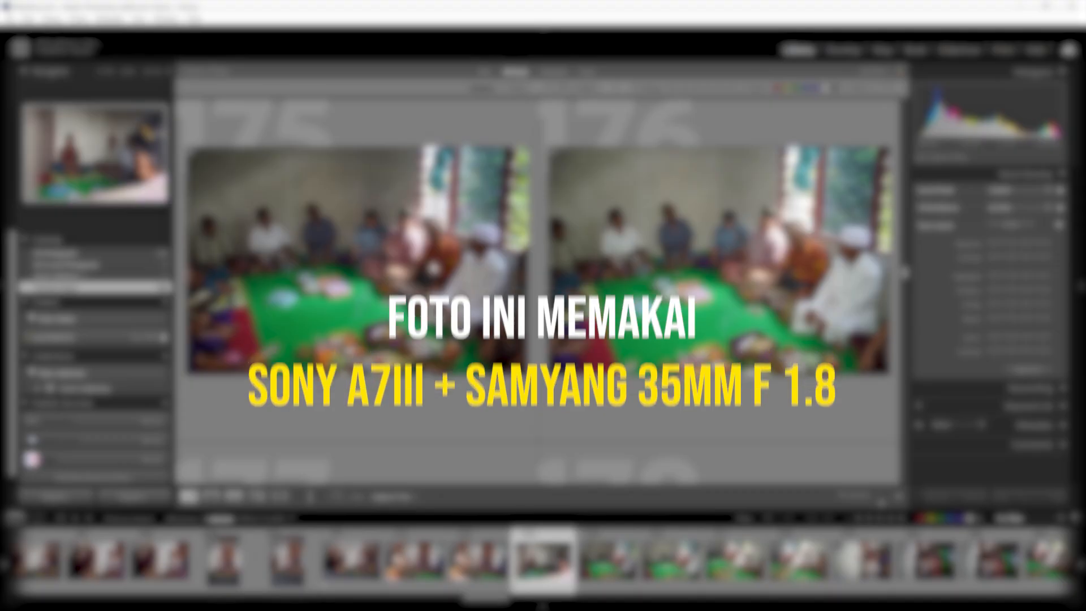
{"action": "scroll", "coordinate": [434, 269], "scroll_direction": "up", "scroll_amount": 2}
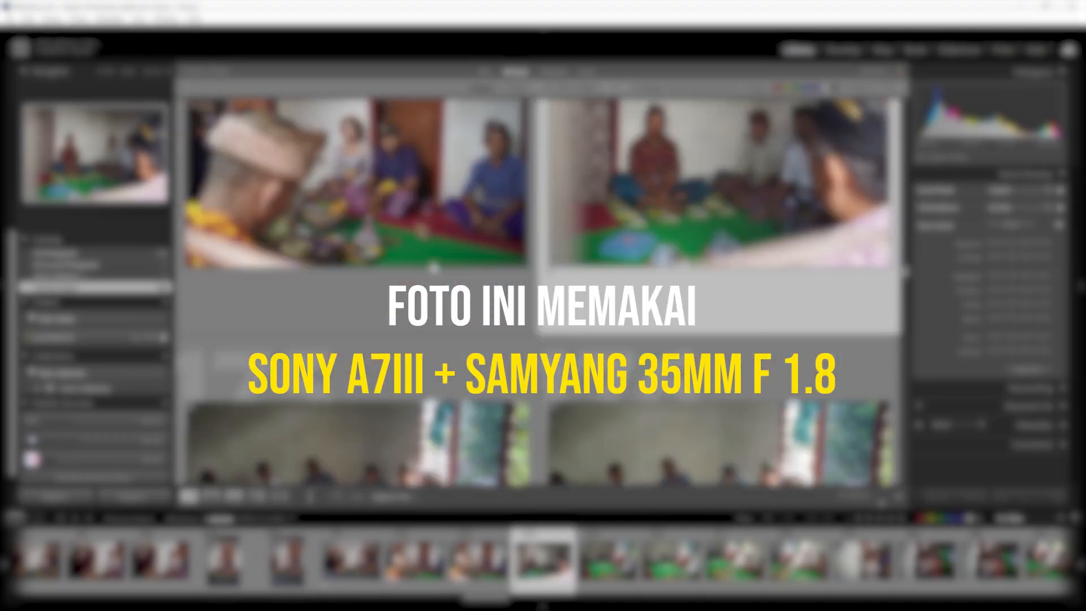
{"action": "scroll", "coordinate": [434, 269], "scroll_direction": "down", "scroll_amount": 2}
{"action": "left_click", "coordinate": [555, 277]}
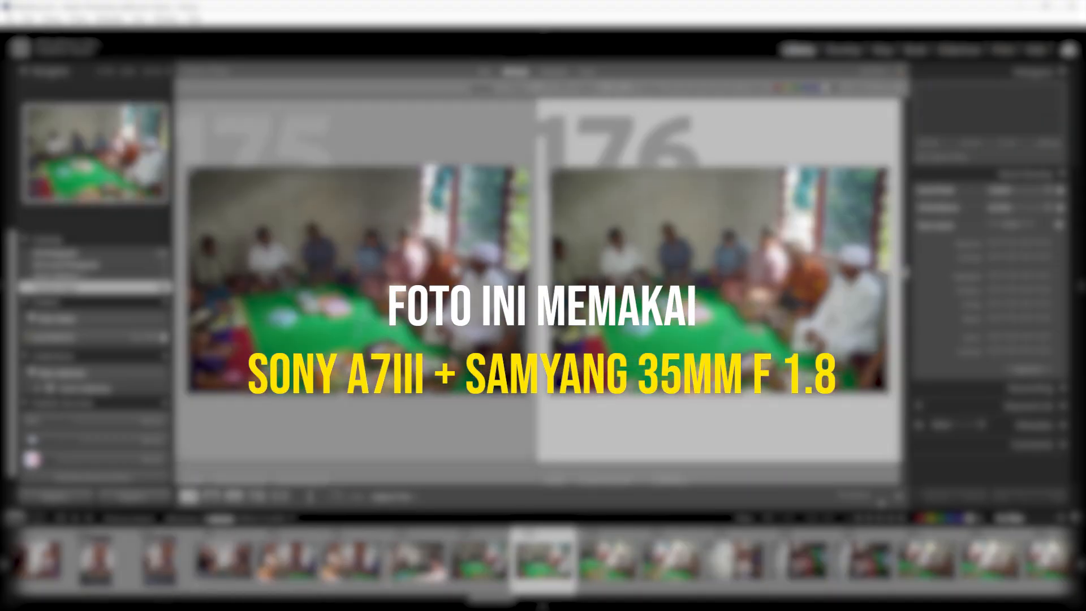
{"action": "key", "text": "1"}
- Rate photo 186 of the group on the green mat 1 star and check photo 190 of the guests
{"action": "scroll", "coordinate": [619, 283], "scroll_direction": "down", "scroll_amount": 1}
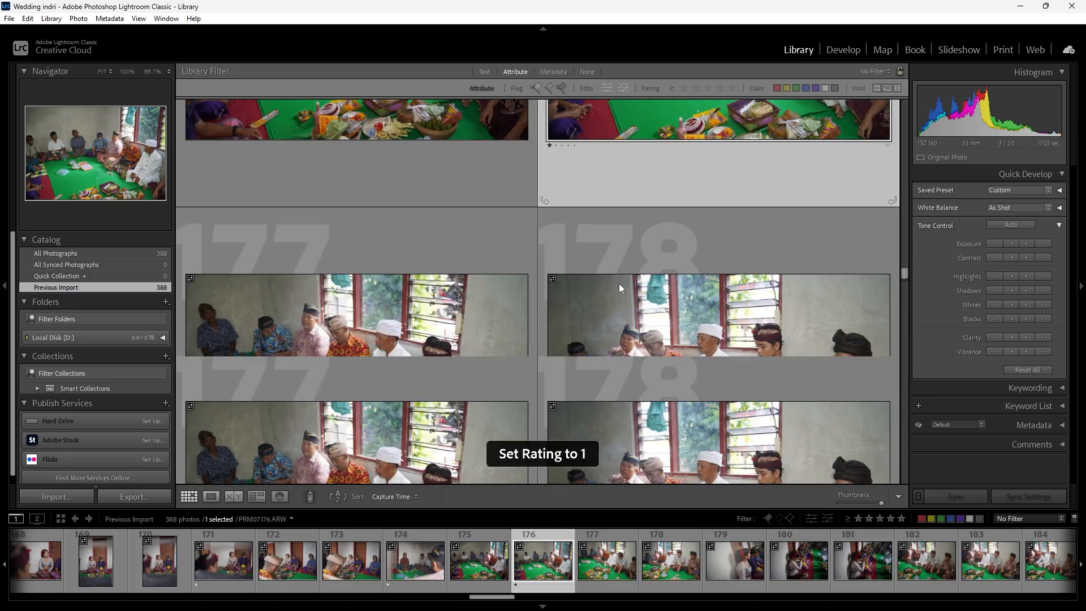
{"action": "scroll", "coordinate": [643, 285], "scroll_direction": "down", "scroll_amount": 1}
{"action": "scroll", "coordinate": [643, 285], "scroll_direction": "down", "scroll_amount": 10}
{"action": "left_click", "coordinate": [566, 278]}
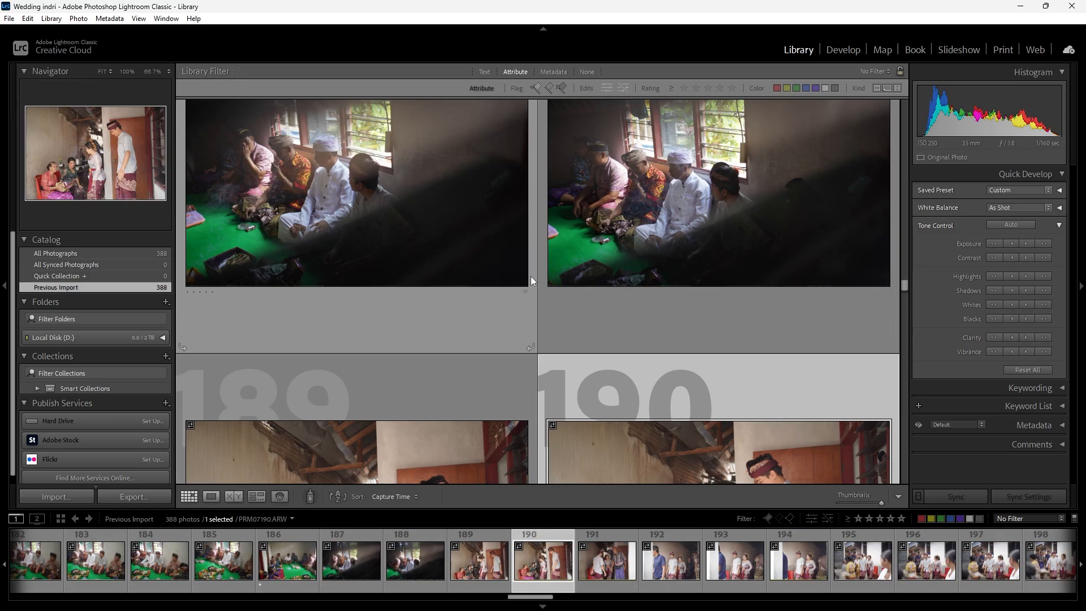
- Rate photo 242 of the couple walking past the rough stone wall 1 star
{"action": "scroll", "coordinate": [554, 283], "scroll_direction": "down", "scroll_amount": 5}
{"action": "left_click", "coordinate": [565, 296]}
{"action": "left_click", "coordinate": [435, 323]}
{"action": "scroll", "coordinate": [405, 314], "scroll_direction": "down", "scroll_amount": 8}
{"action": "scroll", "coordinate": [405, 314], "scroll_direction": "down", "scroll_amount": 8}
{"action": "left_click", "coordinate": [622, 327]}
{"action": "scroll", "coordinate": [622, 327], "scroll_direction": "down", "scroll_amount": 2}
{"action": "left_click", "coordinate": [656, 311]}
{"action": "scroll", "coordinate": [697, 293], "scroll_direction": "up", "scroll_amount": 2}
- Rate photo 324 of the couple facing each other in front of the greenery 1 star
{"action": "scroll", "coordinate": [697, 293], "scroll_direction": "down", "scroll_amount": 3}
{"action": "left_click", "coordinate": [694, 299]}
{"action": "key", "text": "1"}
{"action": "scroll", "coordinate": [695, 299], "scroll_direction": "down", "scroll_amount": 5}
{"action": "left_click", "coordinate": [707, 294]}
{"action": "scroll", "coordinate": [713, 292], "scroll_direction": "down", "scroll_amount": 8}
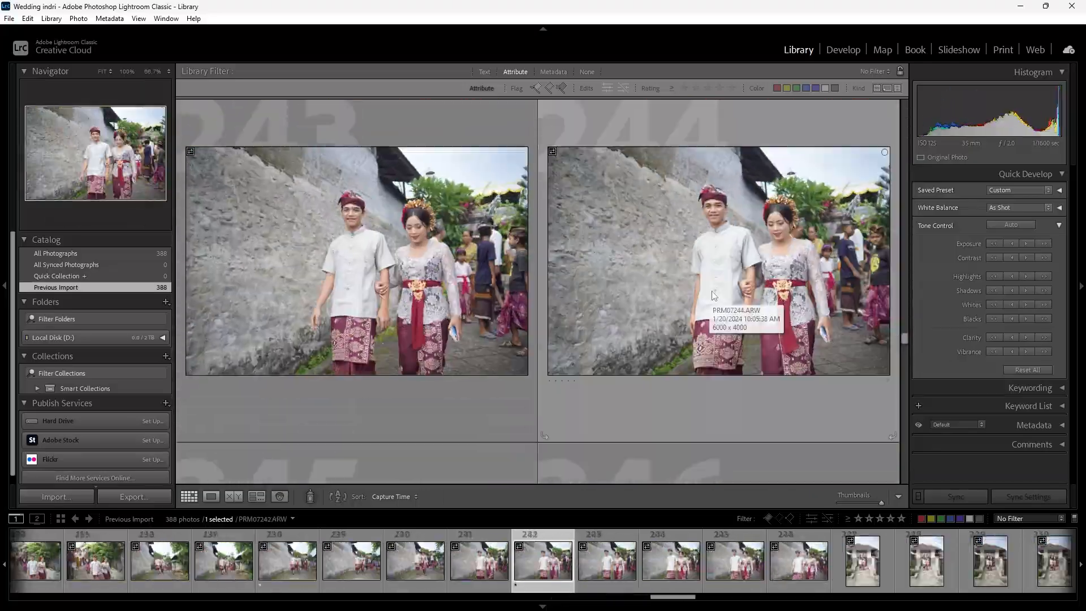
{"action": "left_click", "coordinate": [737, 286]}
{"action": "scroll", "coordinate": [737, 286], "scroll_direction": "down", "scroll_amount": 15}
{"action": "left_click", "coordinate": [486, 291]}
- Rate photo 340 and photo 350, the couple embracing by the white patterned wall, 1 star each
{"action": "scroll", "coordinate": [636, 289], "scroll_direction": "down", "scroll_amount": 11}
{"action": "left_click", "coordinate": [645, 313]}
{"action": "scroll", "coordinate": [715, 281], "scroll_direction": "down", "scroll_amount": 15}
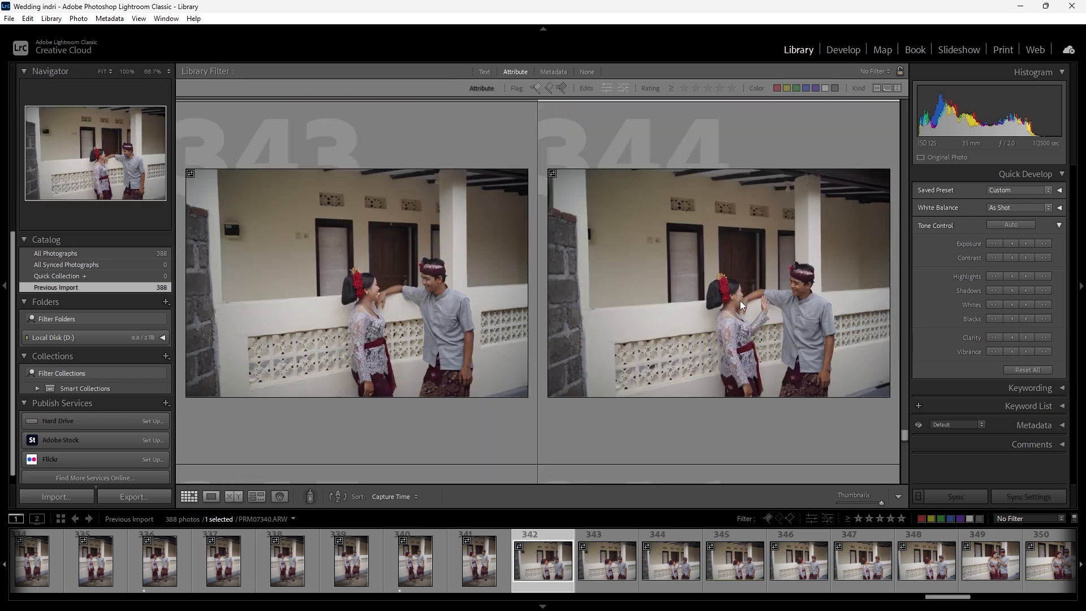
{"action": "left_click", "coordinate": [744, 293]}
{"action": "scroll", "coordinate": [742, 292], "scroll_direction": "down", "scroll_amount": 3}
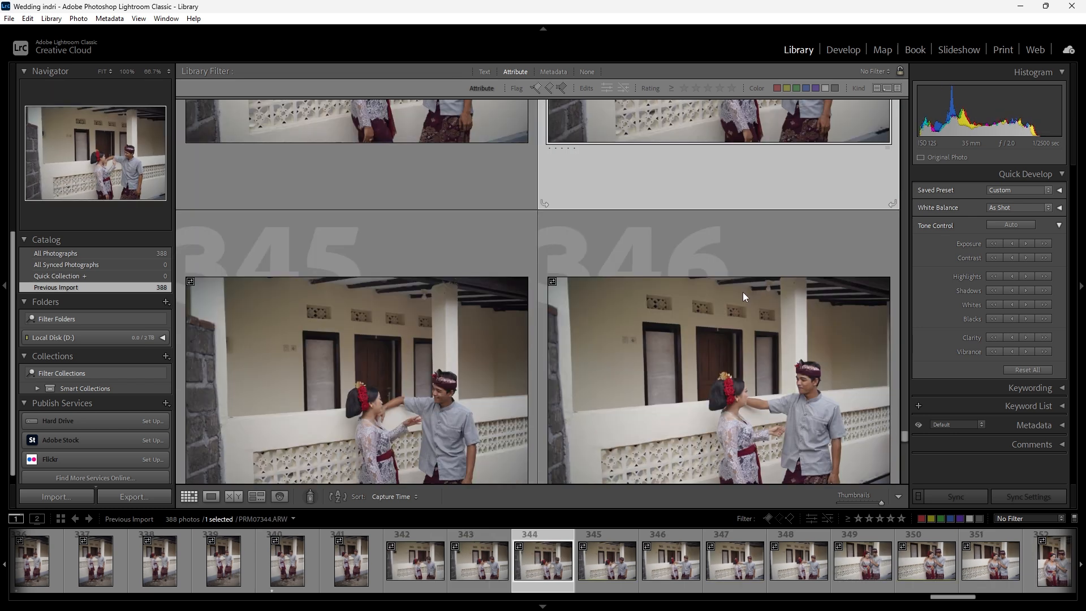
{"action": "scroll", "coordinate": [729, 304], "scroll_direction": "down", "scroll_amount": 3}
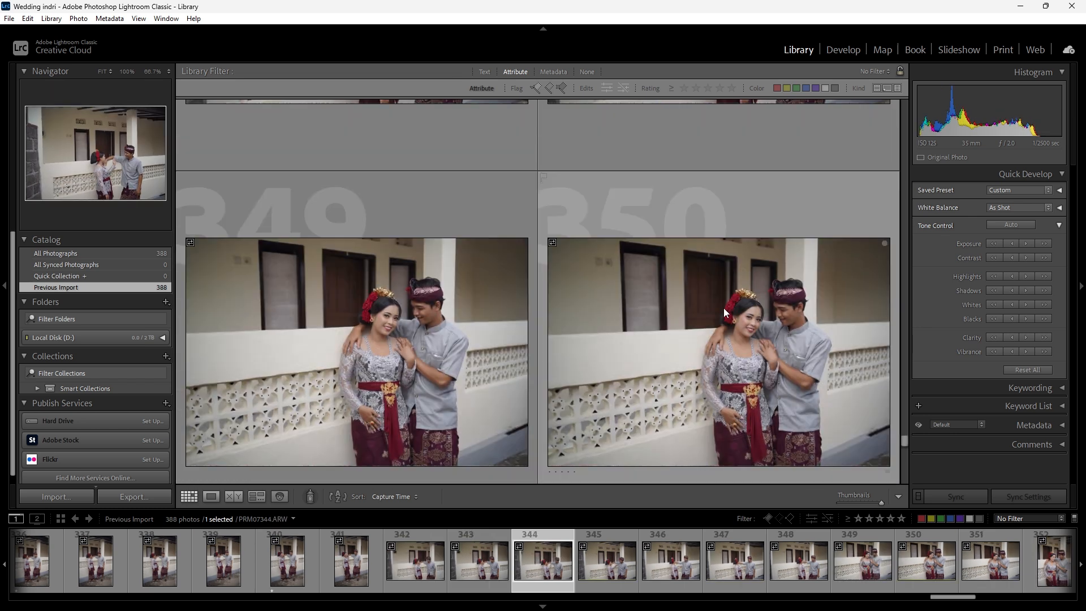
{"action": "left_click", "coordinate": [724, 308]}
{"action": "key", "text": "1"}
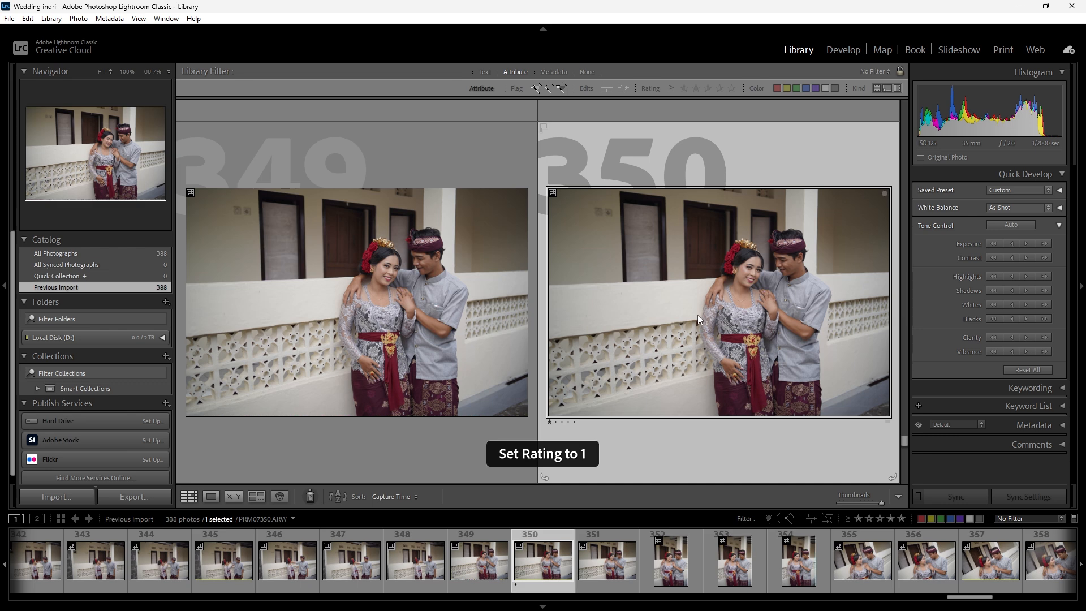
- Rate the best embracing shots of the couple on the porch, including photos 372 and 376, 1 star
{"action": "scroll", "coordinate": [697, 315], "scroll_direction": "down", "scroll_amount": 3}
{"action": "left_click", "coordinate": [704, 317]}
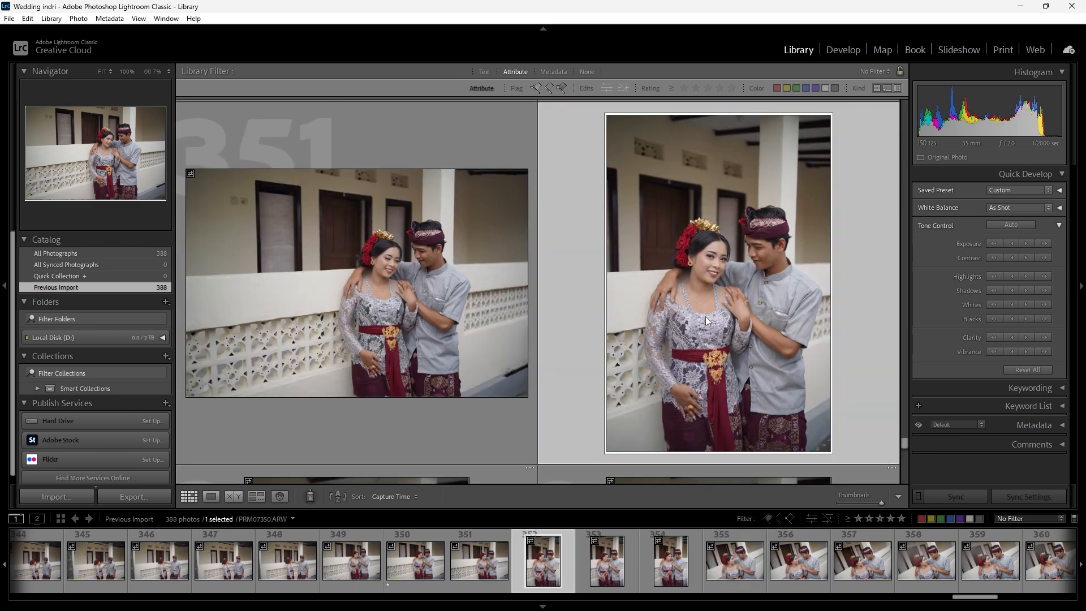
- Rate photo 382 of the couple and photo 387 of the groom alone 1 star each
{"action": "scroll", "coordinate": [704, 317], "scroll_direction": "down", "scroll_amount": 10}
{"action": "left_click", "coordinate": [711, 315]}
{"action": "key", "text": "1"}
{"action": "left_click", "coordinate": [720, 310]}
{"action": "key", "text": "1"}
{"action": "left_click", "coordinate": [701, 314]}
{"action": "key", "text": "1"}
{"action": "left_click", "coordinate": [695, 316]}
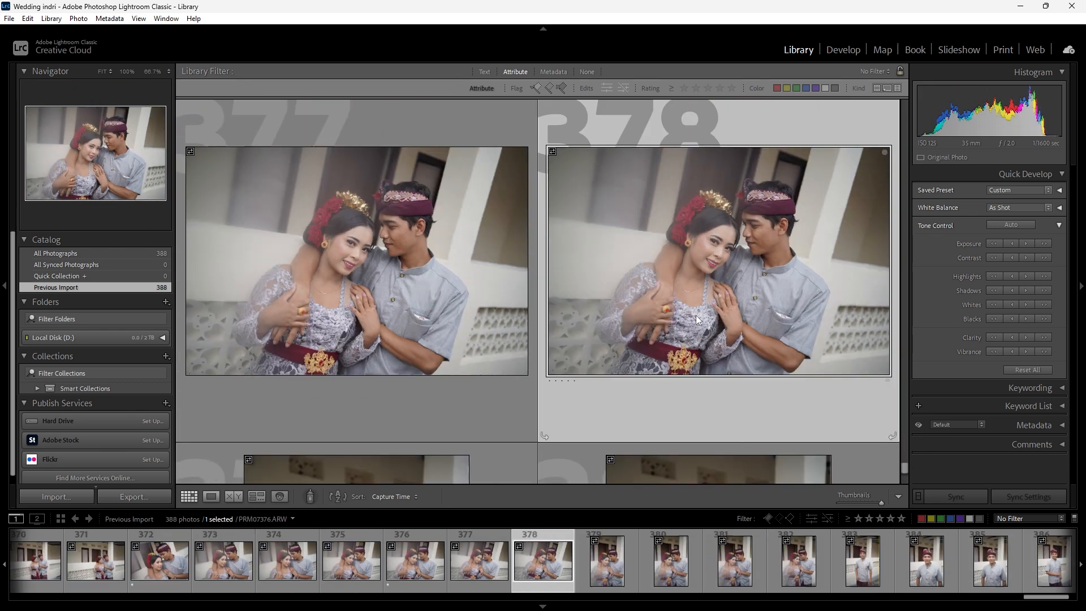
{"action": "scroll", "coordinate": [696, 314], "scroll_direction": "down", "scroll_amount": 5}
{"action": "left_click", "coordinate": [645, 328]}
{"action": "key", "text": "1"}
{"action": "scroll", "coordinate": [661, 343], "scroll_direction": "up", "scroll_amount": 6}
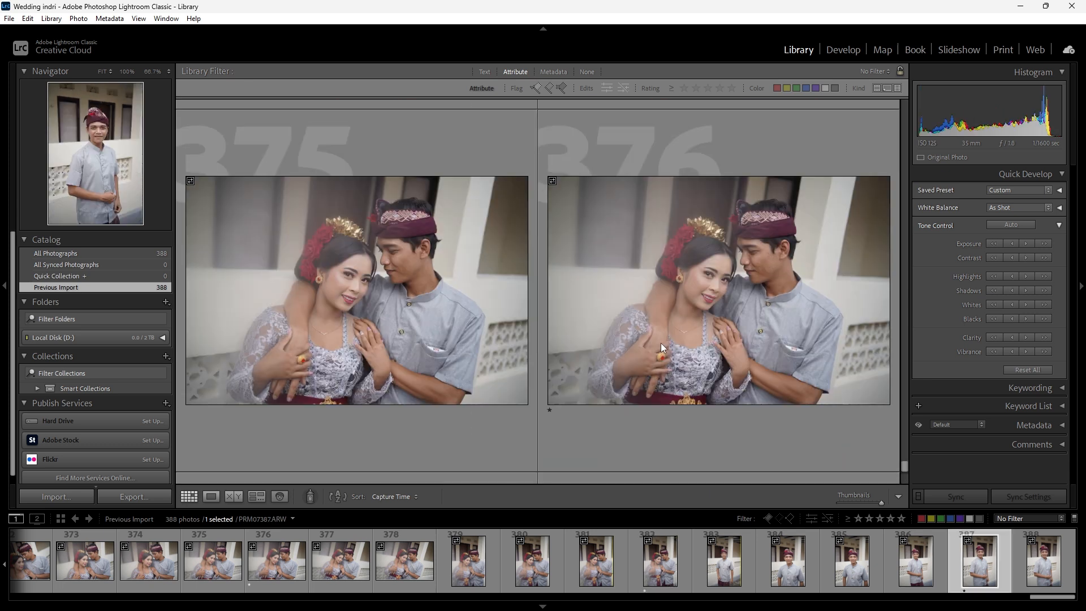
{"action": "scroll", "coordinate": [656, 342], "scroll_direction": "down", "scroll_amount": 6}
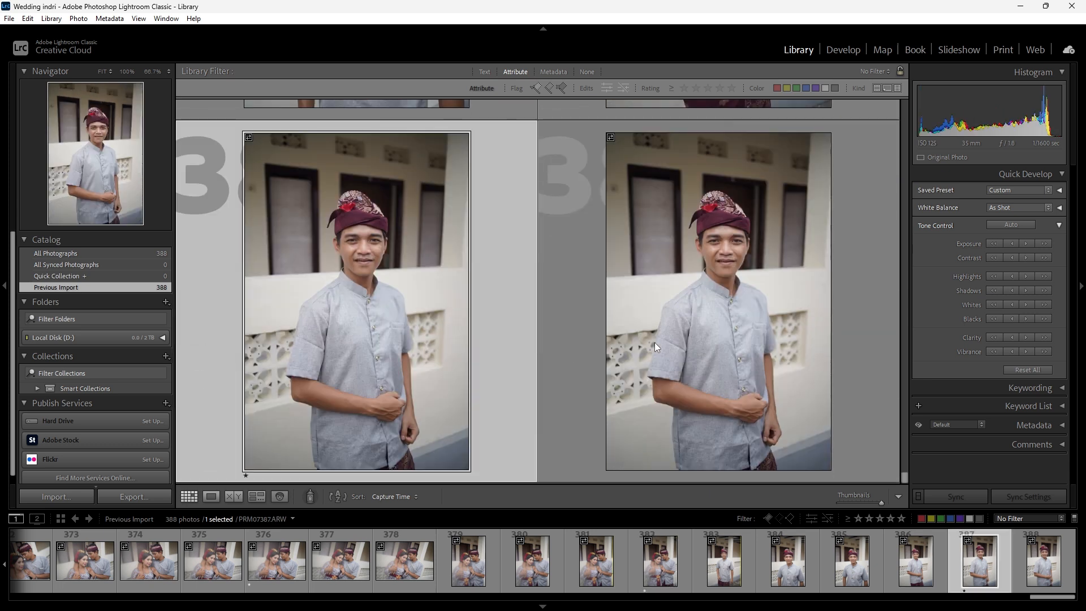
- Filter the imported photos to those rated 1 star or higher and show them in the grid
{"action": "scroll", "coordinate": [651, 344], "scroll_direction": "up", "scroll_amount": 3}
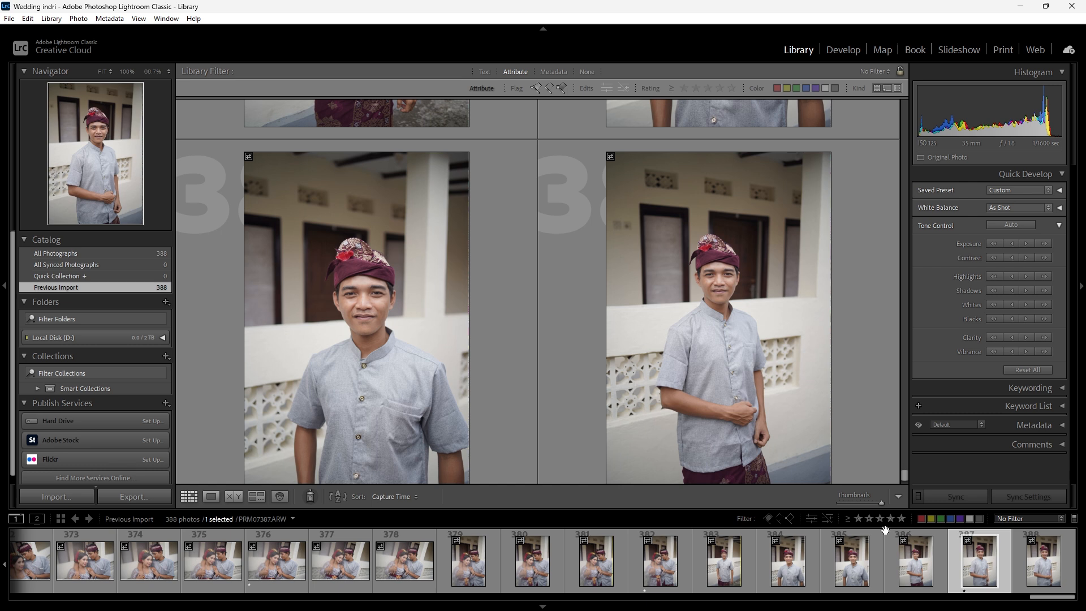
{"action": "left_click", "coordinate": [858, 523]}
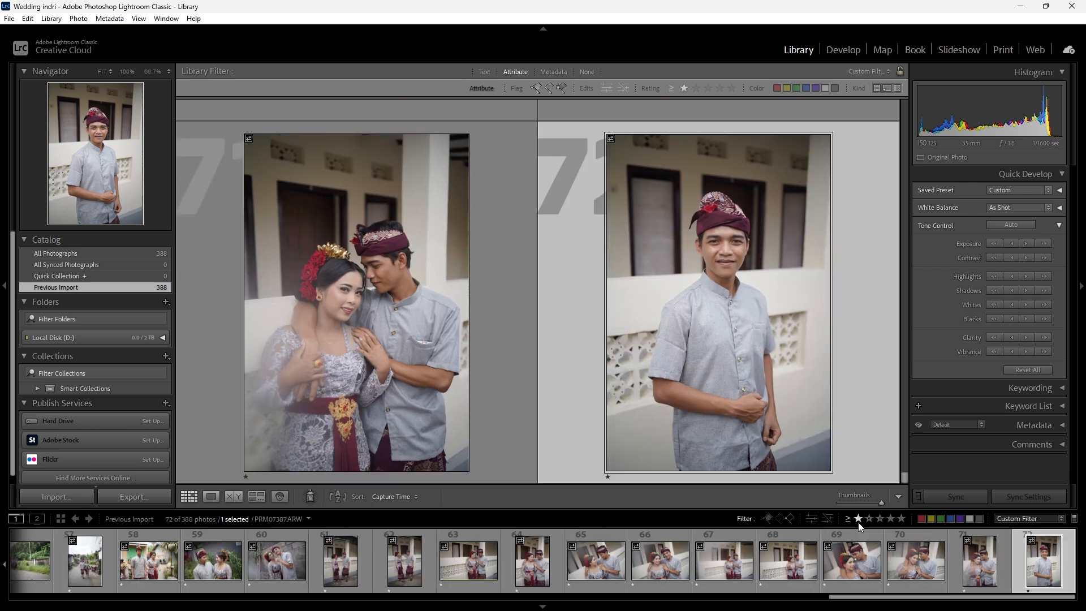
{"action": "left_click", "coordinate": [185, 498]}
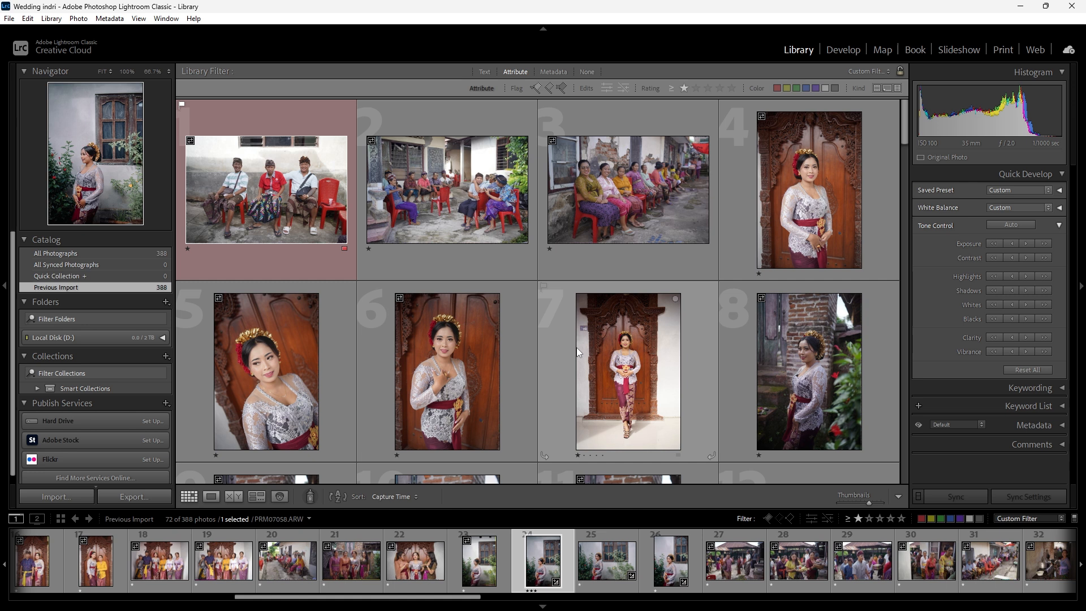
- Enlarge the grid thumbnails and rate filtered photos 1 to 3 of the seated guests 3 stars each
{"action": "left_click", "coordinate": [310, 206]}
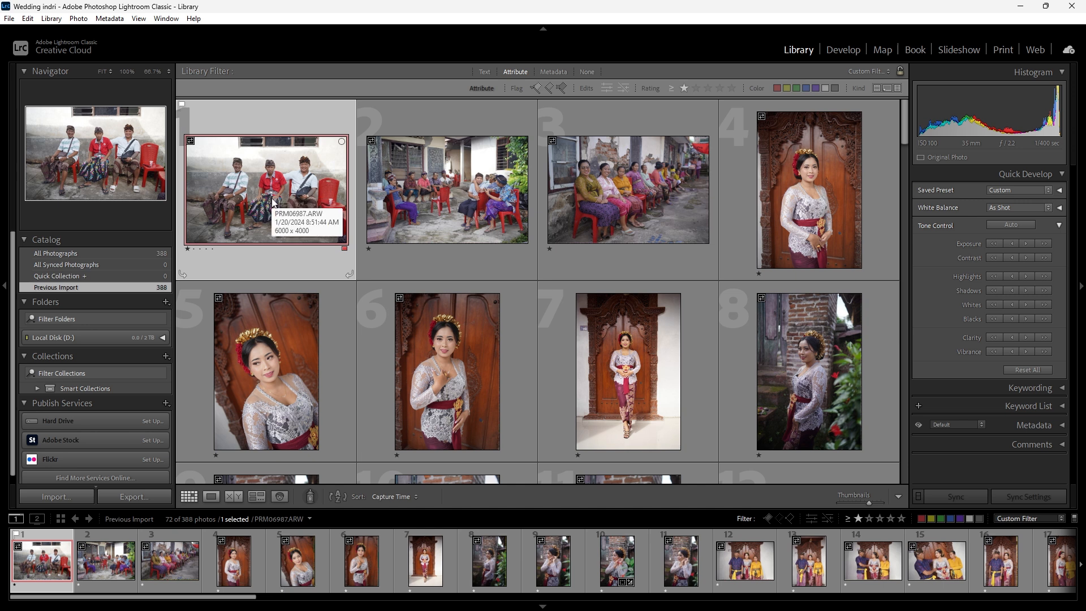
{"action": "key", "text": "3"}
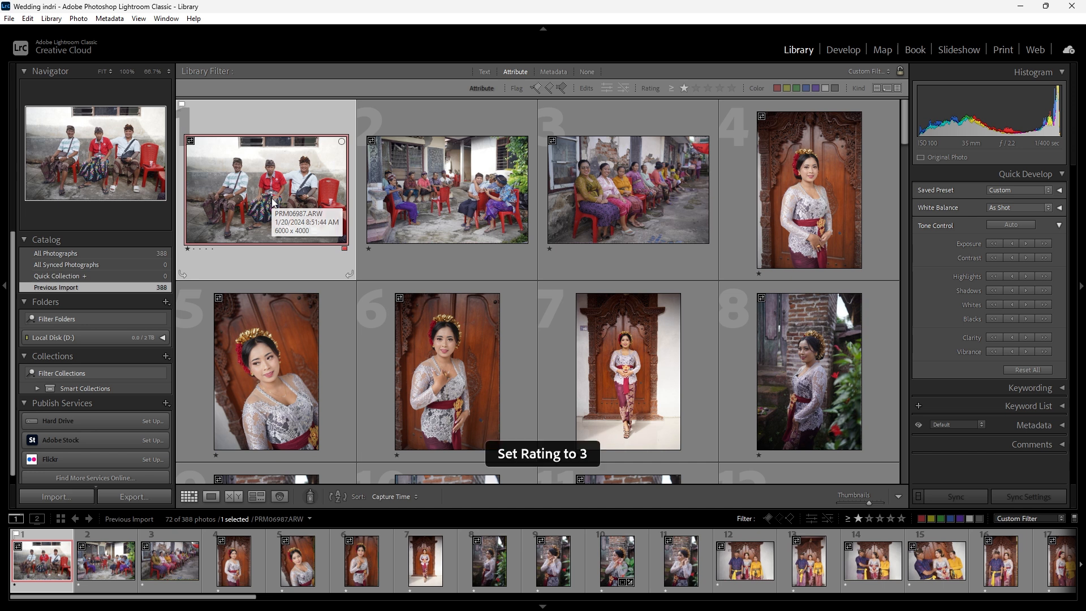
{"action": "left_click", "coordinate": [453, 202]}
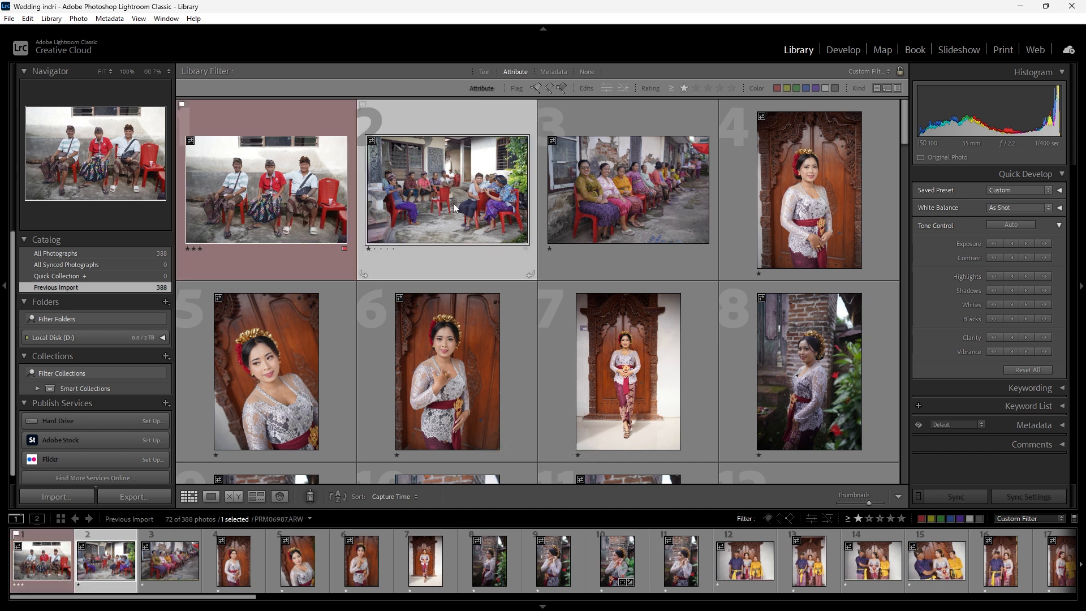
{"action": "key", "text": "="}
{"action": "key", "text": "="}
{"action": "key", "text": "j"}
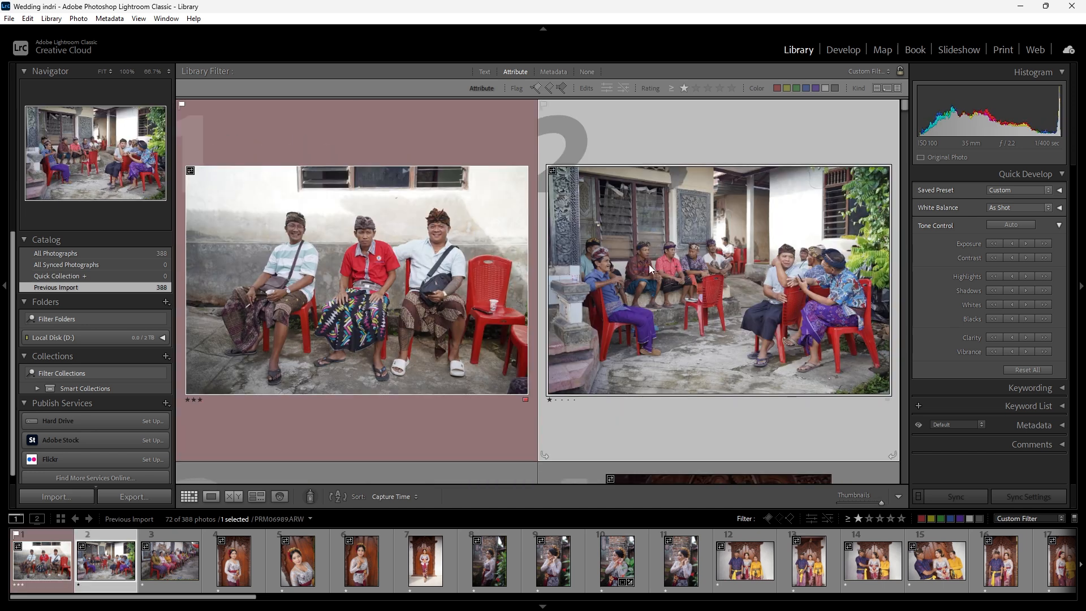
{"action": "key", "text": "3"}
{"action": "scroll", "coordinate": [650, 285], "scroll_direction": "down", "scroll_amount": 3}
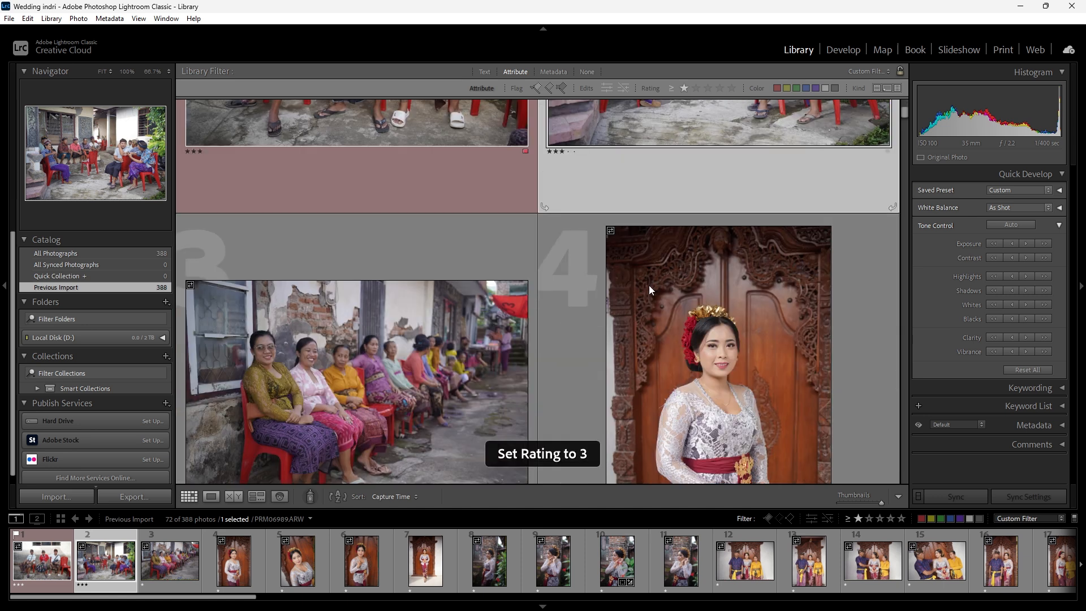
{"action": "left_click", "coordinate": [436, 253]}
{"action": "key", "text": "3"}
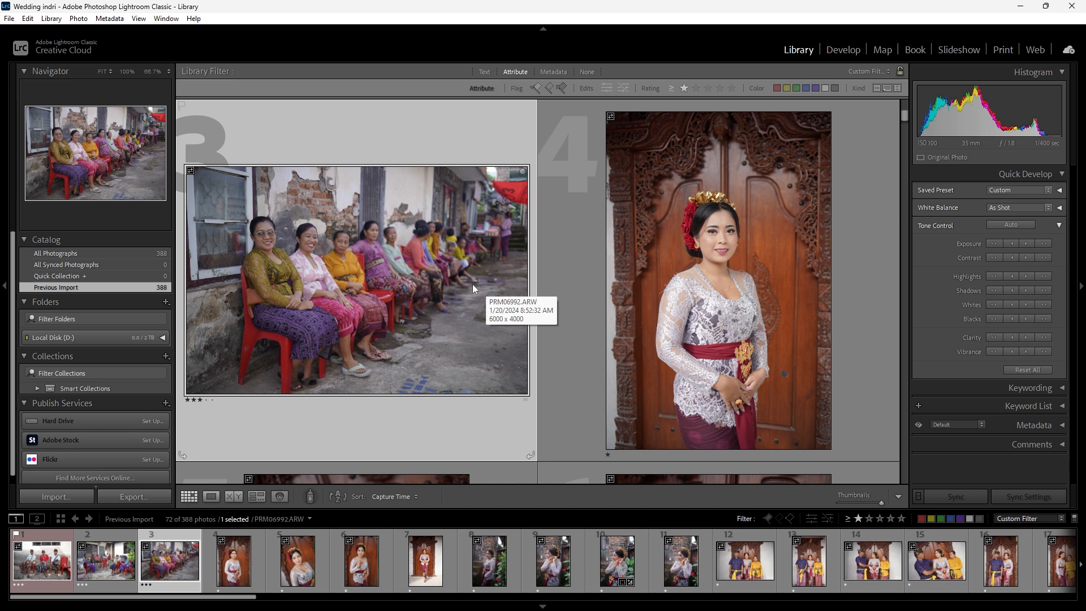
- Rate filtered photos 4, 5 and 6 of the bride by the carved wooden door 3 stars each
{"action": "left_click", "coordinate": [656, 288]}
{"action": "scroll", "coordinate": [630, 295], "scroll_direction": "down", "scroll_amount": 2}
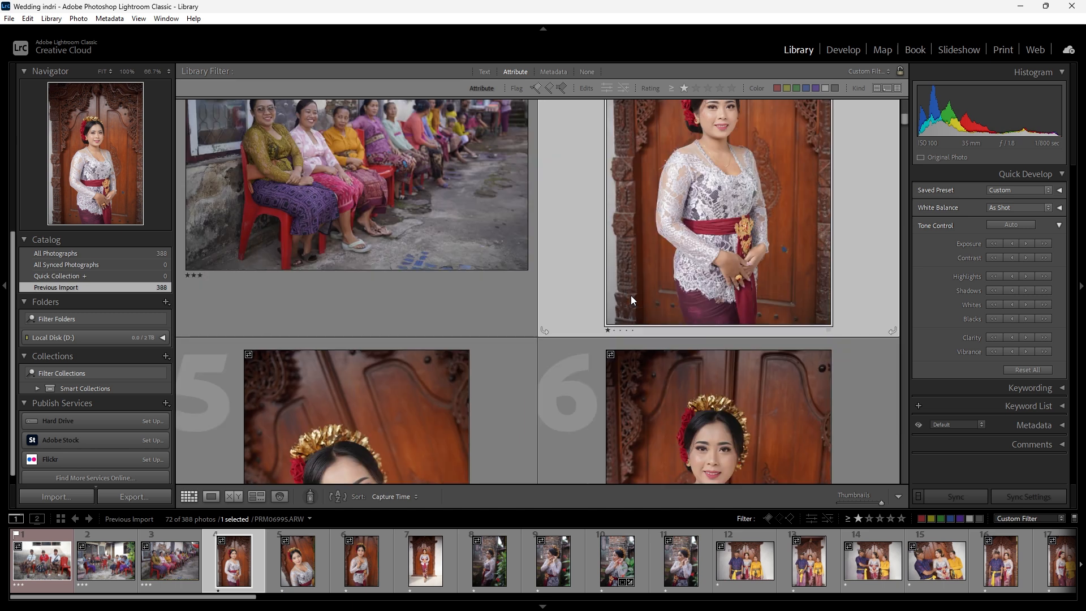
{"action": "key", "text": "3"}
{"action": "scroll", "coordinate": [691, 289], "scroll_direction": "down", "scroll_amount": 1}
{"action": "scroll", "coordinate": [687, 290], "scroll_direction": "up", "scroll_amount": 1}
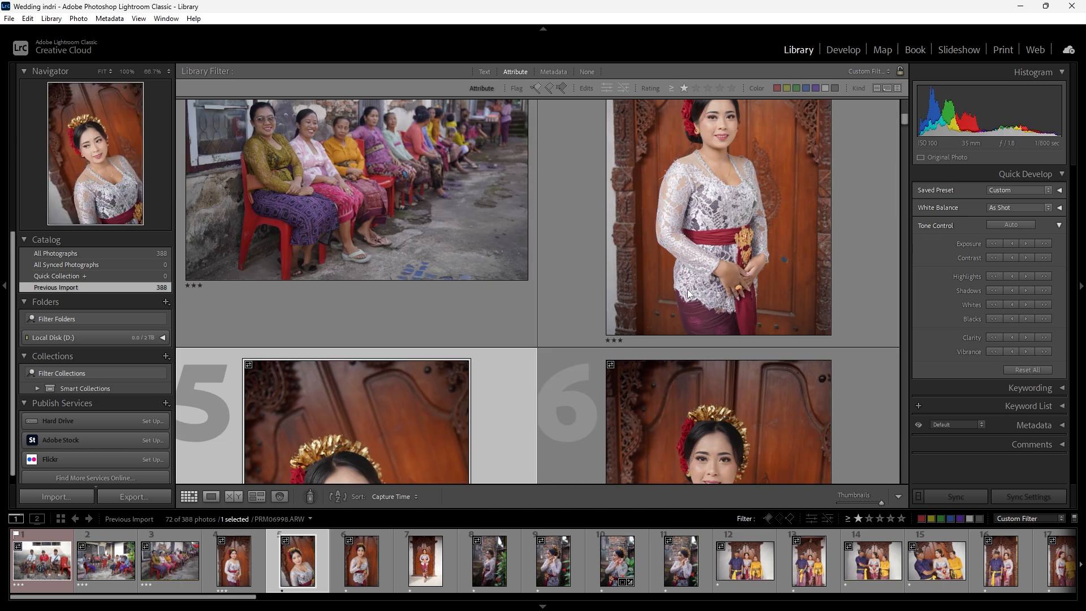
{"action": "scroll", "coordinate": [687, 289], "scroll_direction": "down", "scroll_amount": 2}
{"action": "key", "text": "3"}
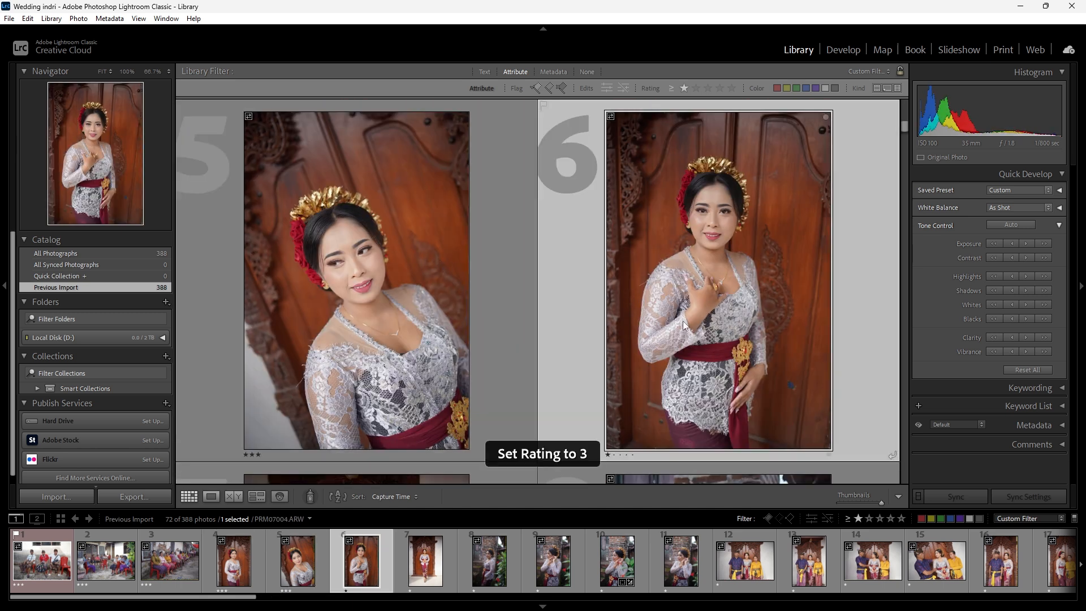
{"action": "key", "text": "3"}
- Rate filtered photo 7, the full-length bride, and photo 8, the bride by the brick pillar, 3 stars each
{"action": "scroll", "coordinate": [677, 321], "scroll_direction": "down", "scroll_amount": 3}
{"action": "left_click", "coordinate": [392, 280]}
{"action": "scroll", "coordinate": [471, 299], "scroll_direction": "up", "scroll_amount": 2}
{"action": "scroll", "coordinate": [471, 299], "scroll_direction": "down", "scroll_amount": 2}
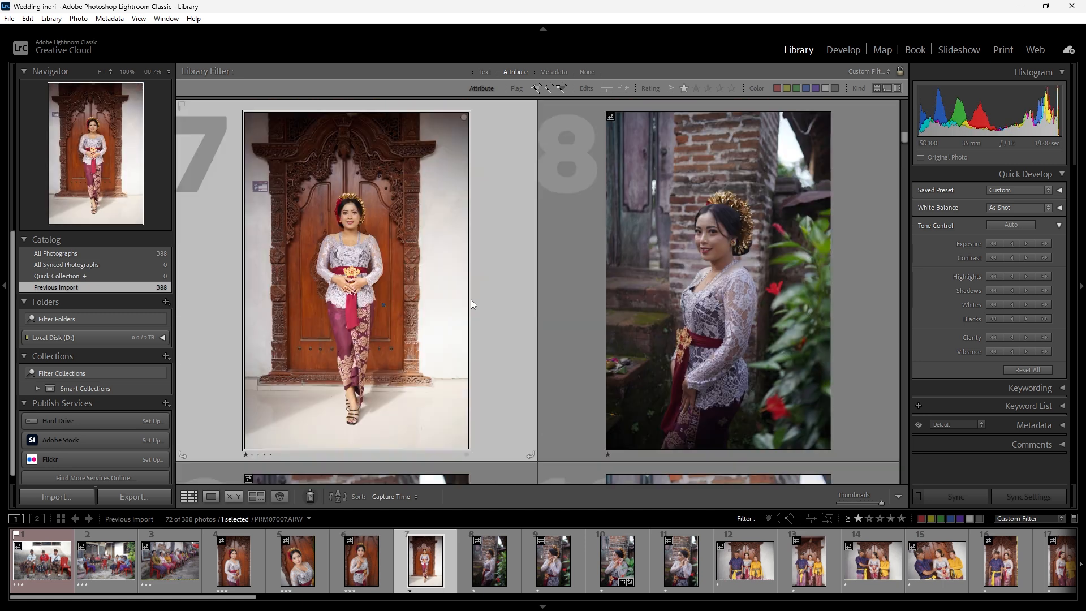
{"action": "key", "text": "3"}
{"action": "scroll", "coordinate": [695, 314], "scroll_direction": "down", "scroll_amount": 2}
{"action": "scroll", "coordinate": [653, 328], "scroll_direction": "down", "scroll_amount": 3}
{"action": "key", "text": "3"}
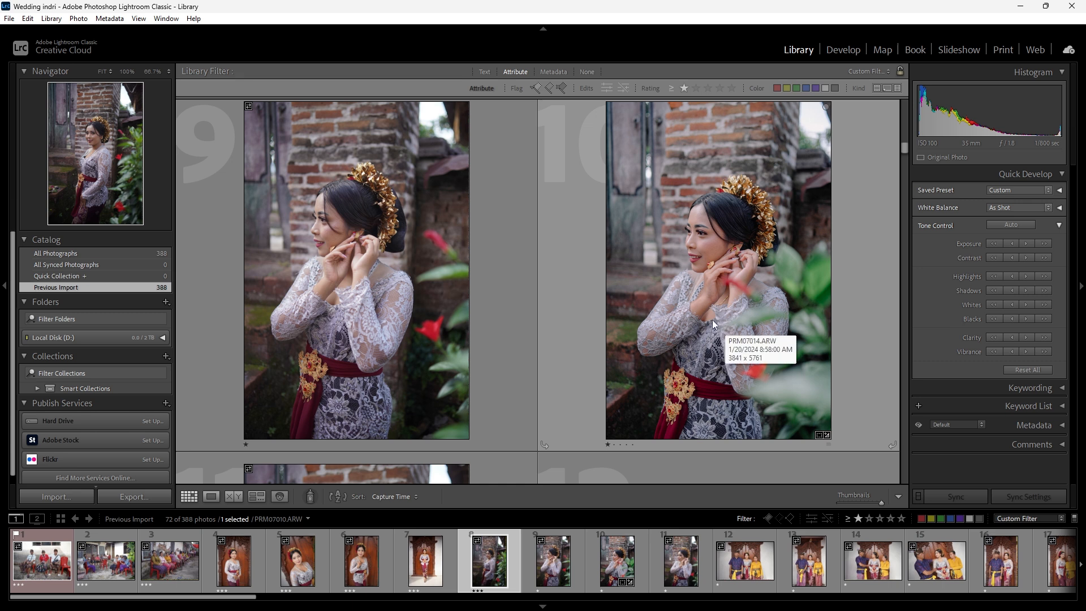
- Rate the bride and family portraits 10 to 13 and the crowd shots 27 to 30 3 stars
{"action": "left_click", "coordinate": [711, 320]}
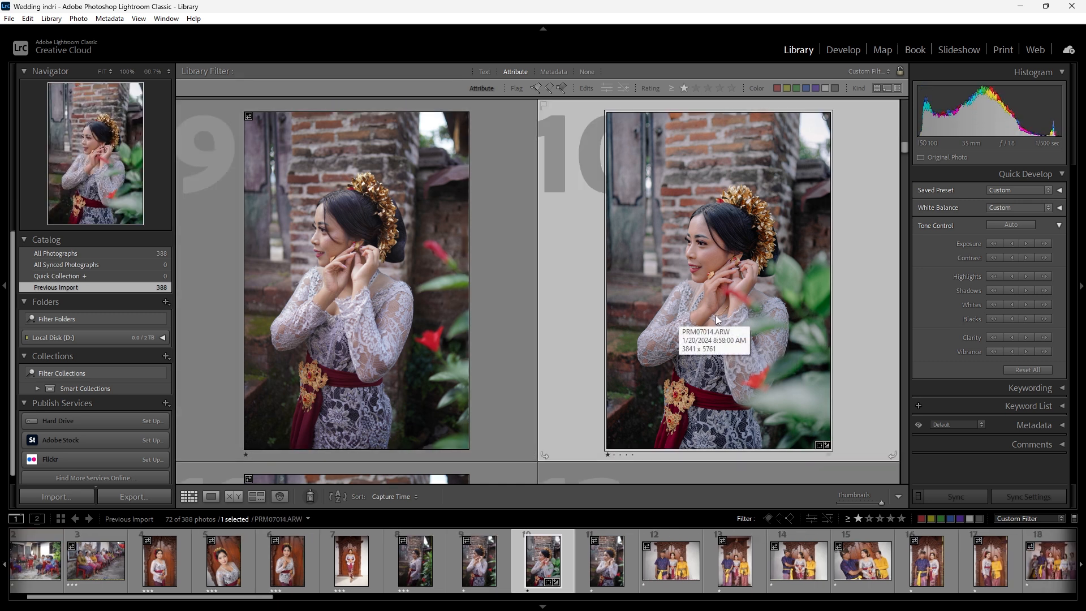
{"action": "key", "text": "3"}
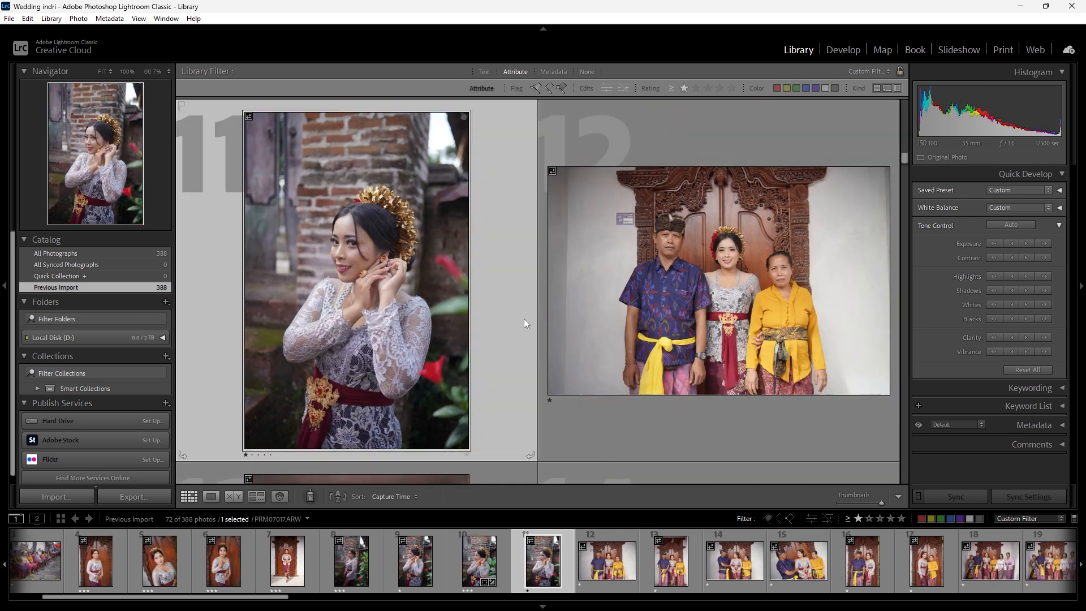
{"action": "key", "text": "3"}
{"action": "key", "text": "3"}
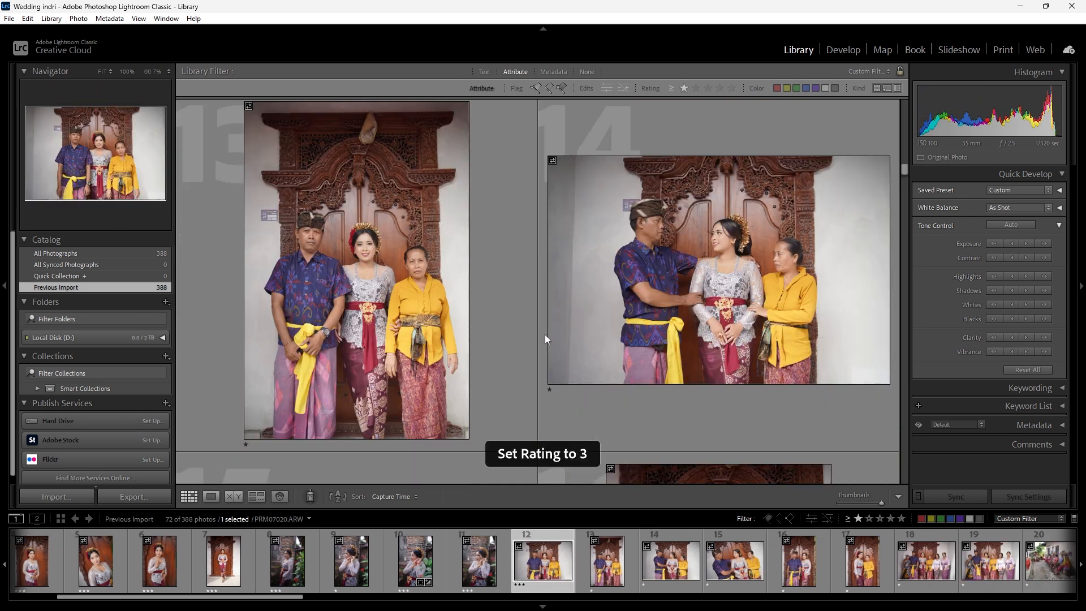
{"action": "key", "text": "3"}
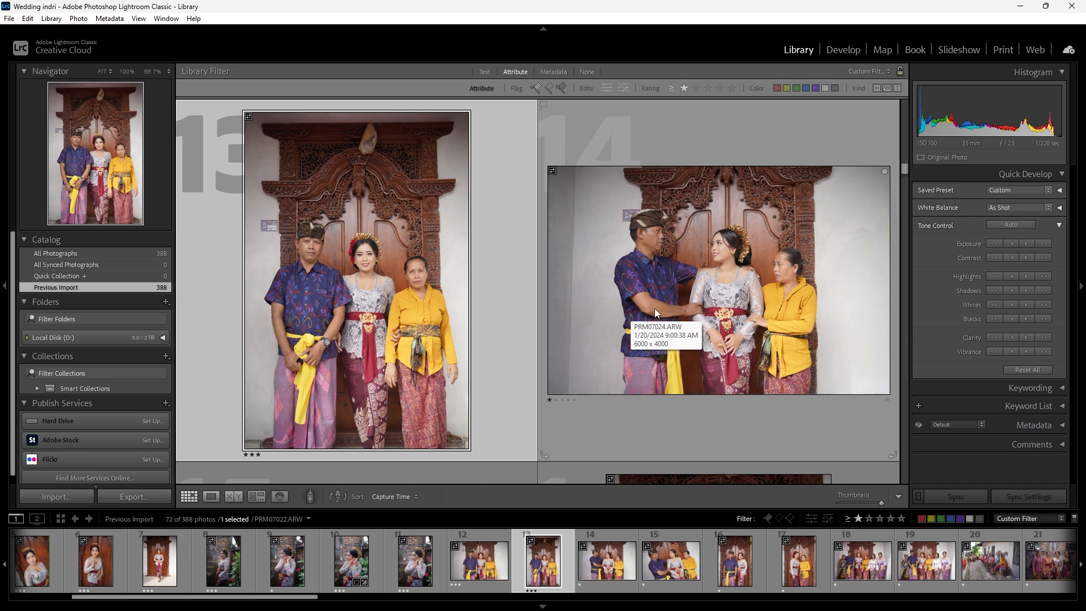
{"action": "key", "text": "3"}
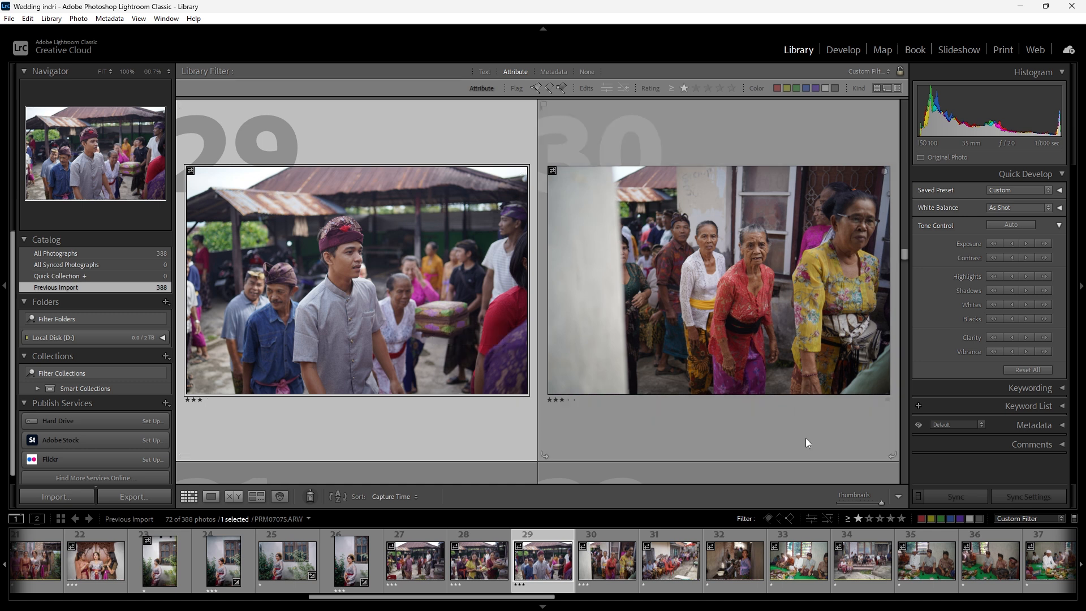
- Remove the star filter and compare the unfiltered shots of the groom in the crowd around photo 89
{"action": "left_click", "coordinate": [858, 522]}
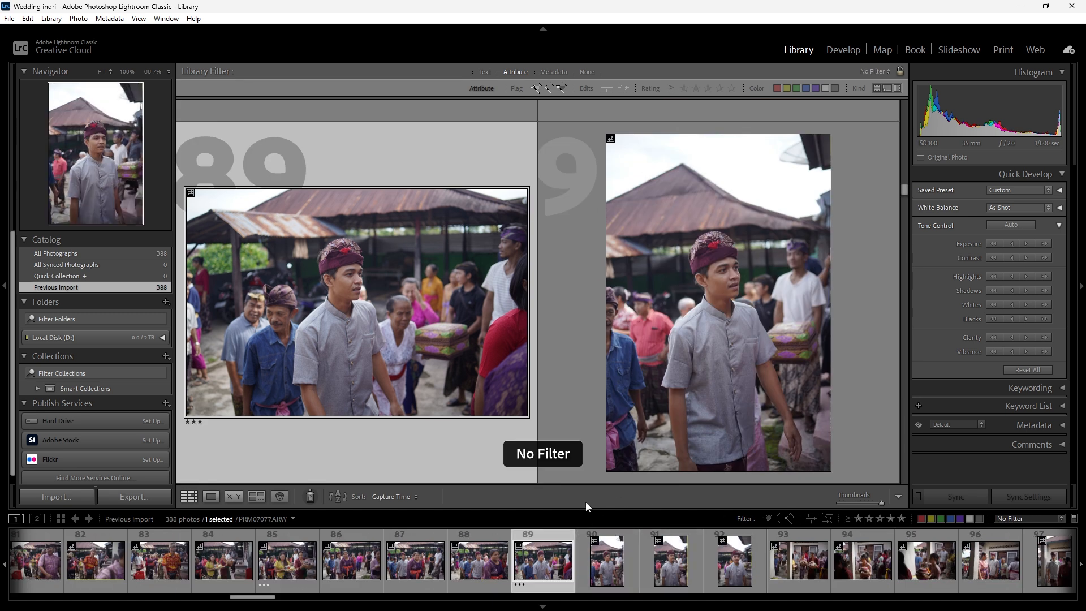
{"action": "left_click", "coordinate": [486, 568]}
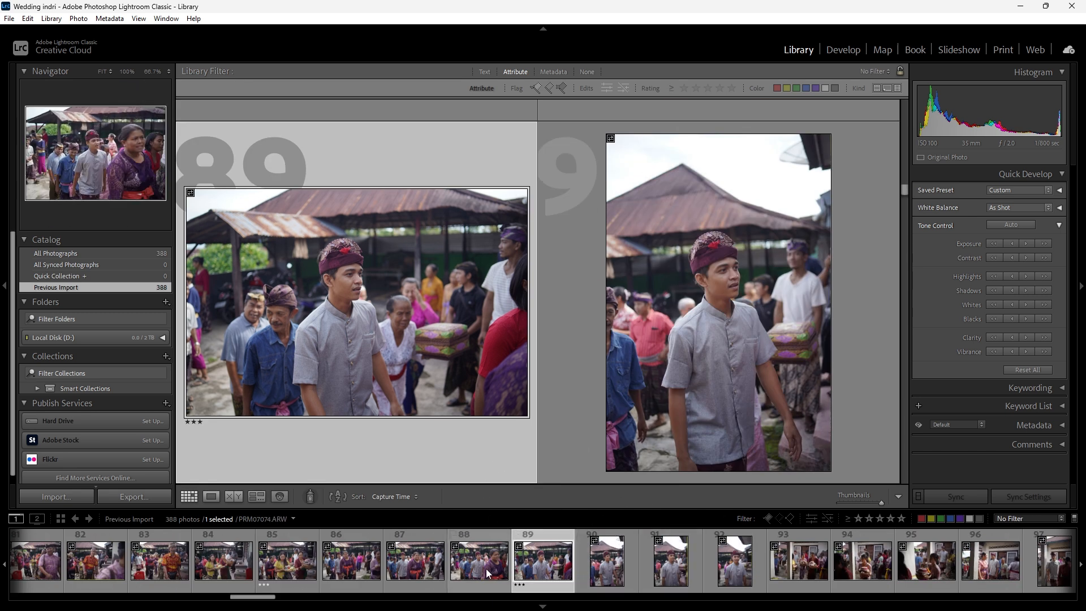
{"action": "scroll", "coordinate": [677, 341], "scroll_direction": "down", "scroll_amount": 10}
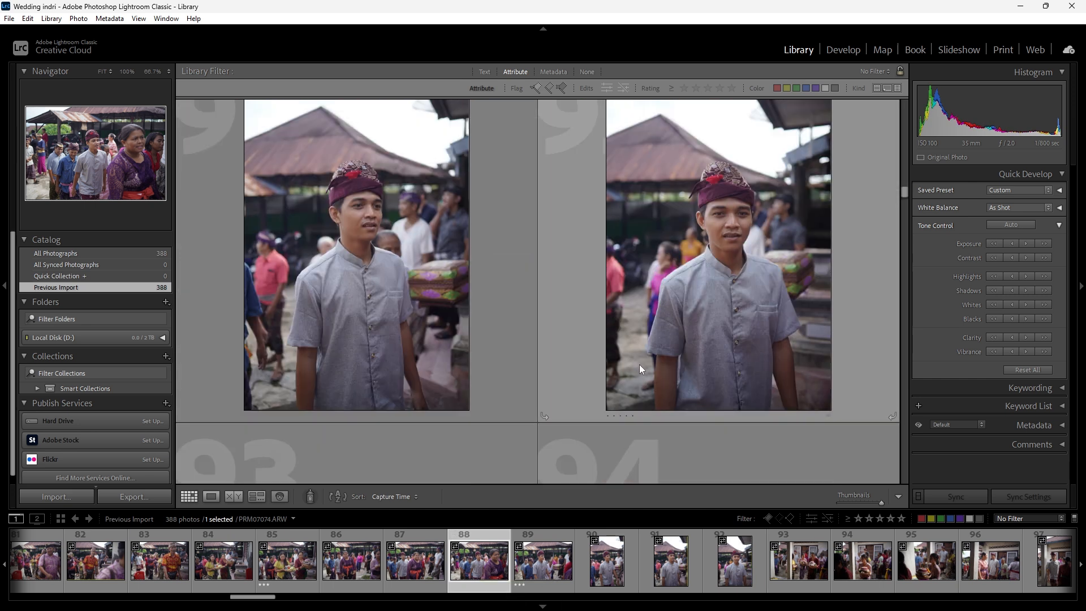
{"action": "scroll", "coordinate": [634, 369], "scroll_direction": "down", "scroll_amount": 3}
- Rate photo 88 of the groom beside the woman in purple 1 star and select photo 89
{"action": "scroll", "coordinate": [636, 374], "scroll_direction": "up", "scroll_amount": 5}
{"action": "scroll", "coordinate": [636, 375], "scroll_direction": "up", "scroll_amount": 4}
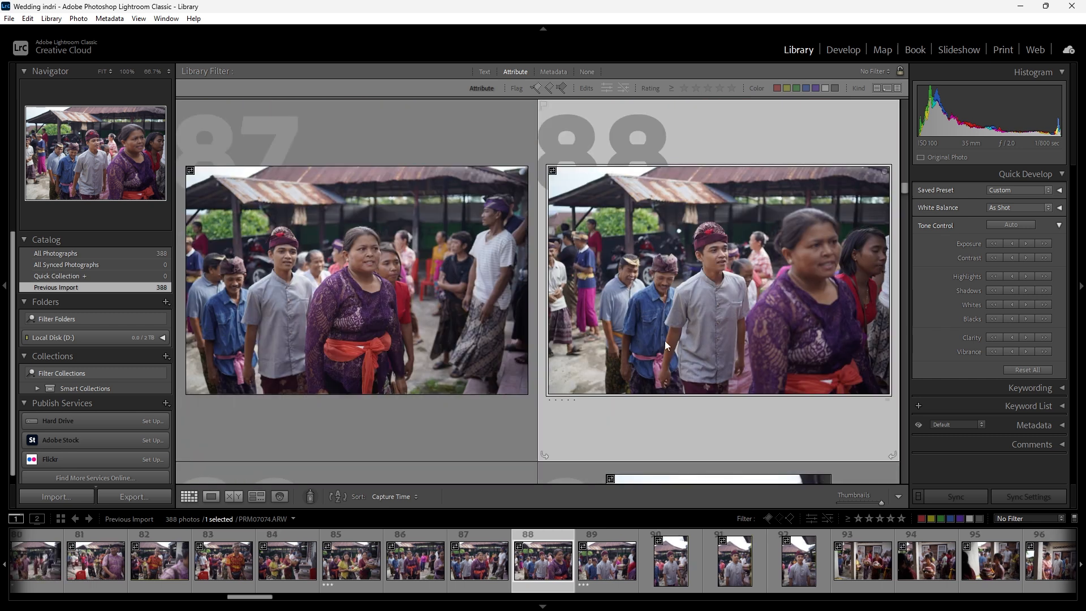
{"action": "key", "text": "1"}
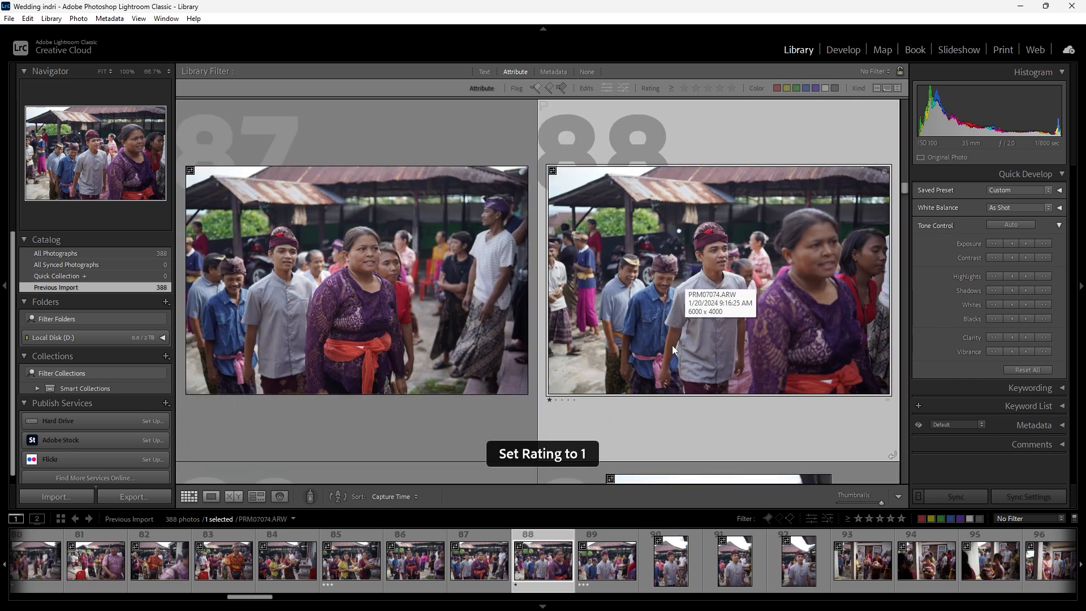
{"action": "scroll", "coordinate": [658, 376], "scroll_direction": "down", "scroll_amount": 3}
{"action": "left_click", "coordinate": [403, 317]}
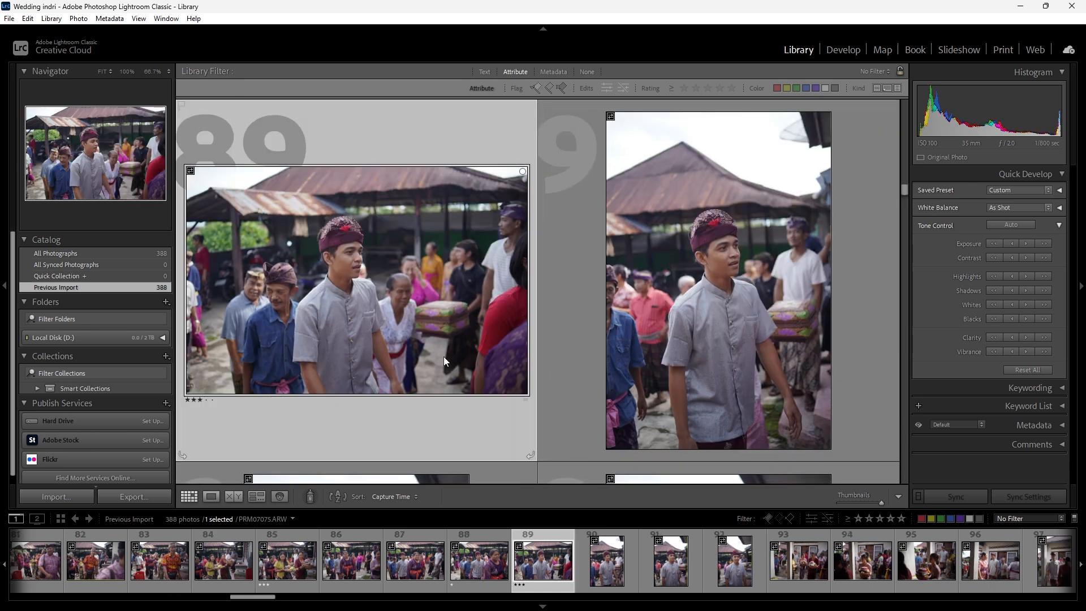
- Clear the star rating of photo 89 of the groom and compare it with photo 88
{"action": "key", "text": "0"}
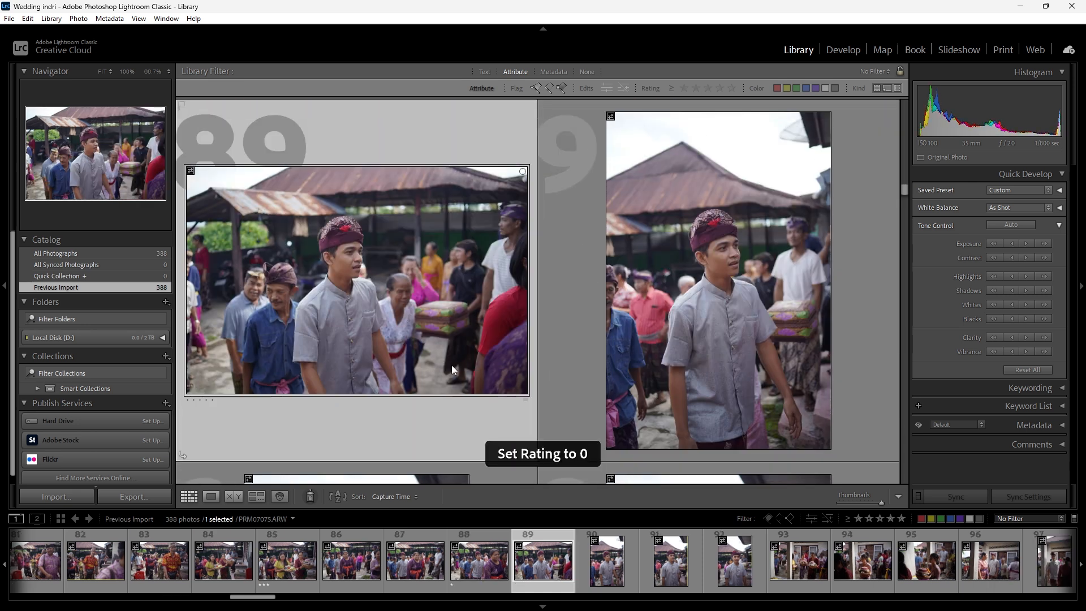
{"action": "key", "text": "Left"}
{"action": "left_click", "coordinate": [451, 397]}
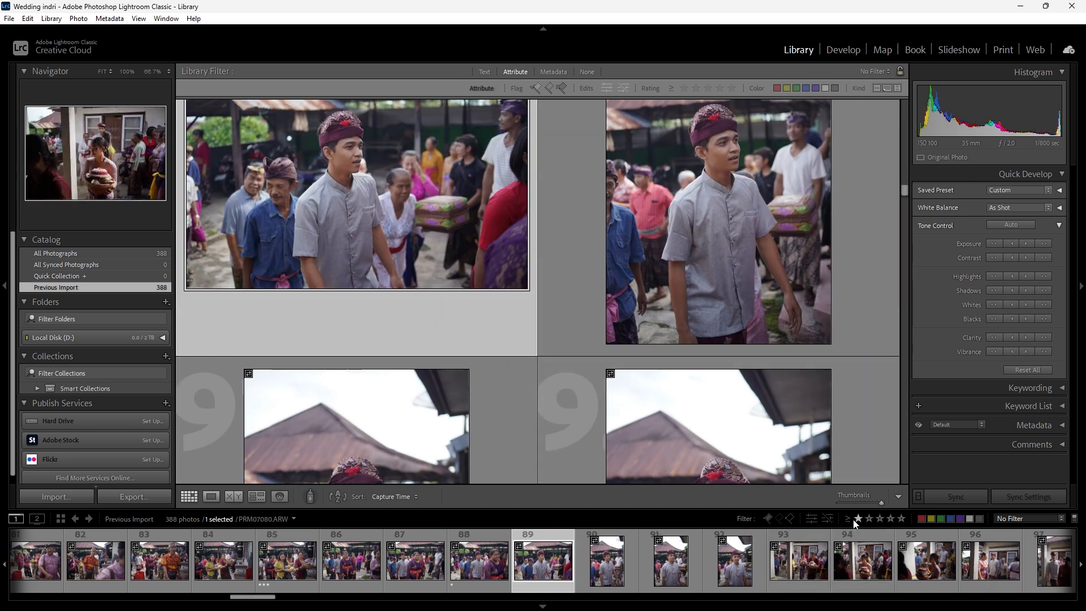
{"action": "scroll", "coordinate": [474, 401], "scroll_direction": "up", "scroll_amount": 3}
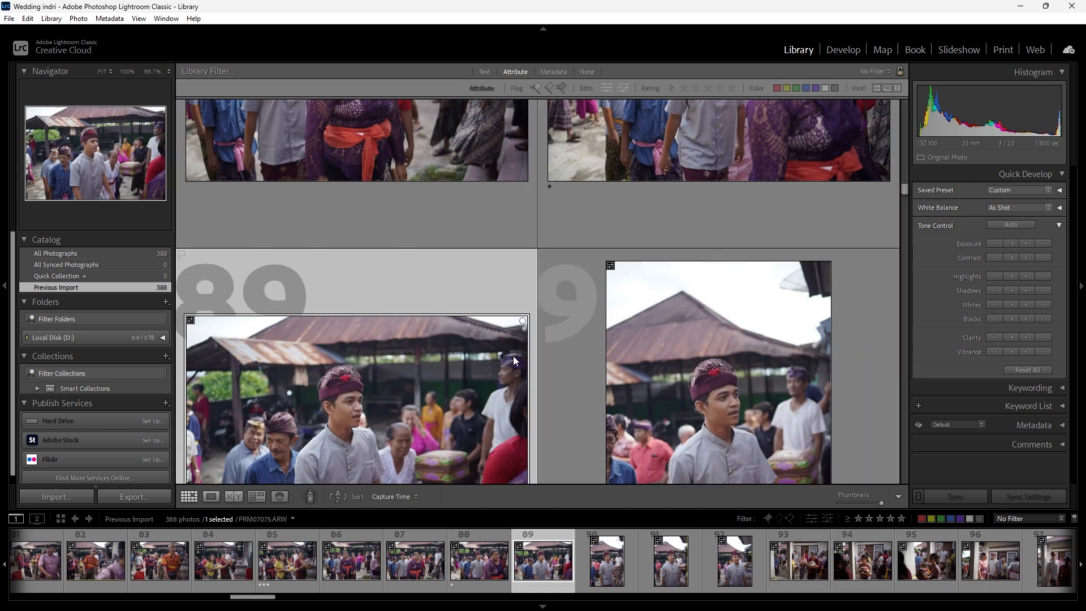
{"action": "scroll", "coordinate": [603, 164], "scroll_direction": "up", "scroll_amount": 2}
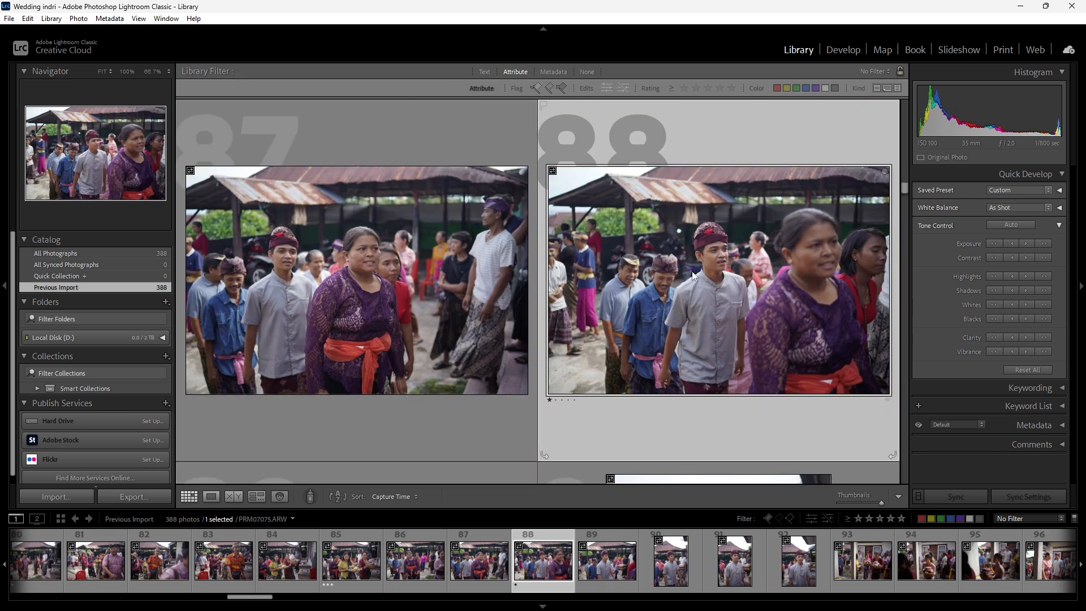
- Filter the imported photos to one star and higher, switching the filter off and on again to compare the unfiltered set
{"action": "left_click", "coordinate": [858, 518]}
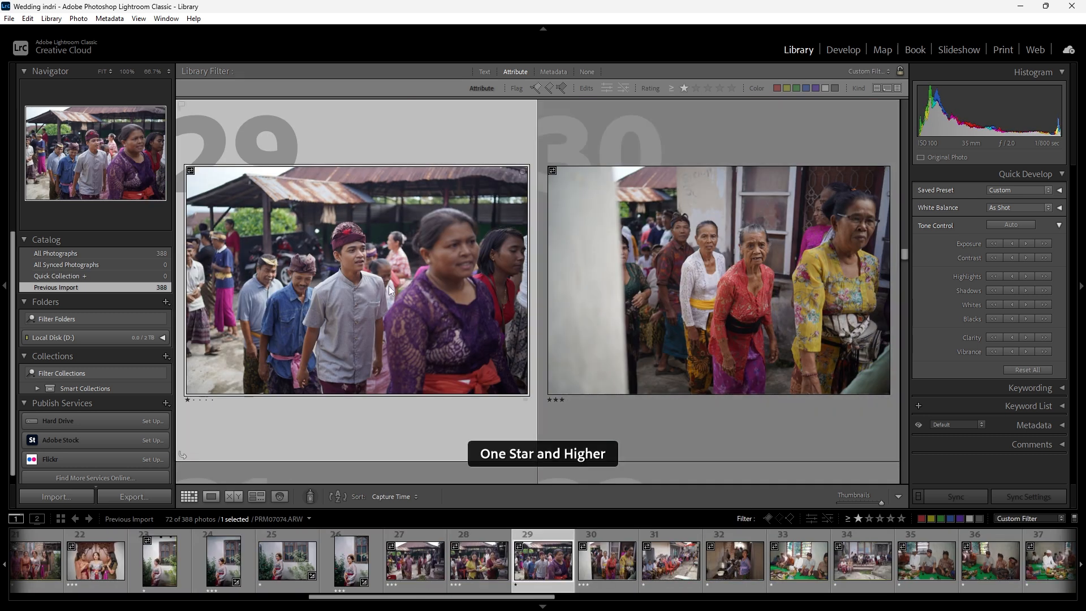
{"action": "left_click", "coordinate": [858, 520]}
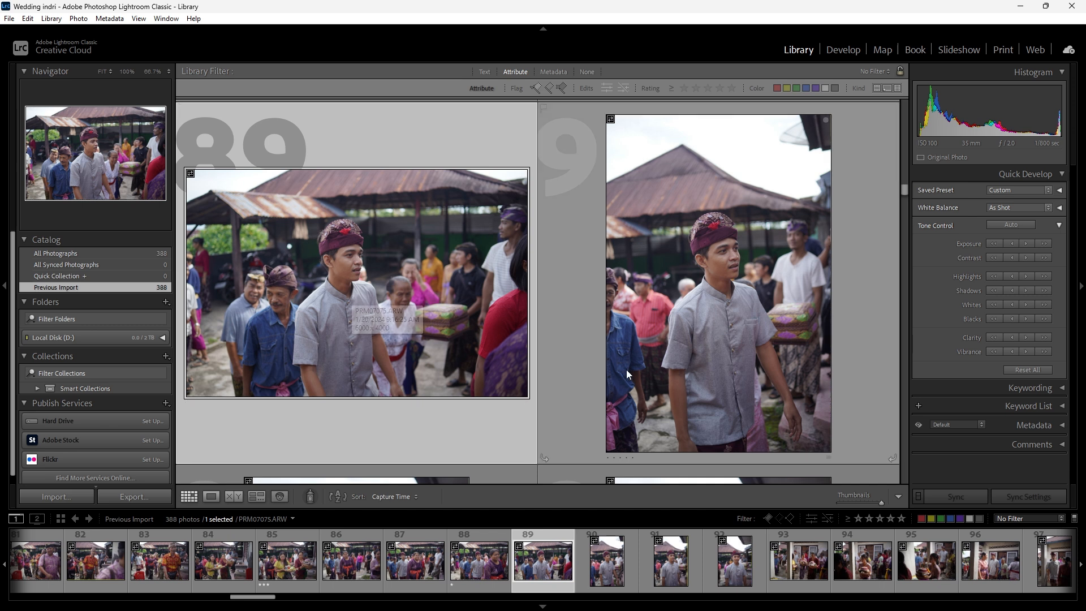
{"action": "left_click", "coordinate": [858, 520]}
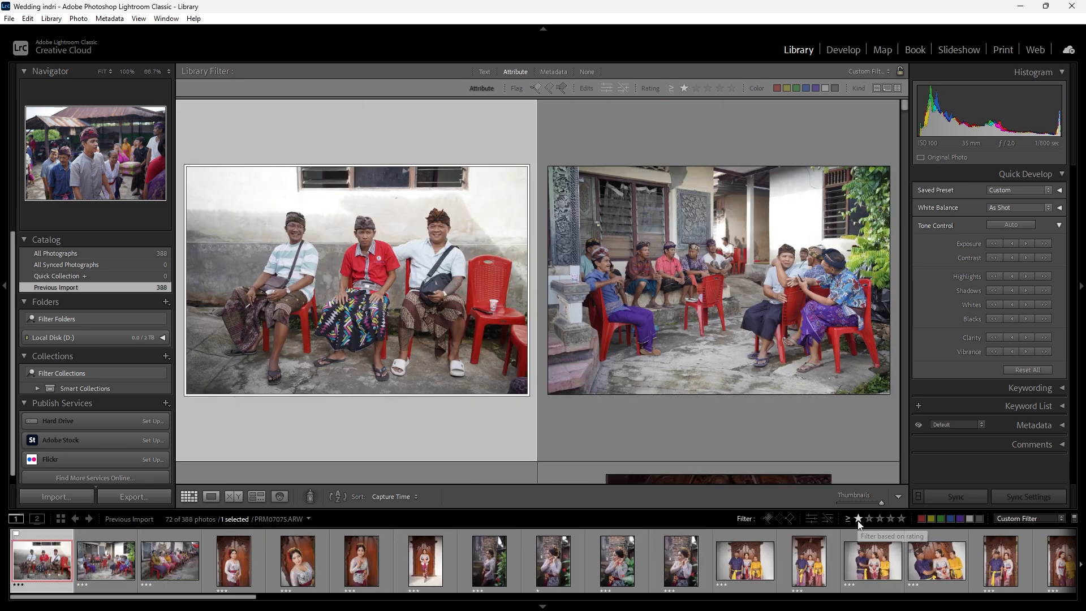
- Browse the filtered photos to the couple under the gate, photo 53, and examine their faces at full magnification
{"action": "scroll", "coordinate": [592, 388], "scroll_direction": "down", "scroll_amount": 5}
{"action": "scroll", "coordinate": [592, 391], "scroll_direction": "down", "scroll_amount": 15}
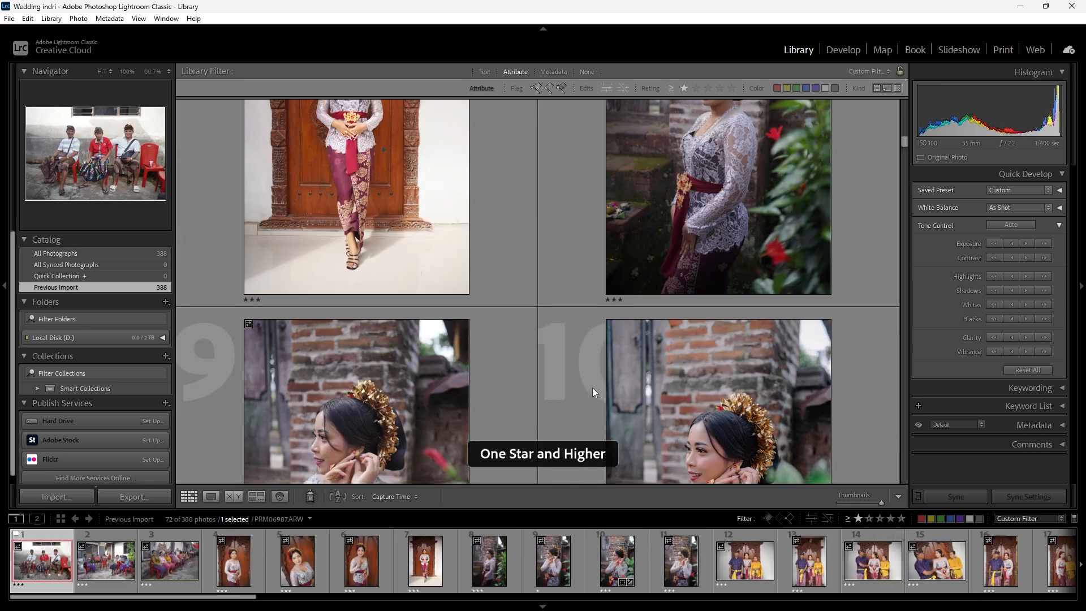
{"action": "scroll", "coordinate": [592, 388], "scroll_direction": "down", "scroll_amount": 4}
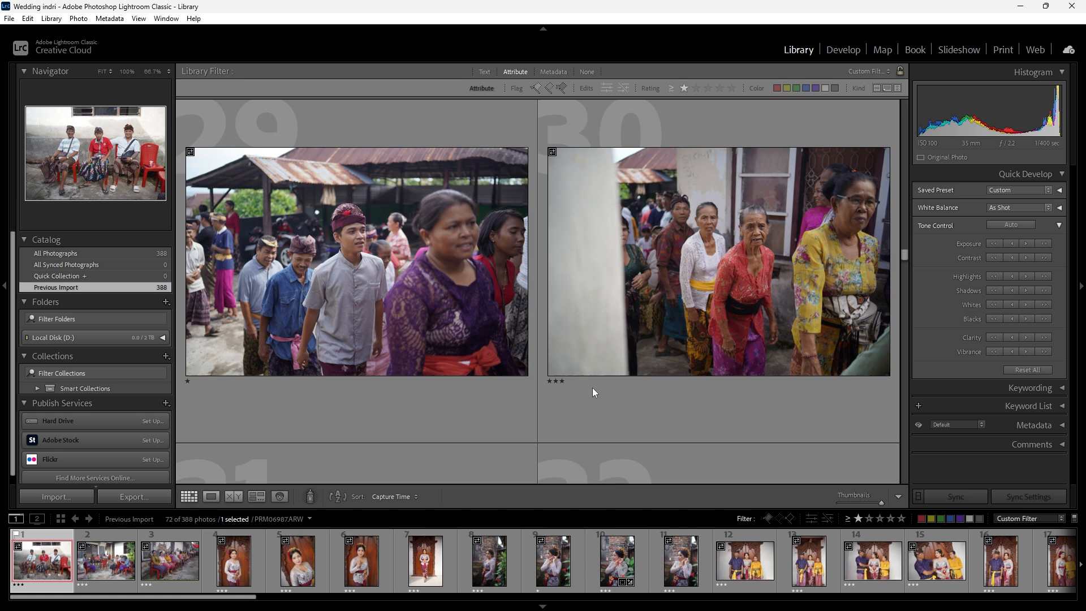
{"action": "left_click", "coordinate": [491, 352]}
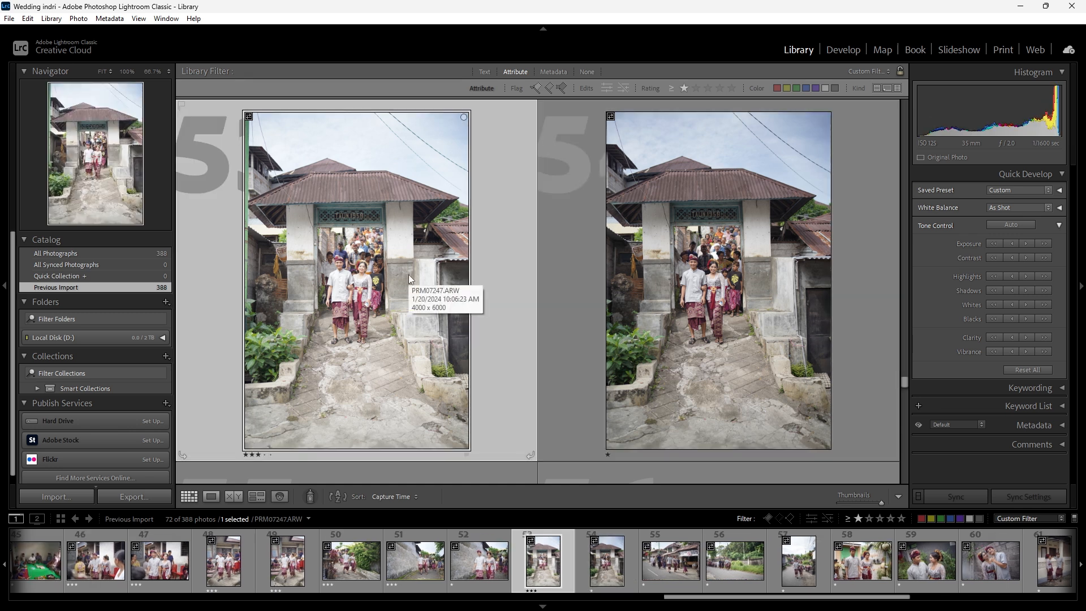
{"action": "left_click", "coordinate": [843, 50]}
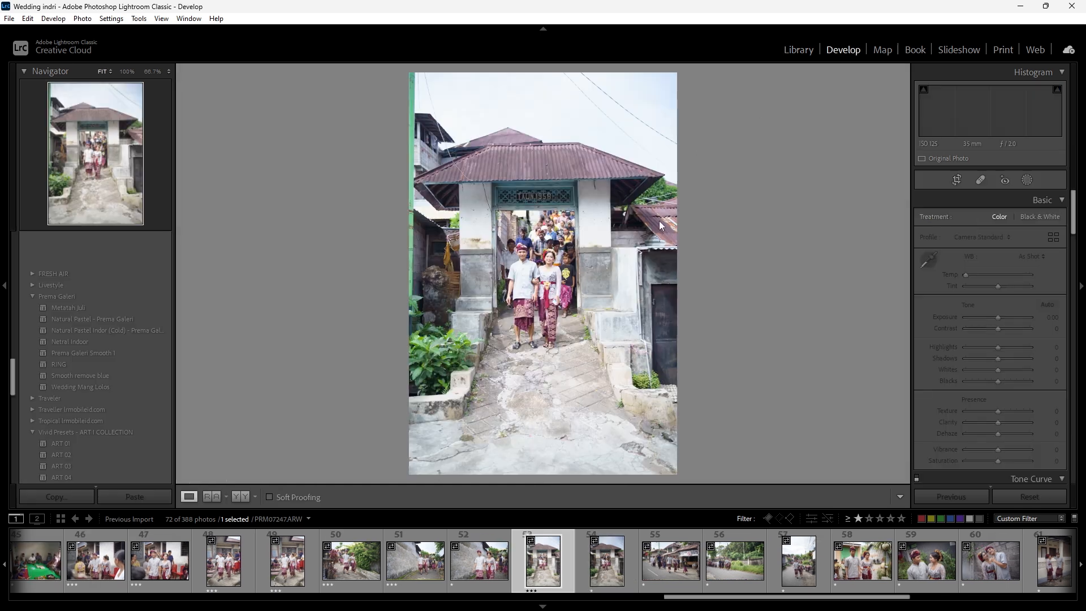
{"action": "left_click", "coordinate": [538, 270]}
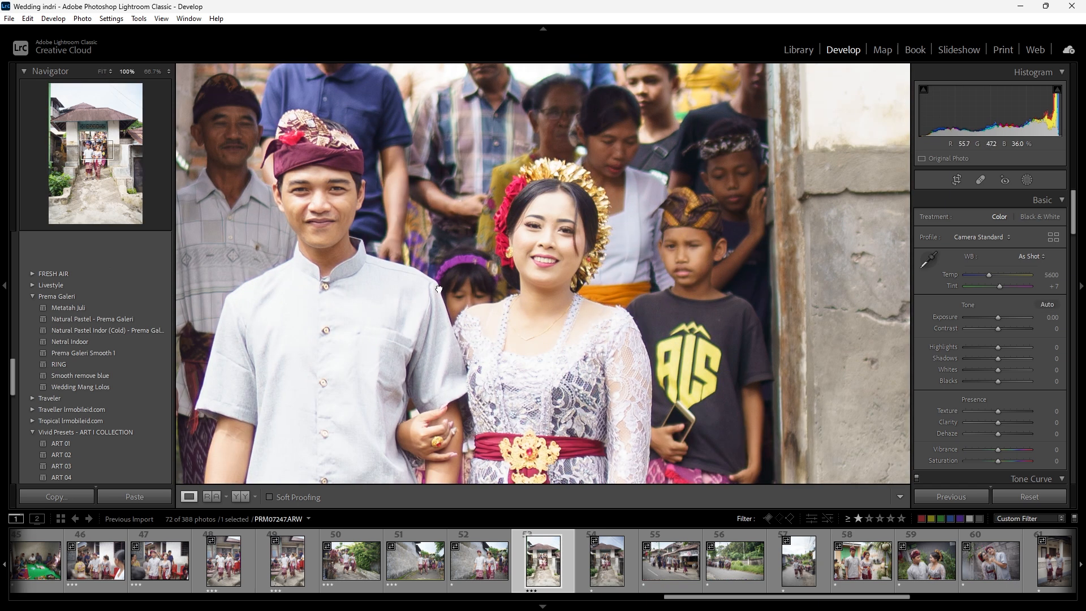
{"action": "left_click_drag", "start_coordinate": [439, 289], "coordinate": [484, 274]}
{"action": "left_click", "coordinate": [571, 275]}
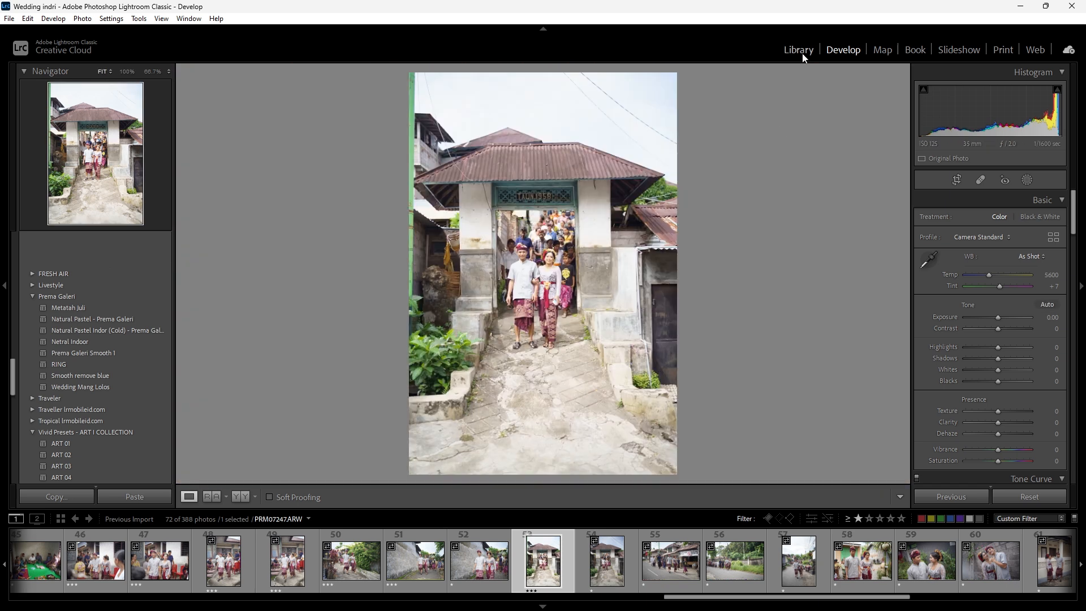
{"action": "left_click", "coordinate": [803, 55]}
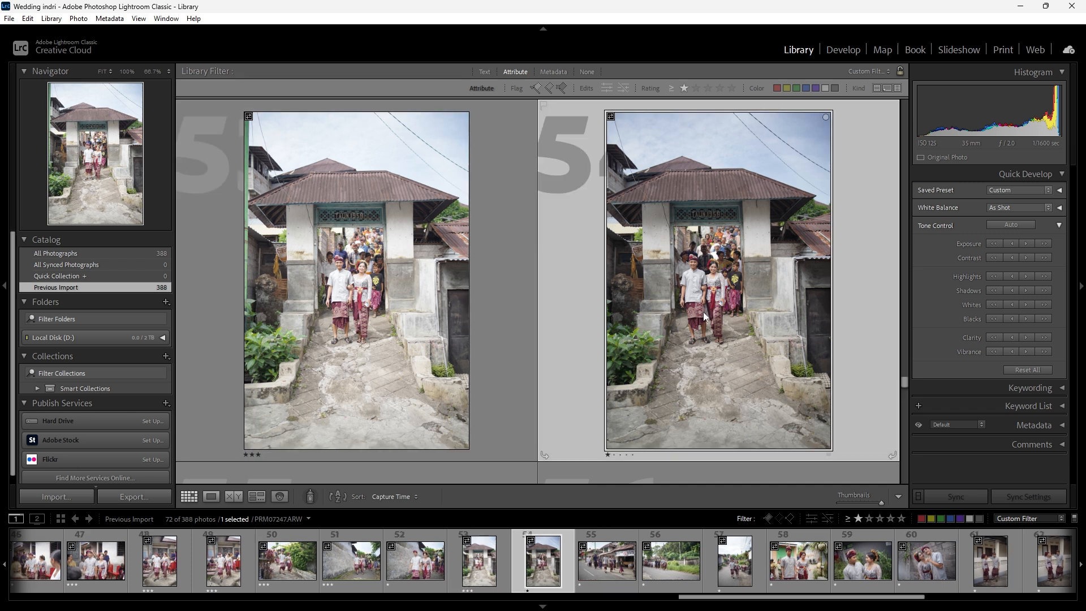
- Look through the shots following the two gate photos and filter the set to three stars and higher
{"action": "scroll", "coordinate": [490, 318], "scroll_direction": "down", "scroll_amount": 2}
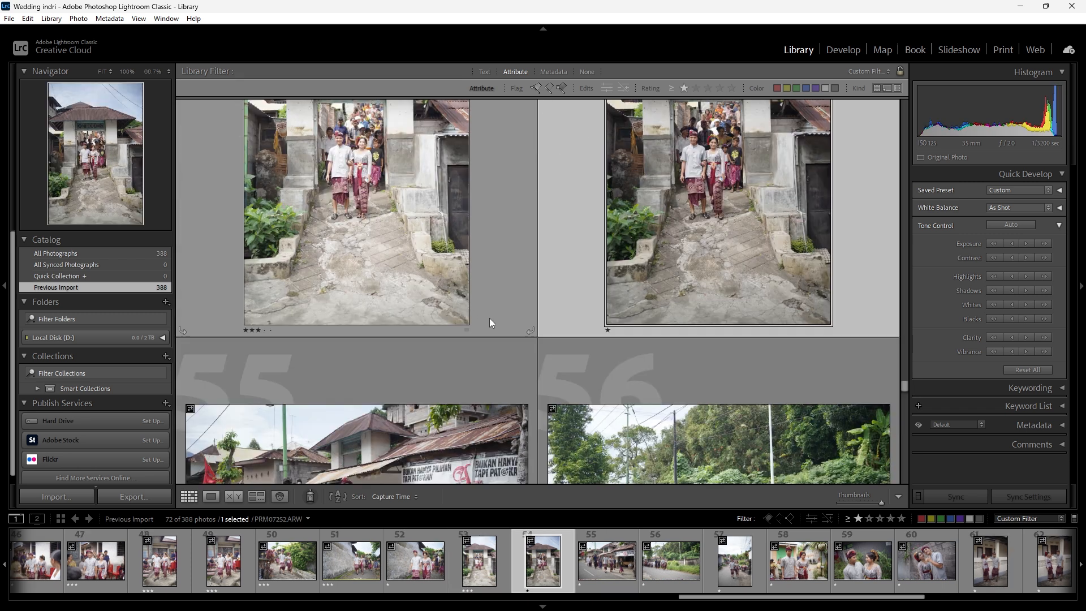
{"action": "scroll", "coordinate": [490, 318], "scroll_direction": "down", "scroll_amount": 2}
{"action": "scroll", "coordinate": [490, 318], "scroll_direction": "up", "scroll_amount": 2}
{"action": "scroll", "coordinate": [622, 334], "scroll_direction": "down", "scroll_amount": 2}
{"action": "scroll", "coordinate": [576, 333], "scroll_direction": "up", "scroll_amount": 2}
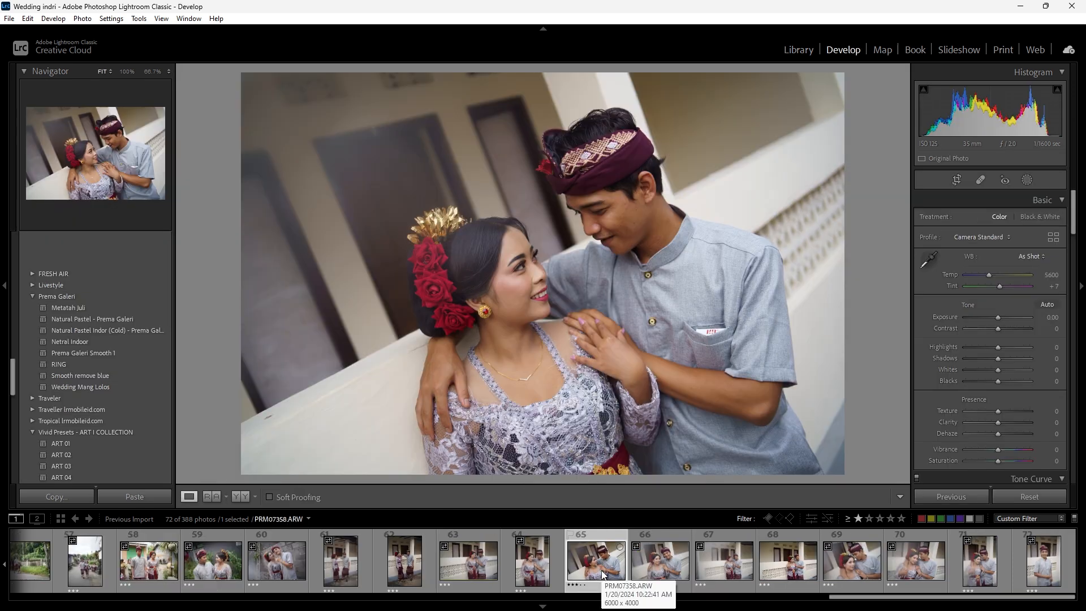
{"action": "left_click", "coordinate": [880, 518]}
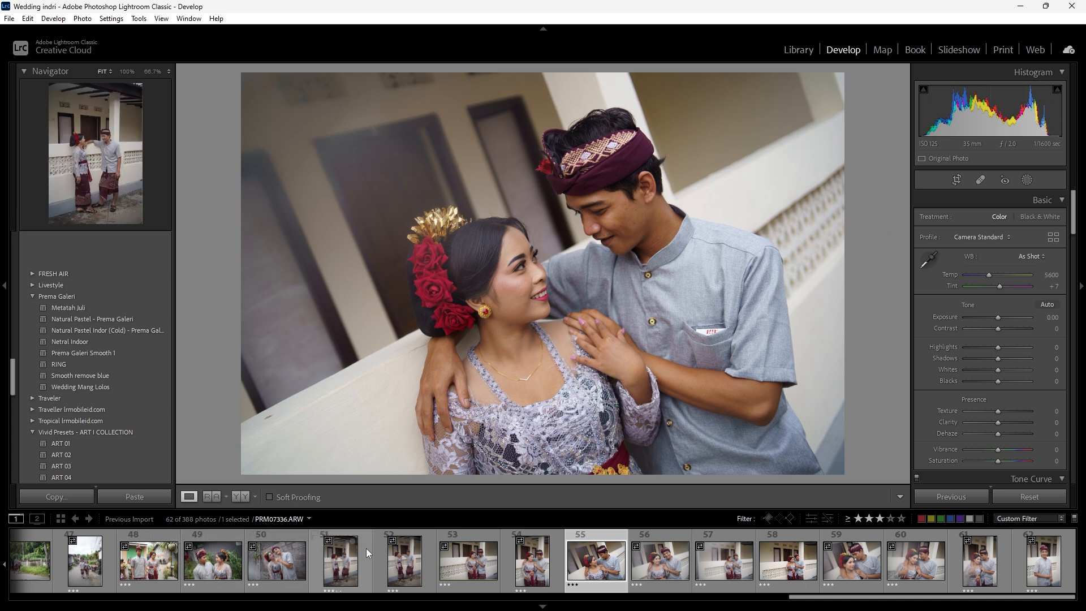
- Clear the rating of the three seated men at the start and take the row of seated women out of the three-star selection
{"action": "left_click_drag", "start_coordinate": [810, 599], "coordinate": [22, 595]}
{"action": "left_click", "coordinate": [54, 566]}
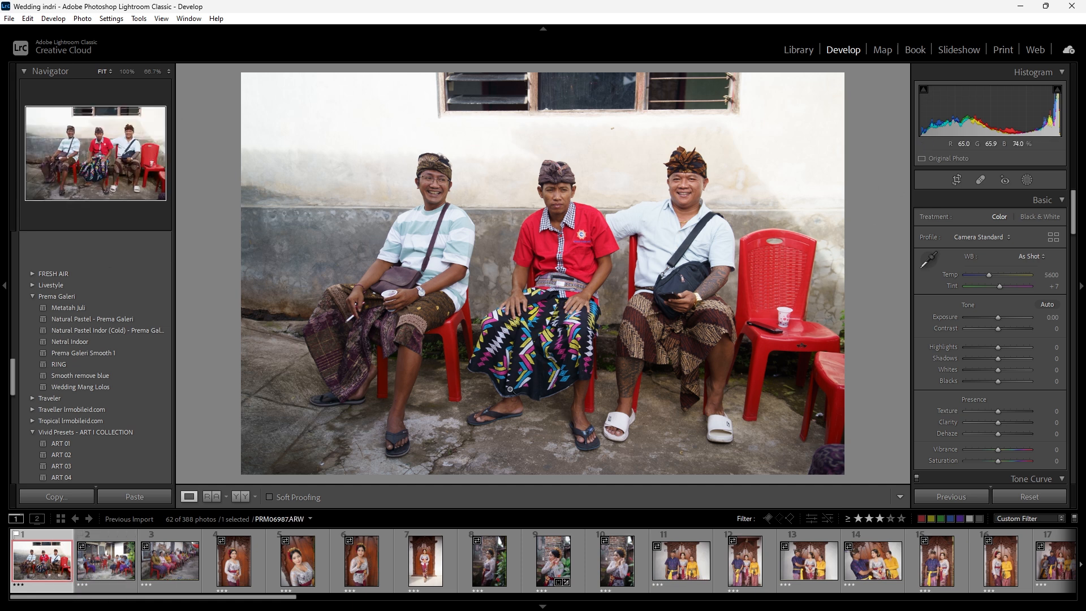
{"action": "key", "text": "0"}
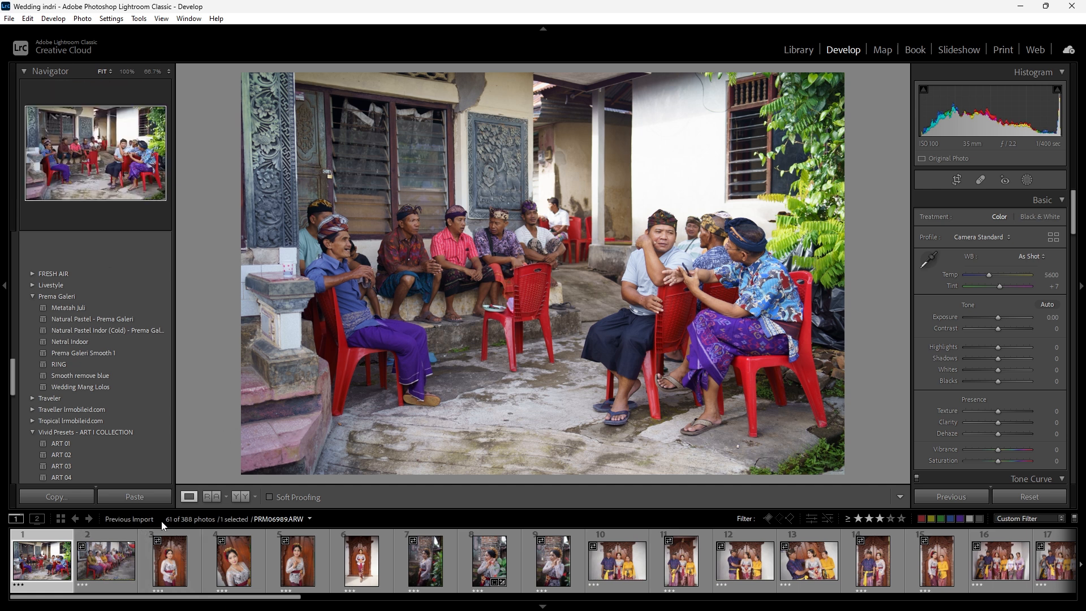
{"action": "left_click", "coordinate": [94, 573]}
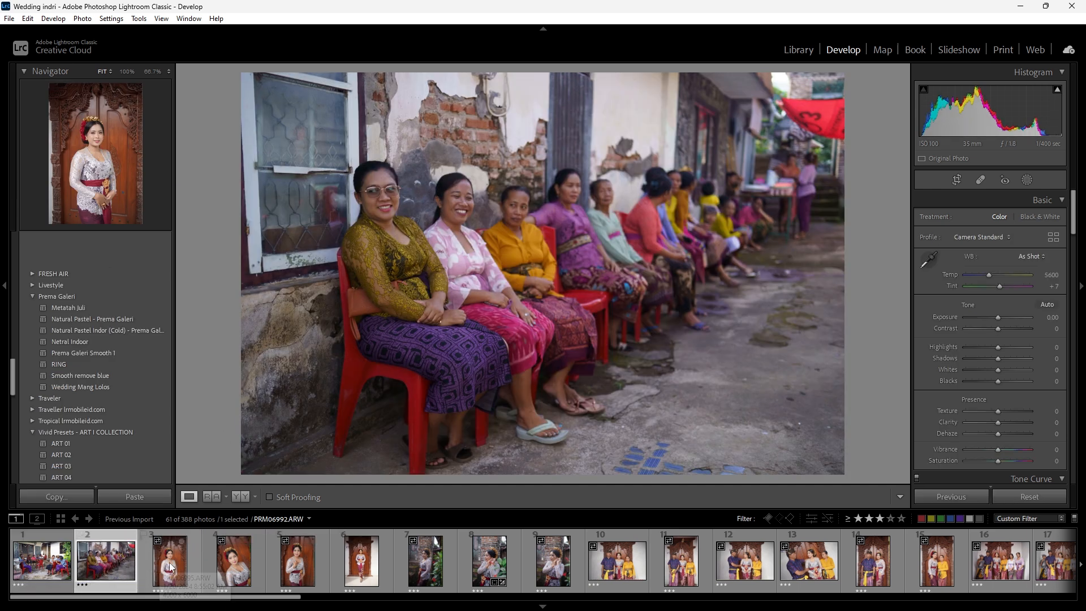
{"action": "scroll", "coordinate": [297, 560], "scroll_direction": "down", "scroll_amount": 4}
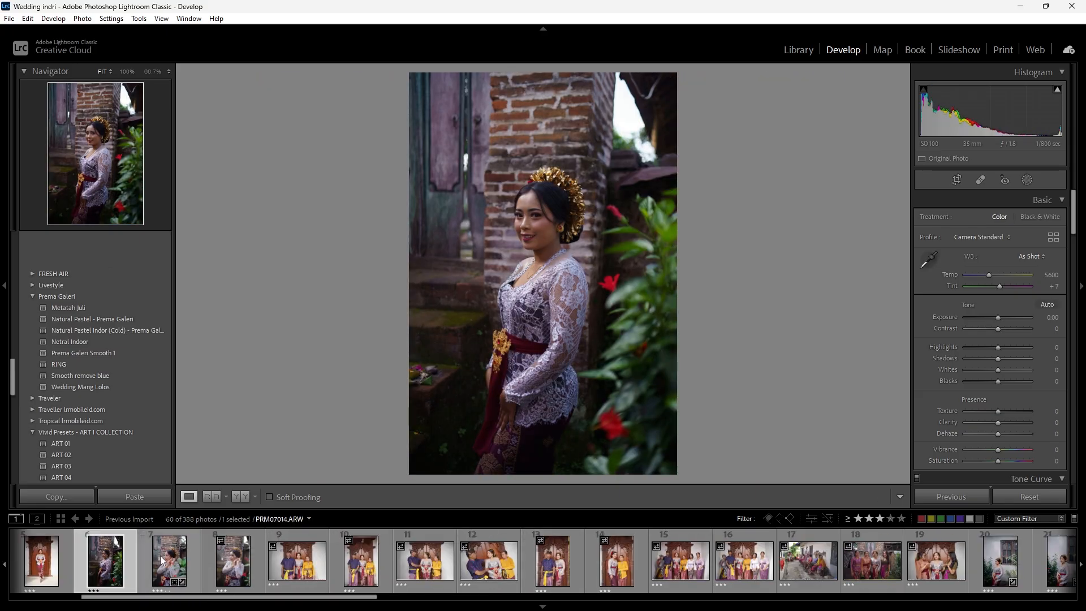
{"action": "left_click", "coordinate": [489, 561]}
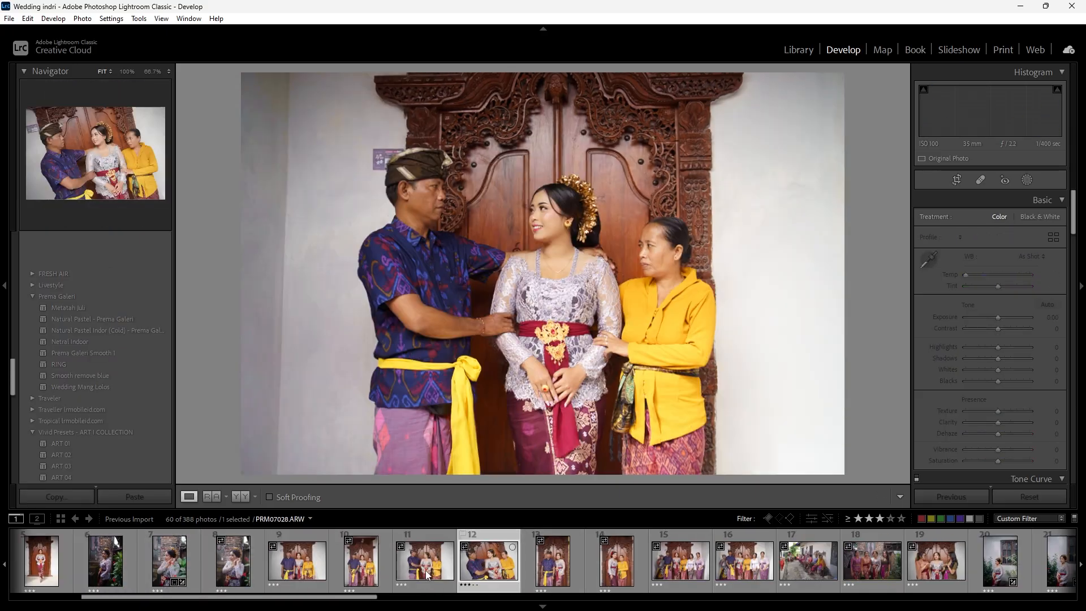
- Lower the weaker family and courtyard crowd shots in the three-star selection to 1 star
{"action": "left_click", "coordinate": [732, 573]}
{"action": "left_click", "coordinate": [798, 566]}
{"action": "scroll", "coordinate": [542, 564], "scroll_direction": "down", "scroll_amount": 5}
{"action": "left_click", "coordinate": [541, 564]}
{"action": "key", "text": "1"}
{"action": "scroll", "coordinate": [541, 564], "scroll_direction": "down", "scroll_amount": 4}
{"action": "left_click", "coordinate": [412, 576]}
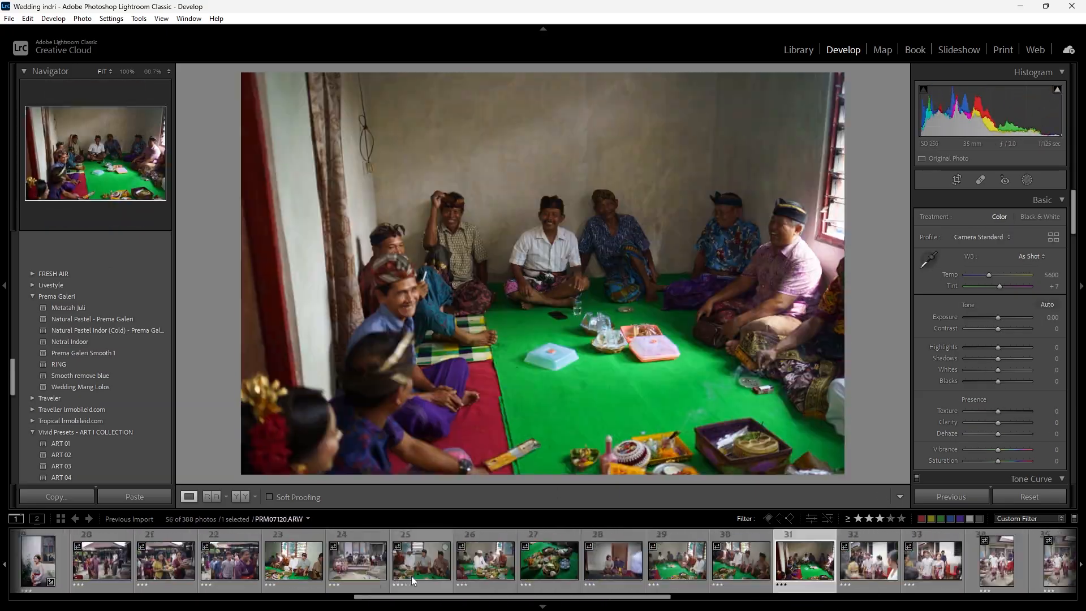
- Lower the redundant shots among the green-carpet ceremony and walking-couple photos to 1 star
{"action": "scroll", "coordinate": [508, 565], "scroll_direction": "down", "scroll_amount": 5}
{"action": "left_click", "coordinate": [508, 565]}
{"action": "key", "text": "1"}
{"action": "left_click", "coordinate": [220, 566]}
{"action": "key", "text": "1"}
{"action": "left_click", "coordinate": [543, 566]}
{"action": "key", "text": "1"}
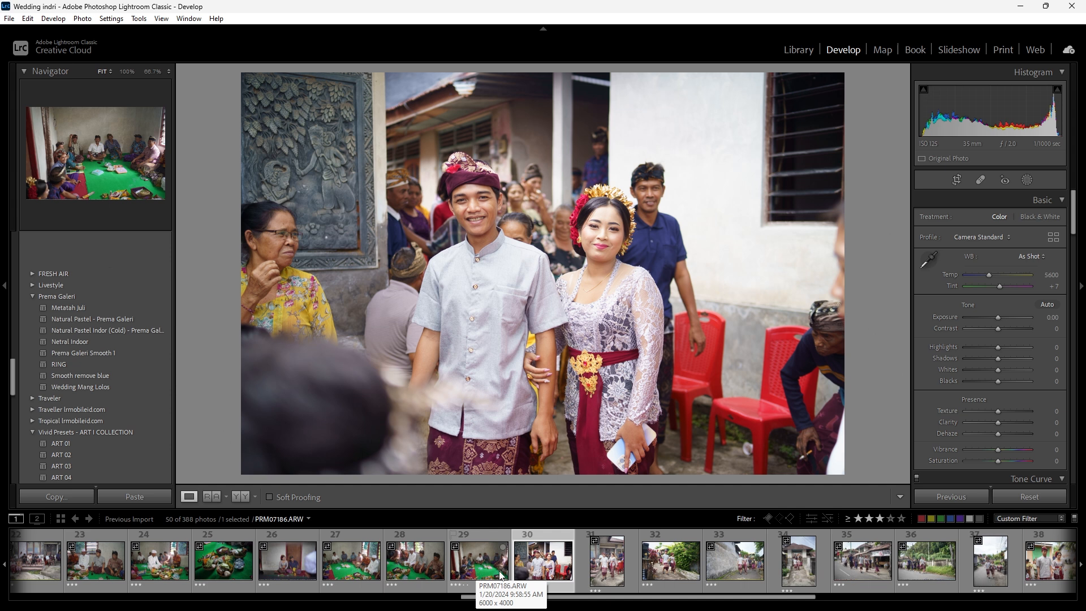
- Return to the Library grid and select the first three-star photo, the men talking on red chairs
{"action": "left_click", "coordinate": [796, 51]}
{"action": "scroll", "coordinate": [554, 307], "scroll_direction": "up", "scroll_amount": 5}
{"action": "left_click_drag", "start_coordinate": [904, 296], "coordinate": [903, 106]}
{"action": "left_click", "coordinate": [358, 247]}
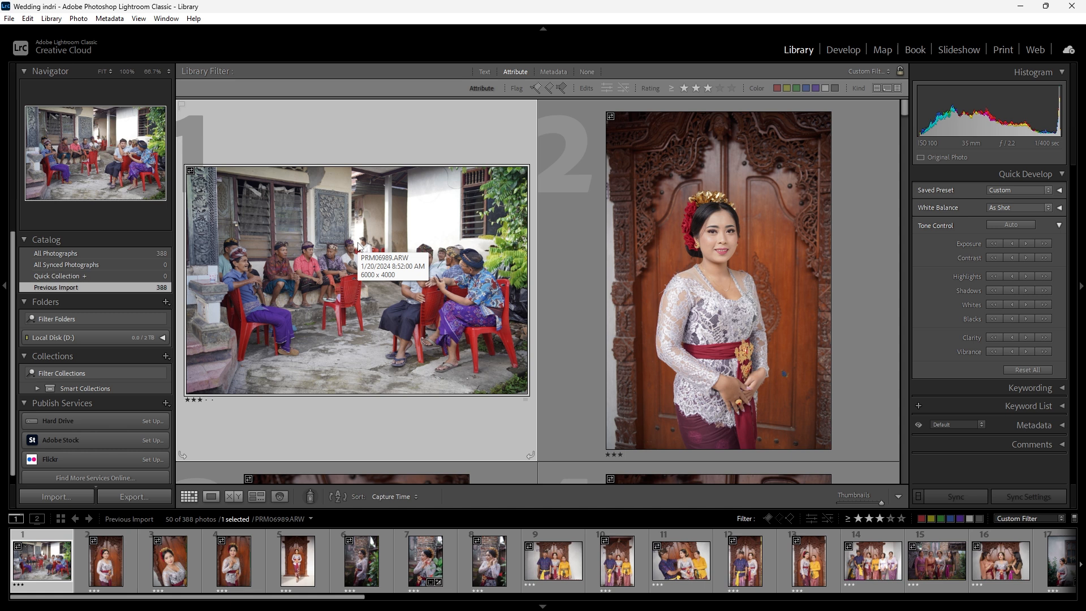
- Copy the develop settings of edited photo 7, the bride by the brick pillar, without effects, spot removal, transform, crop and masking
{"action": "left_click", "coordinate": [429, 561]}
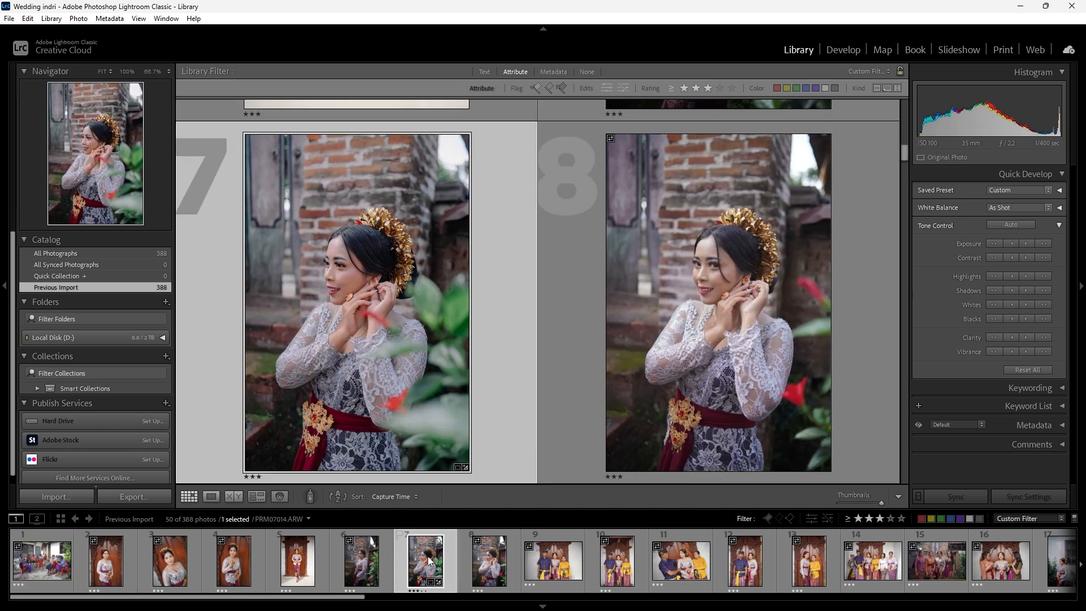
{"action": "left_click", "coordinate": [843, 49]}
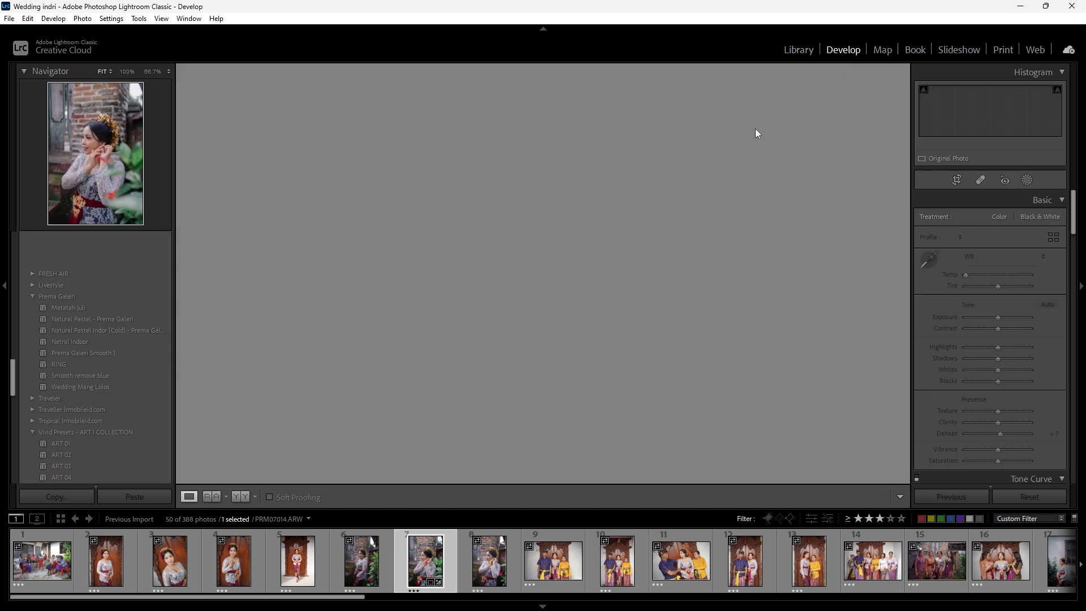
{"action": "left_click", "coordinate": [79, 497]}
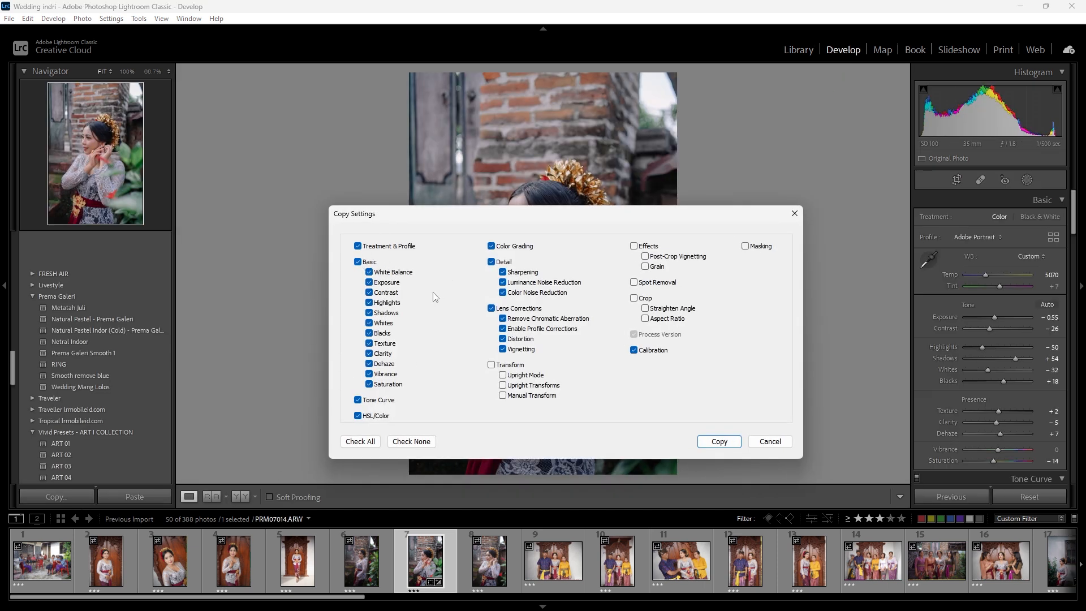
{"action": "left_click", "coordinate": [725, 441]}
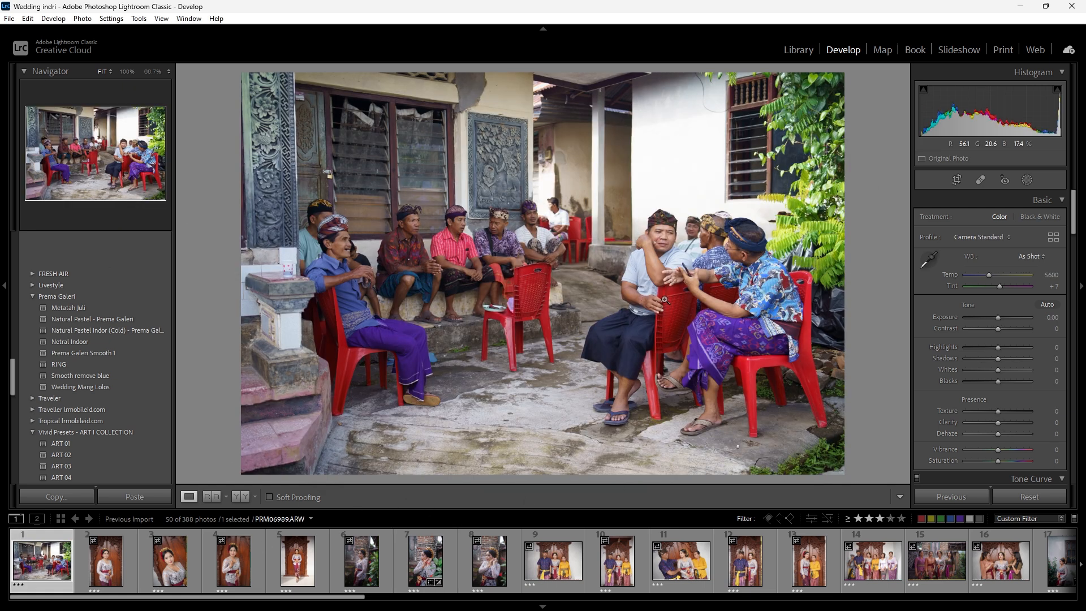
- Paste the copied settings onto photo 1 of the men on red chairs and lower its exposure to -0.95
{"action": "left_click", "coordinate": [134, 496]}
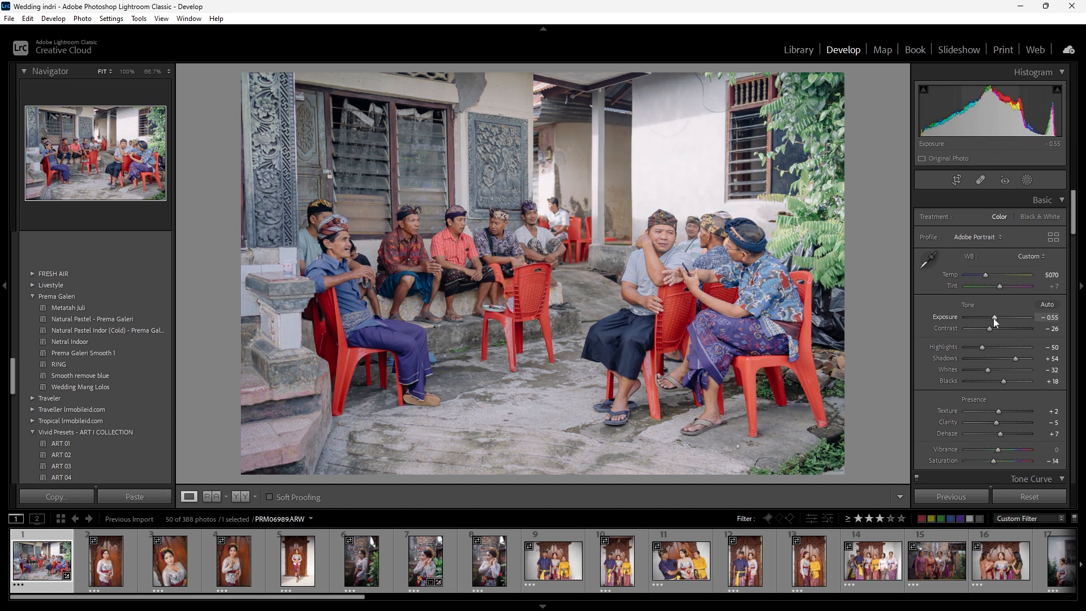
{"action": "key", "text": "Down"}
{"action": "key", "text": "Down"}
{"action": "key", "text": "Down"}
{"action": "key", "text": "Down"}
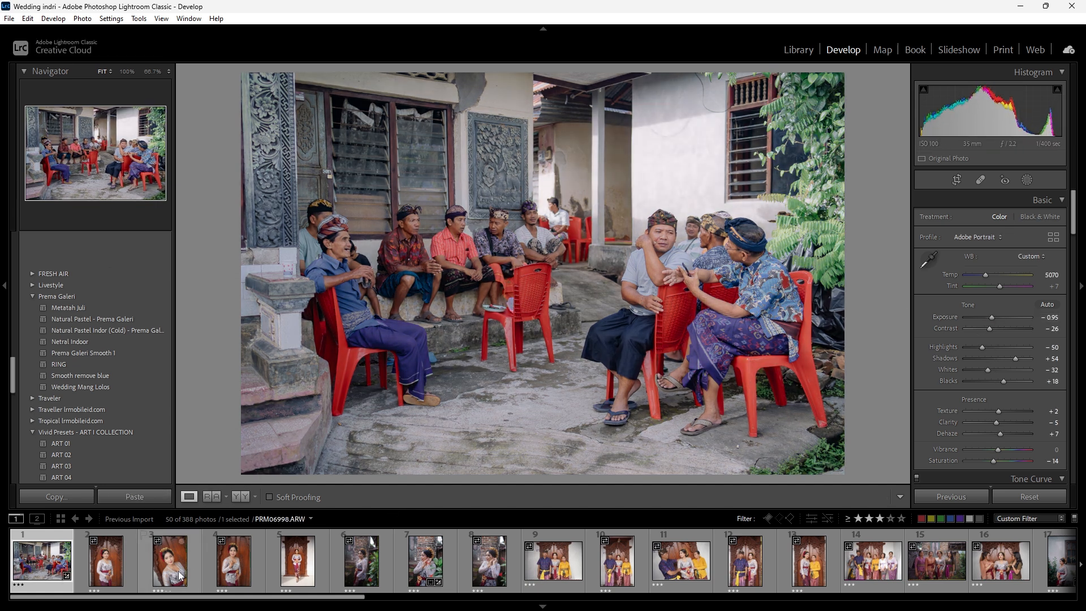
- Paste the copied settings onto photo 2 of the bride, set its exposure to -0.85 and check her face up close
{"action": "left_click", "coordinate": [116, 566]}
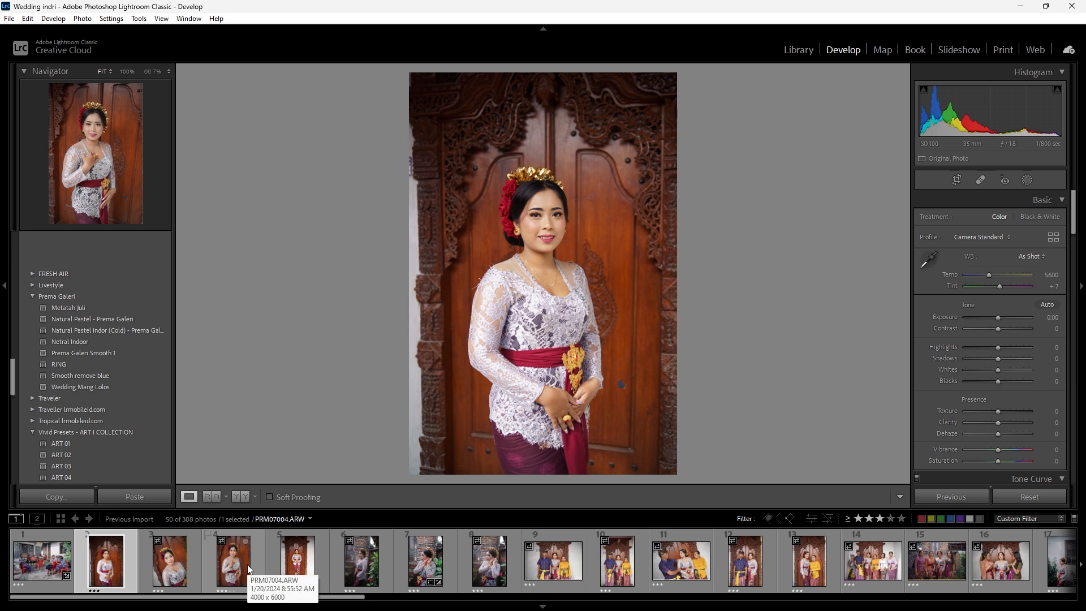
{"action": "left_click", "coordinate": [142, 494]}
{"action": "left_click_drag", "start_coordinate": [994, 318], "coordinate": [991, 319]}
{"action": "left_click", "coordinate": [535, 231]}
{"action": "left_click_drag", "start_coordinate": [601, 246], "coordinate": [493, 270]}
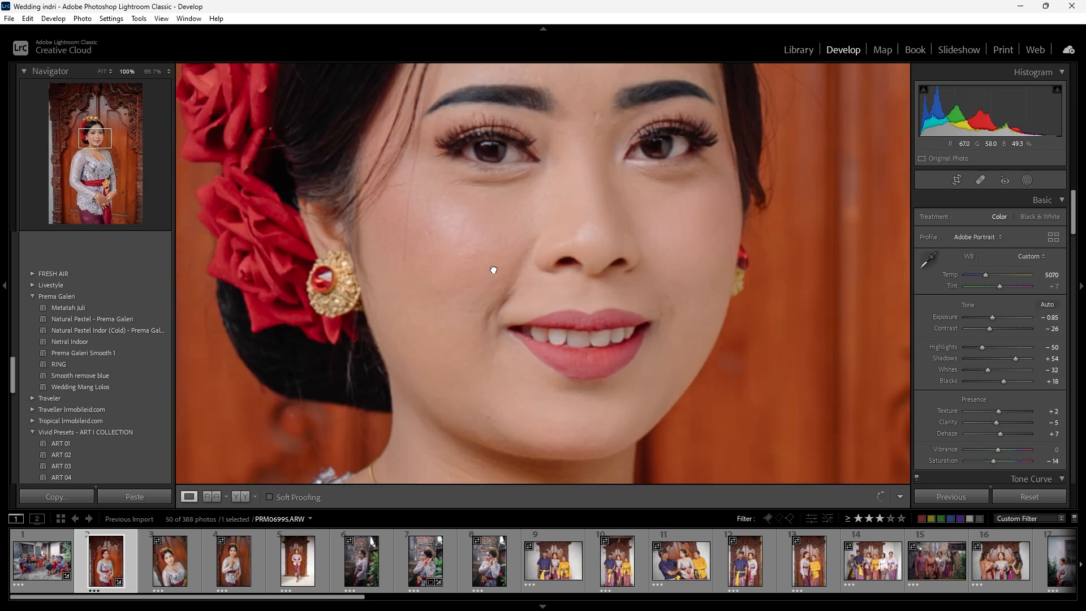
{"action": "left_click", "coordinate": [554, 260]}
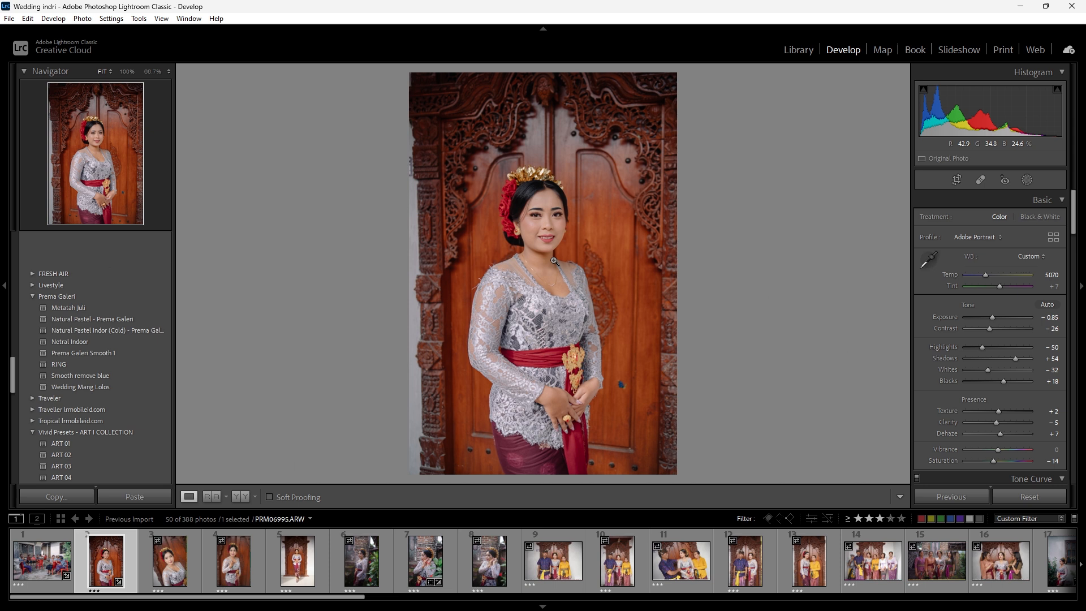
- Crop photo 2 slightly tighter around the bride, trimming the pale wall edge and keeping the original aspect ratio
{"action": "key", "text": "r"}
{"action": "left_click_drag", "start_coordinate": [414, 271], "coordinate": [418, 271]}
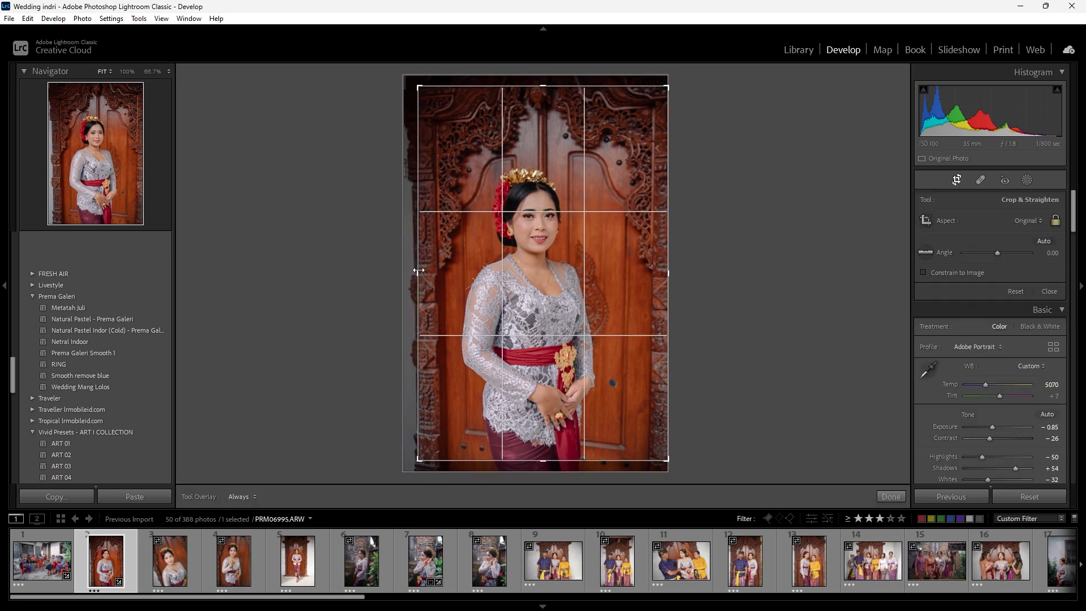
{"action": "key", "text": "Return"}
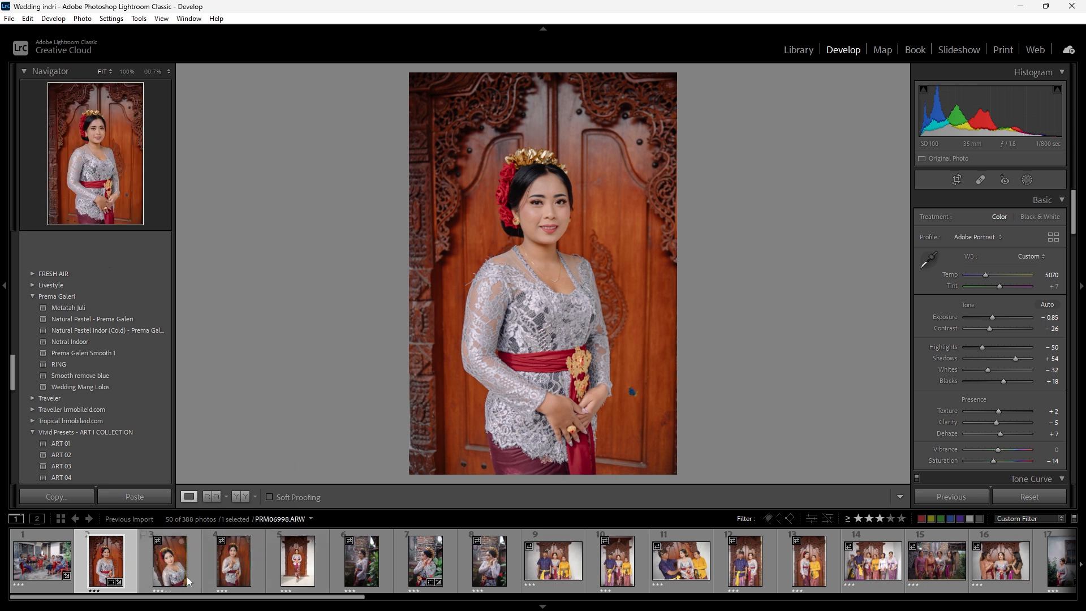
- Synchronize photo 2's develop settings to photos 3, 4 and 5, leaving out effects, spot removal, transform, crop and masking
{"action": "left_click", "coordinate": [304, 575], "text": "shift"}
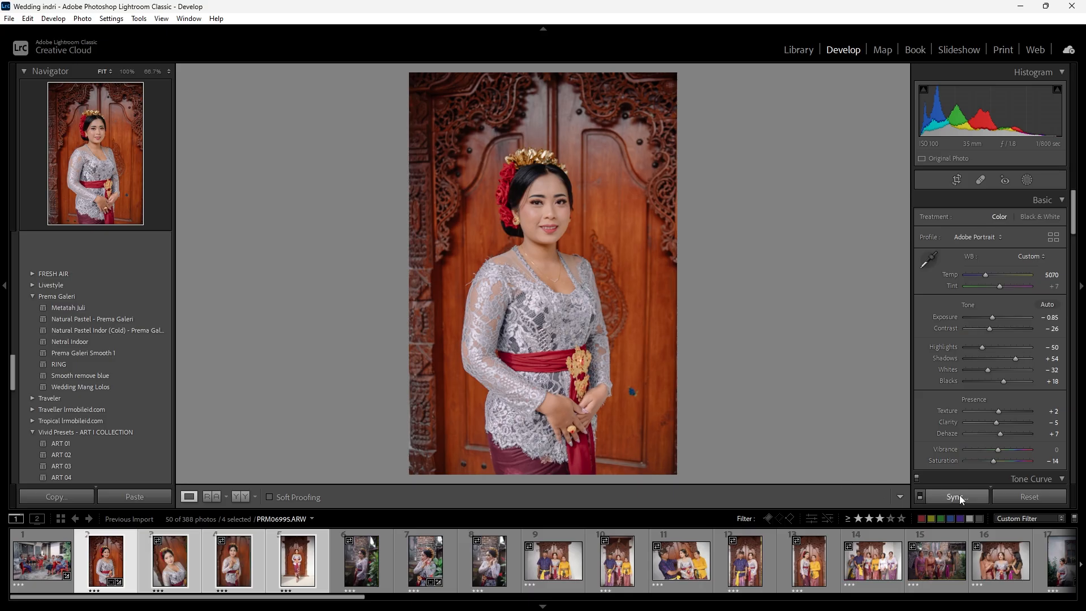
{"action": "left_click", "coordinate": [959, 497]}
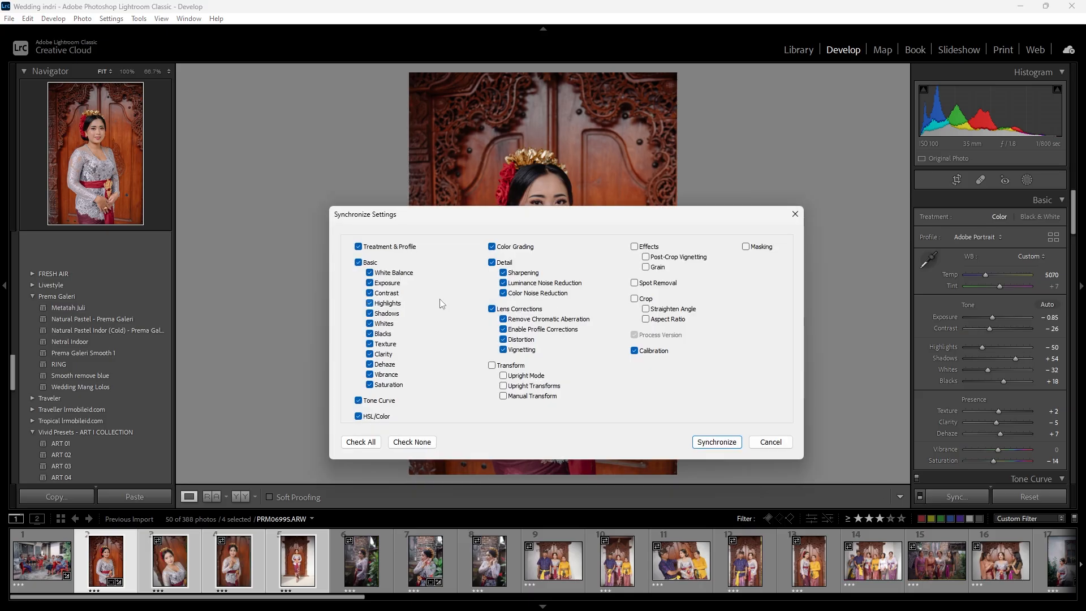
{"action": "left_click_drag", "start_coordinate": [418, 213], "coordinate": [418, 206]}
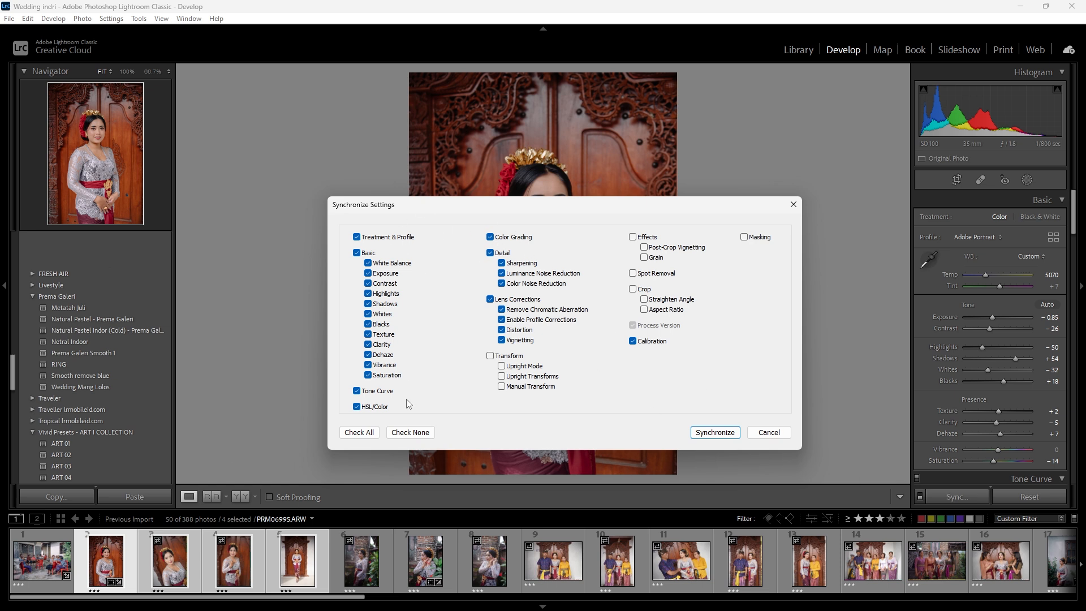
{"action": "left_click", "coordinate": [724, 432]}
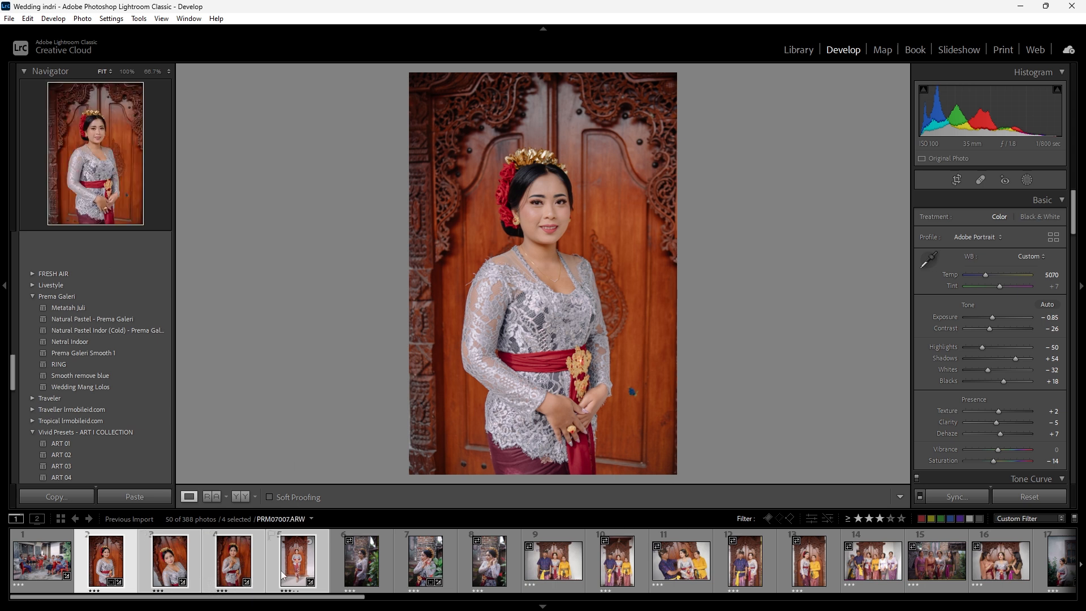
- Review the synchronized bride photos 2 to 5 and set photo 4's exposure to -0.55
{"action": "left_click", "coordinate": [127, 565]}
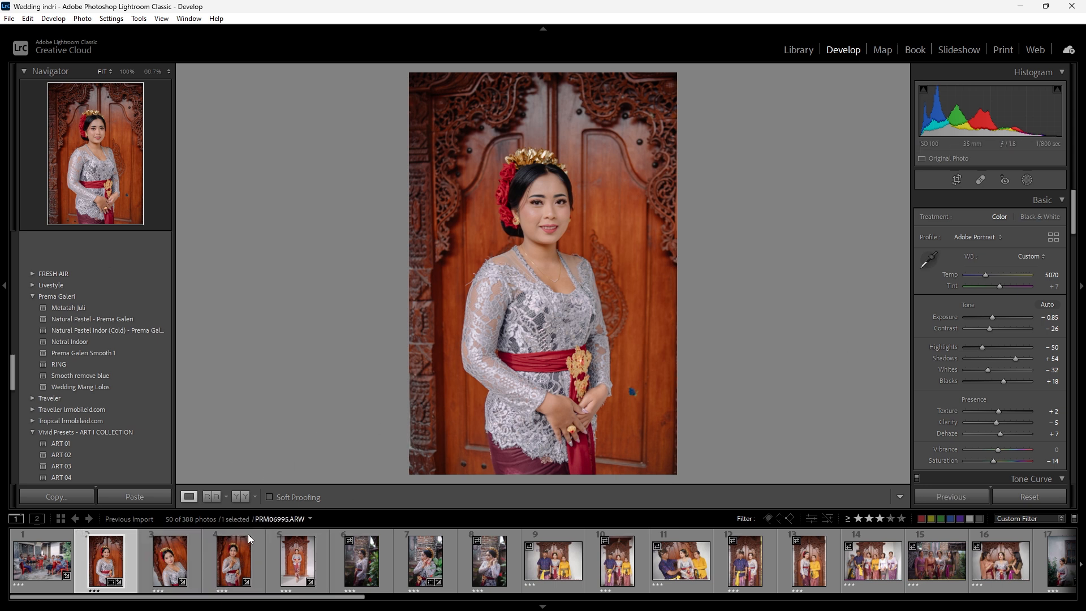
{"action": "left_click", "coordinate": [166, 564]}
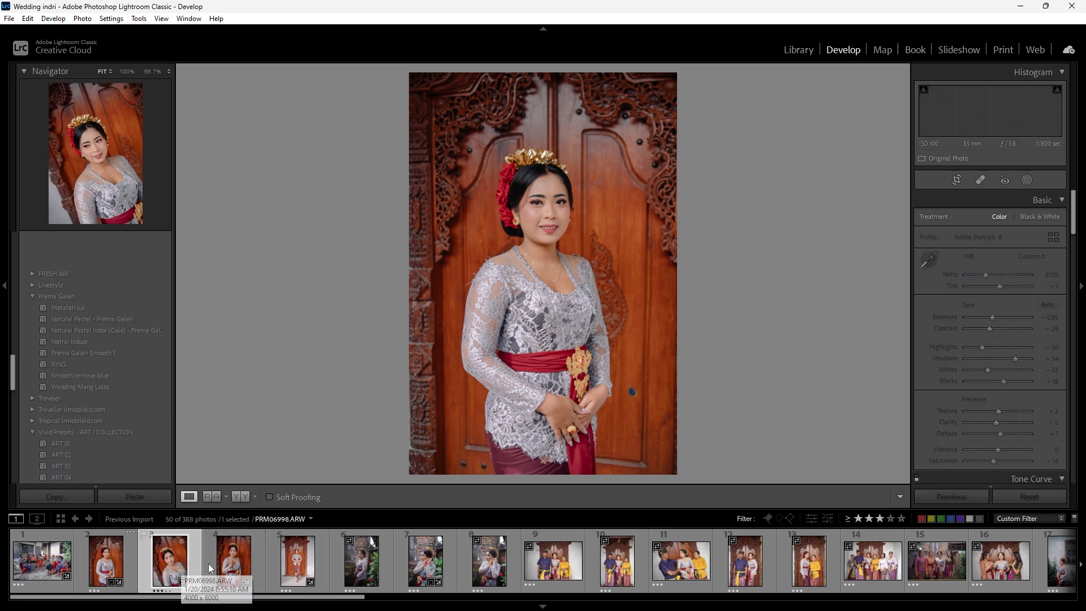
{"action": "left_click", "coordinate": [242, 562]}
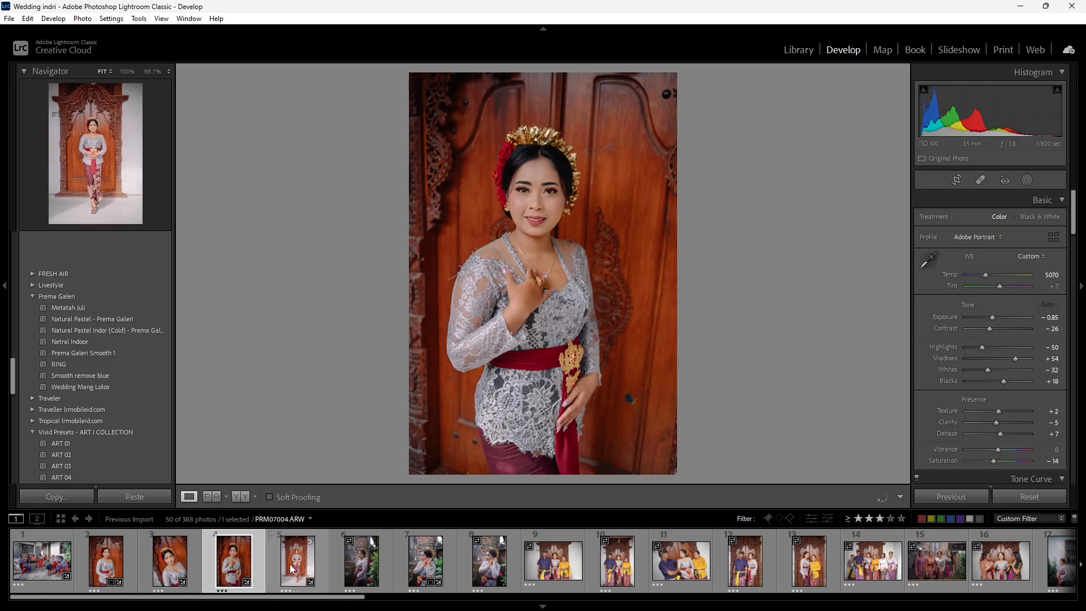
{"action": "left_click", "coordinate": [289, 564]}
{"action": "left_click", "coordinate": [250, 559]}
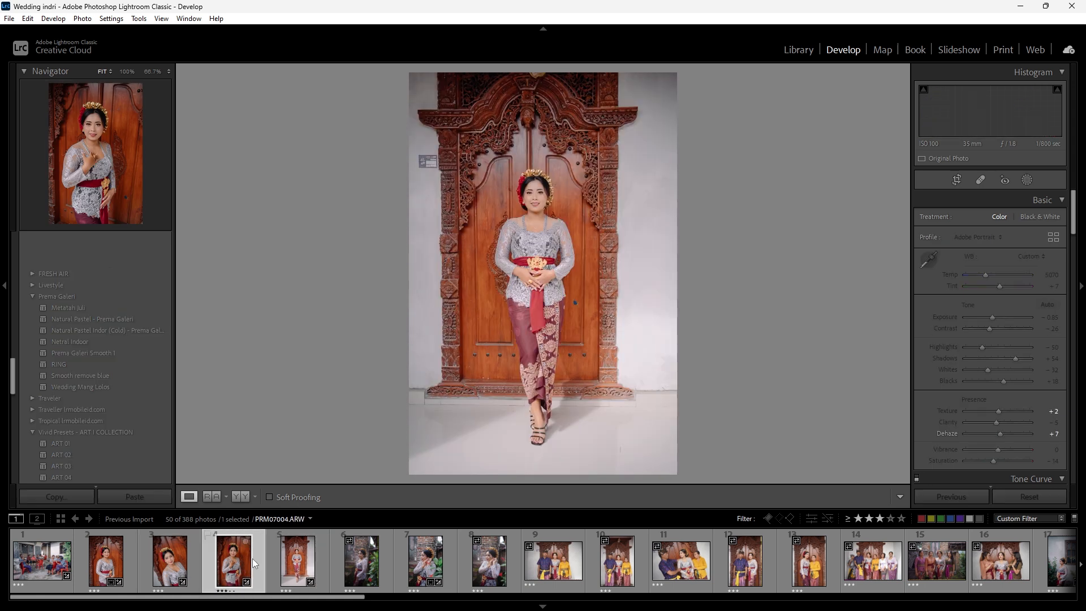
{"action": "left_click_drag", "start_coordinate": [992, 317], "coordinate": [994, 318]}
- Set the exposure of photo 5, the full-length bride portrait, to -1.25 and crop it tighter at the original aspect ratio
{"action": "left_click", "coordinate": [297, 560]}
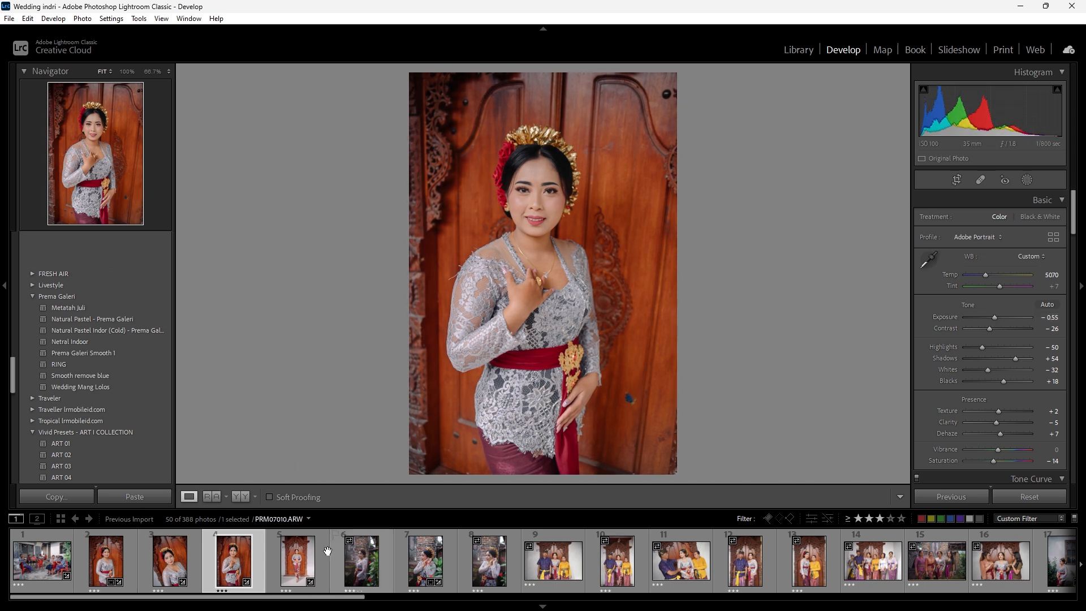
{"action": "left_click_drag", "start_coordinate": [994, 314], "coordinate": [991, 314]}
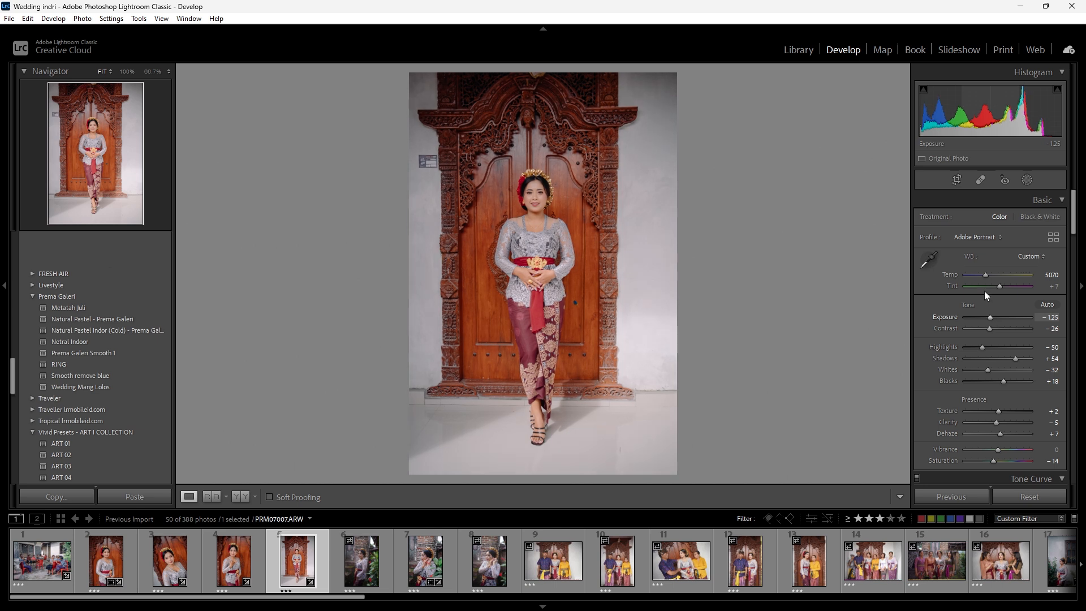
{"action": "left_click", "coordinate": [956, 180]}
{"action": "left_click_drag", "start_coordinate": [676, 266], "coordinate": [655, 277]}
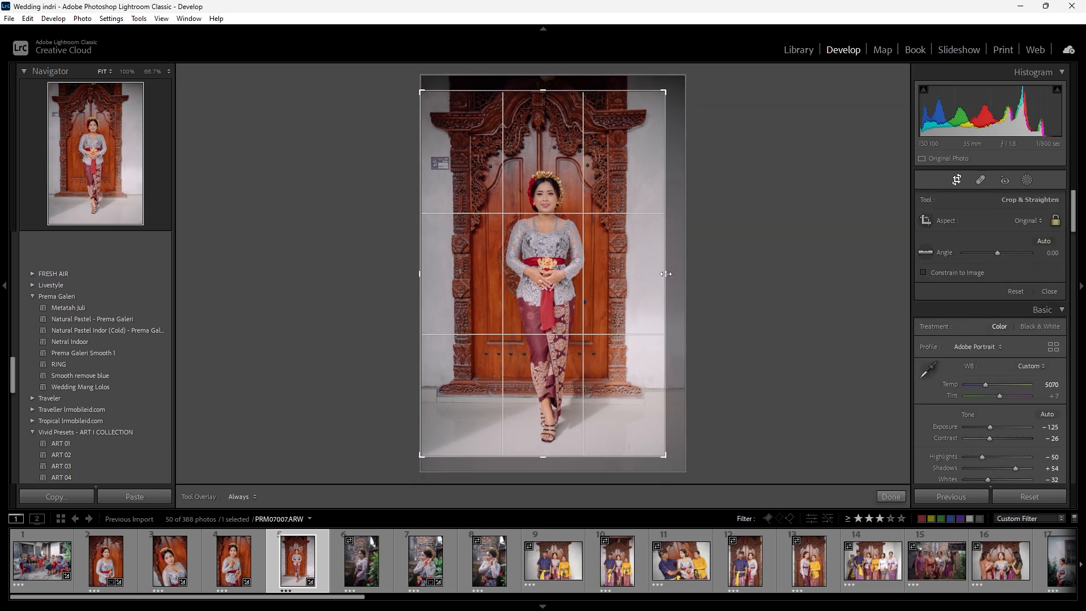
{"action": "left_click_drag", "start_coordinate": [754, 300], "coordinate": [758, 299]}
{"action": "key", "text": "Return"}
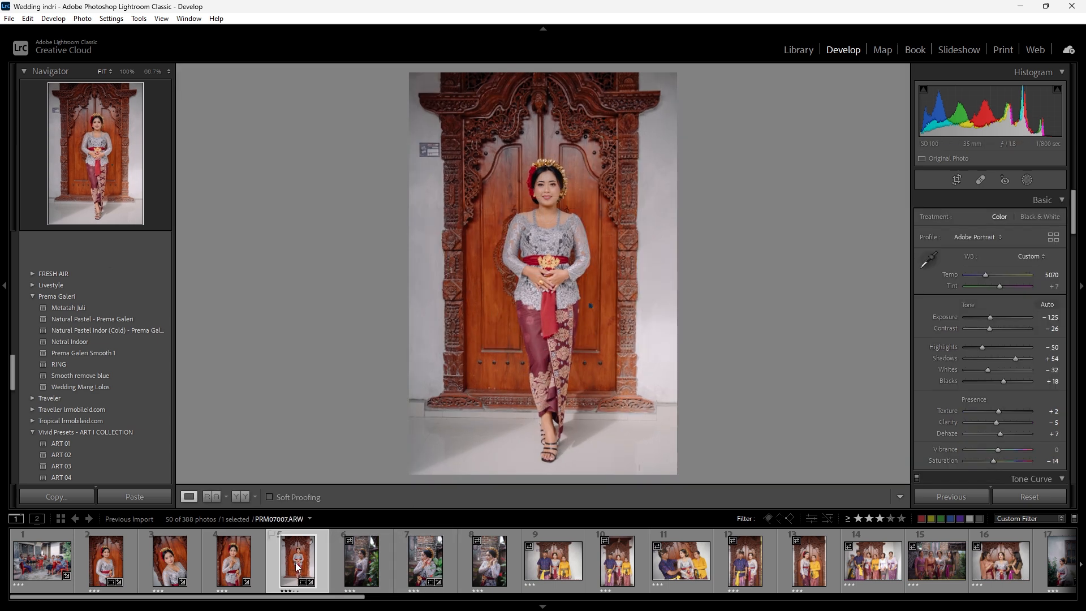
- Copy photo 5's develop settings and paste them onto photos 6, 7 and 8 of the bride by the brick pillar
{"action": "left_click", "coordinate": [88, 498]}
{"action": "left_click", "coordinate": [708, 436]}
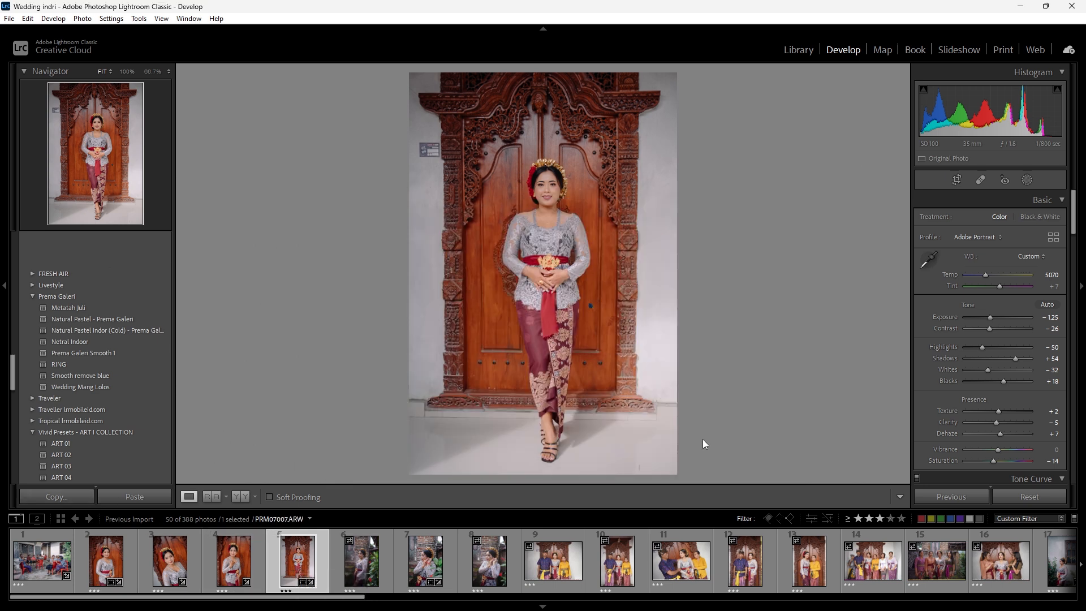
{"action": "left_click", "coordinate": [367, 567]}
{"action": "left_click", "coordinate": [489, 565], "text": "shift"}
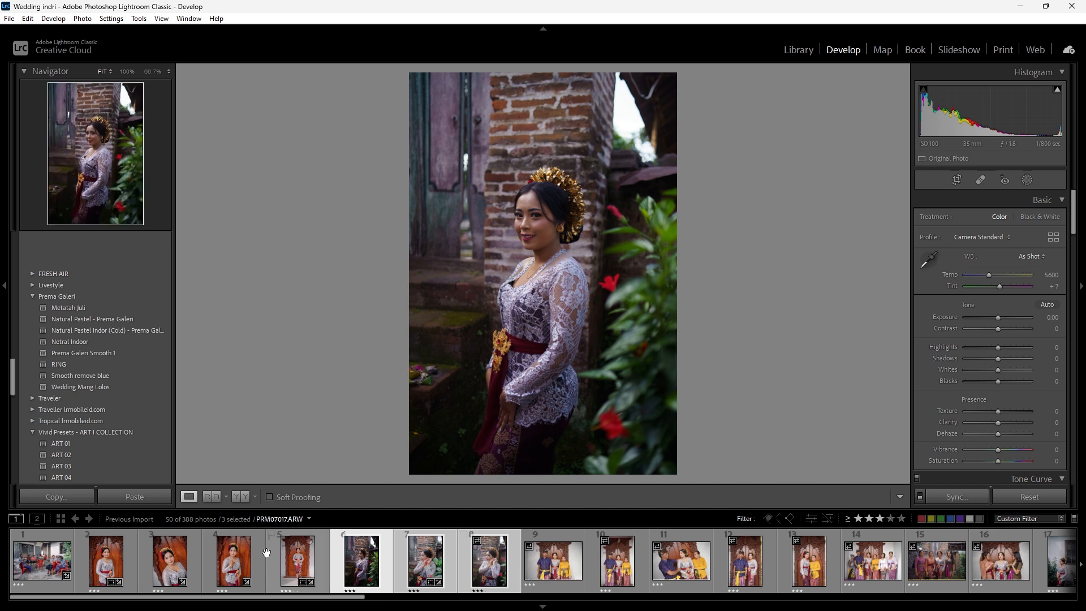
{"action": "right_click", "coordinate": [419, 559]}
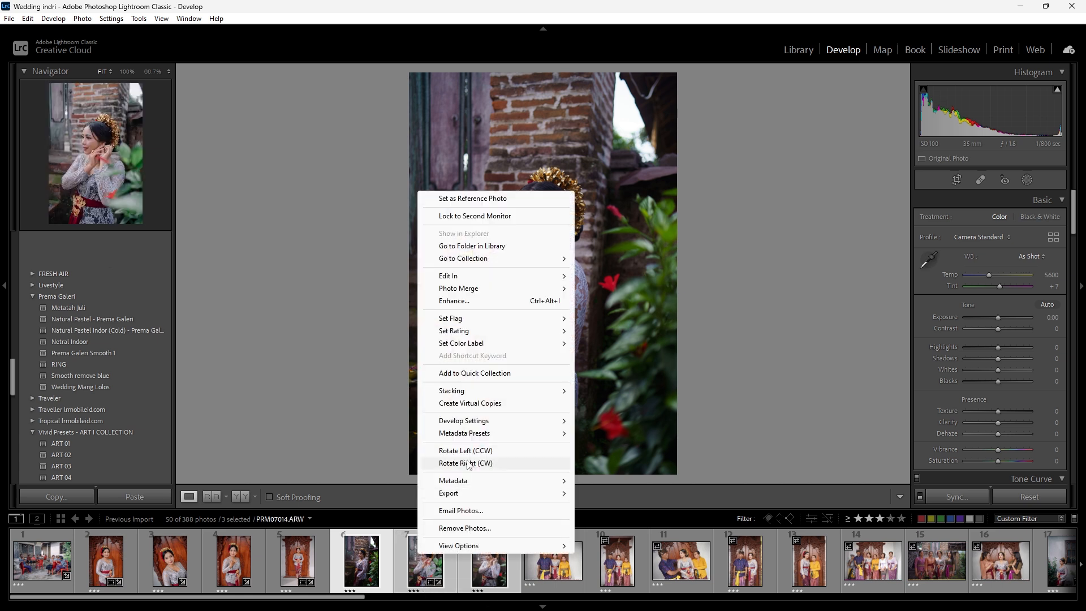
{"action": "mouse_move", "coordinate": [474, 424]}
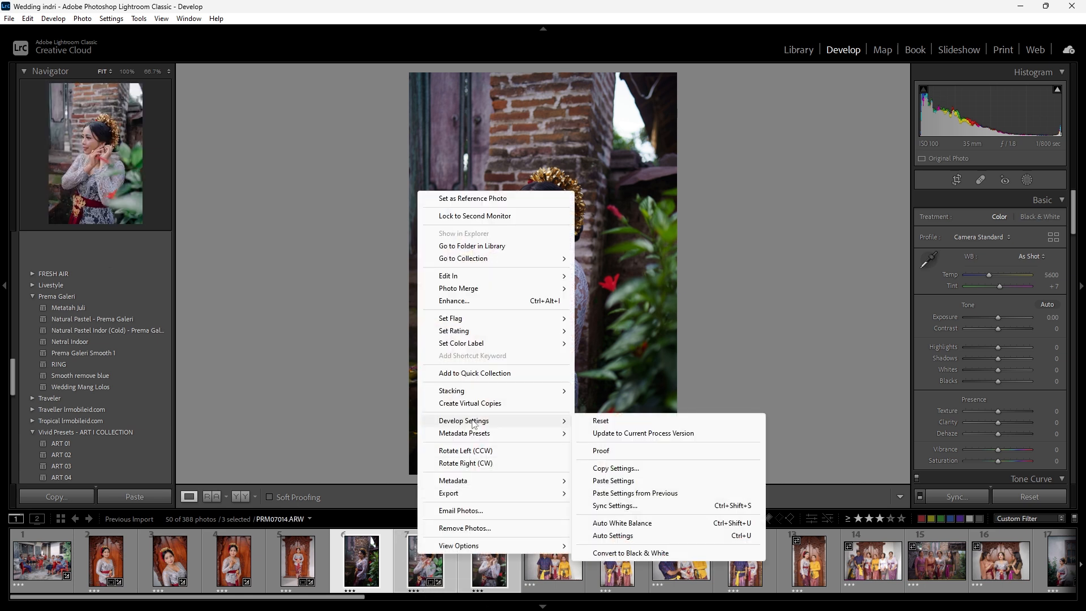
{"action": "left_click", "coordinate": [626, 481]}
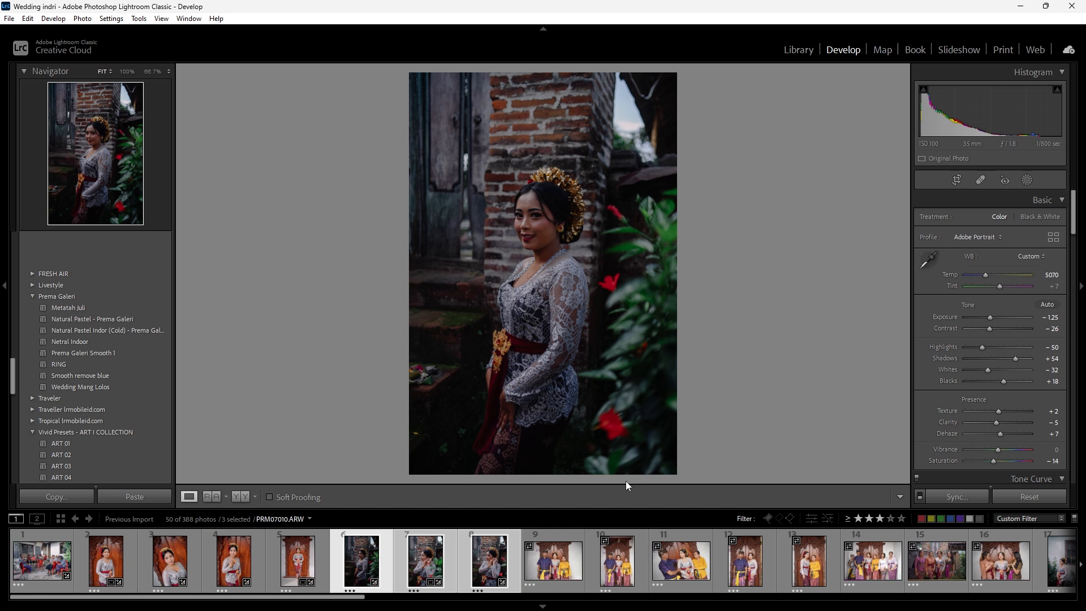
- Raise the exposure of photo 6 alone to +0.01
{"action": "left_click", "coordinate": [463, 553]}
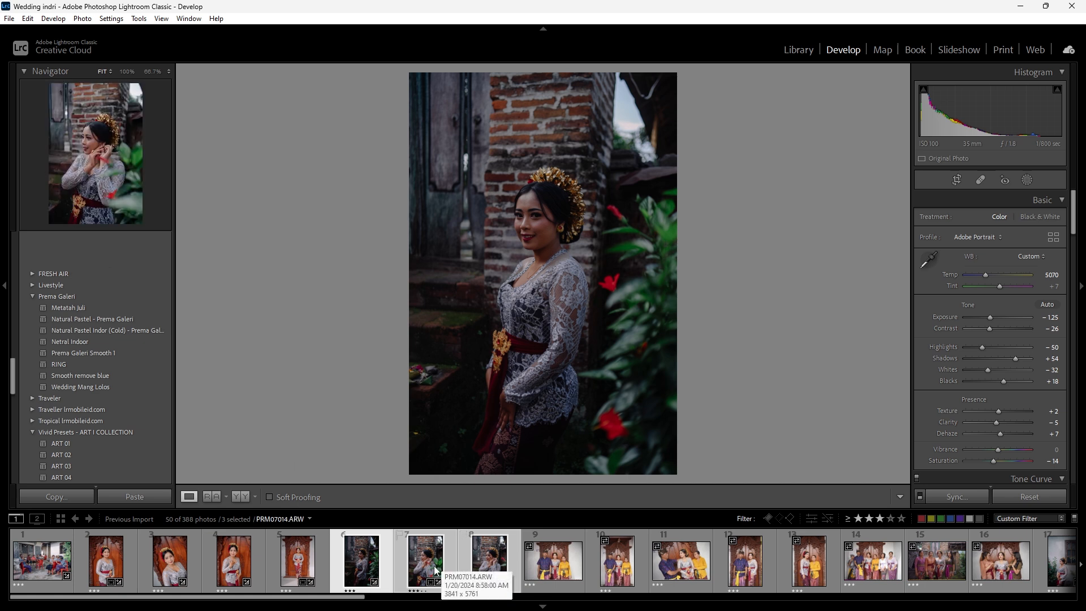
{"action": "left_click", "coordinate": [390, 567]}
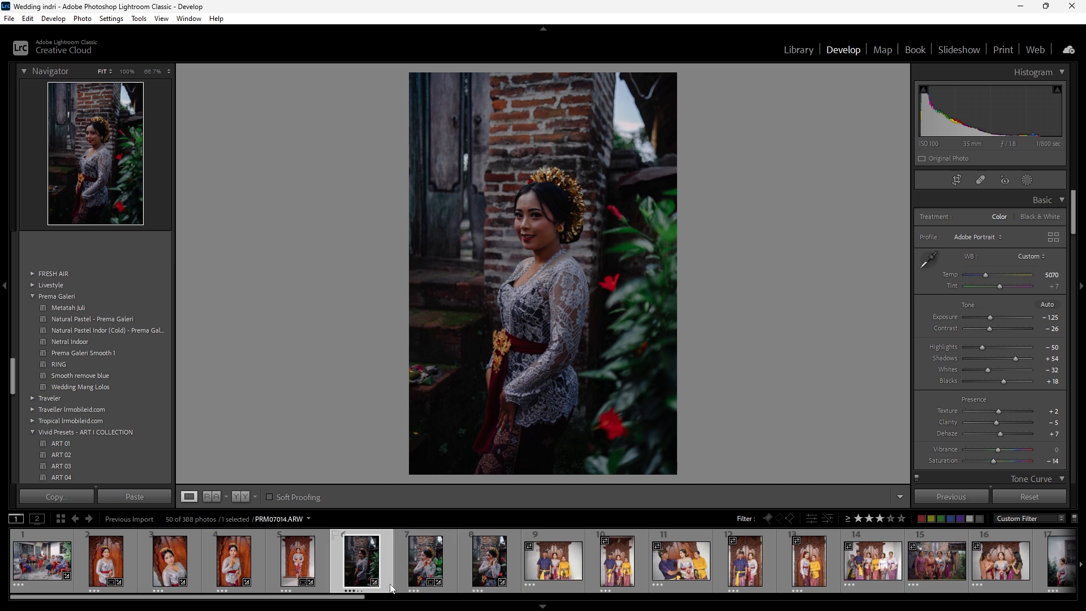
{"action": "left_click", "coordinate": [996, 318]}
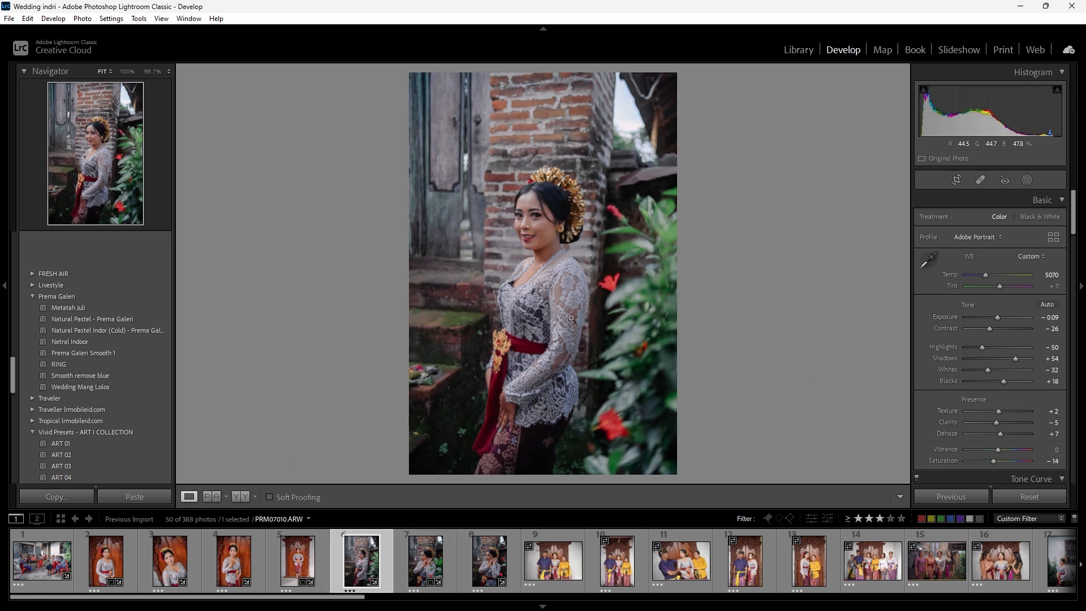
{"action": "left_click_drag", "start_coordinate": [997, 318], "coordinate": [998, 318]}
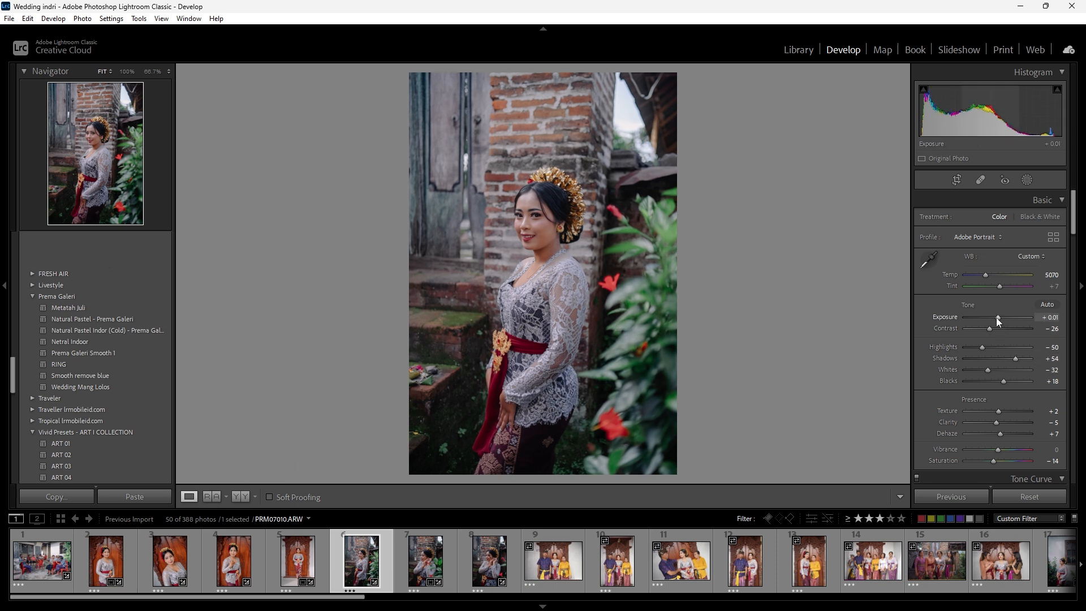
- Synchronize photo 6's develop settings to photos 7 and 8, leaving out effects, spot removal, transform, crop and masking
{"action": "left_click", "coordinate": [472, 577], "text": "shift"}
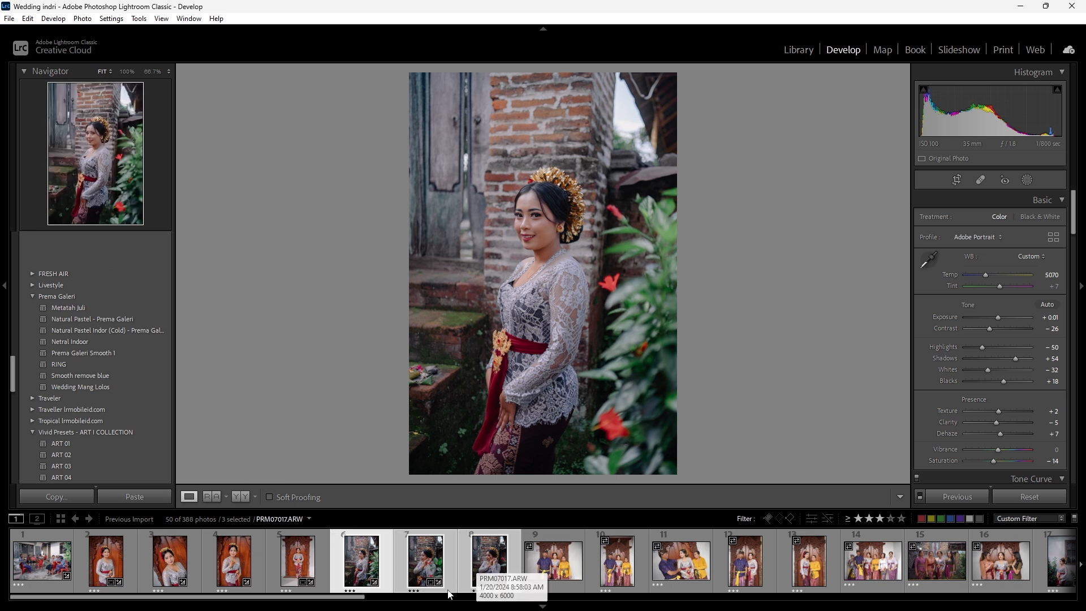
{"action": "left_click", "coordinate": [355, 563]}
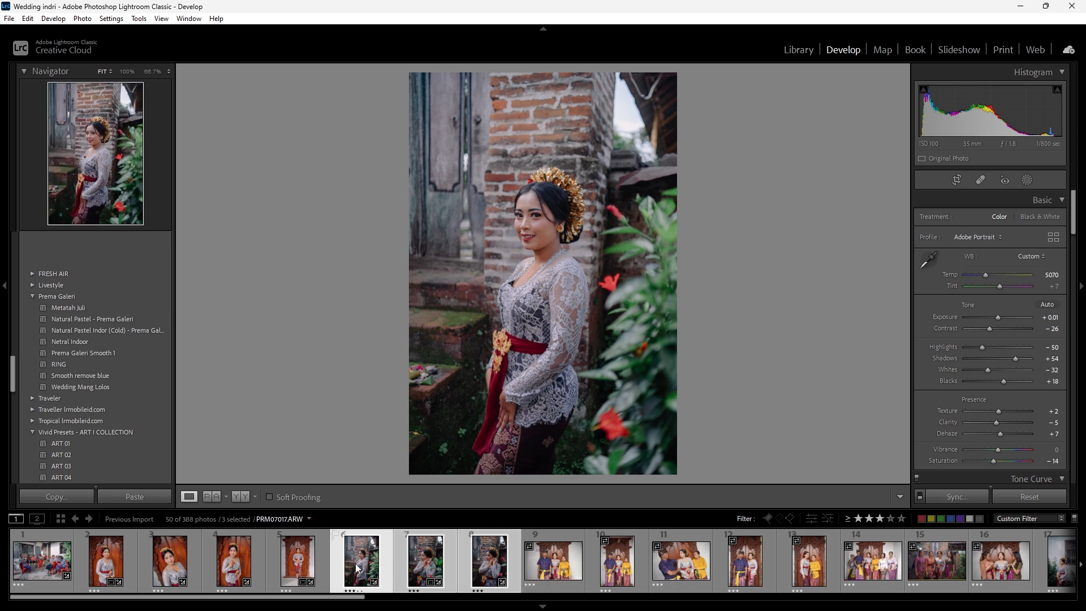
{"action": "left_click", "coordinate": [925, 497]}
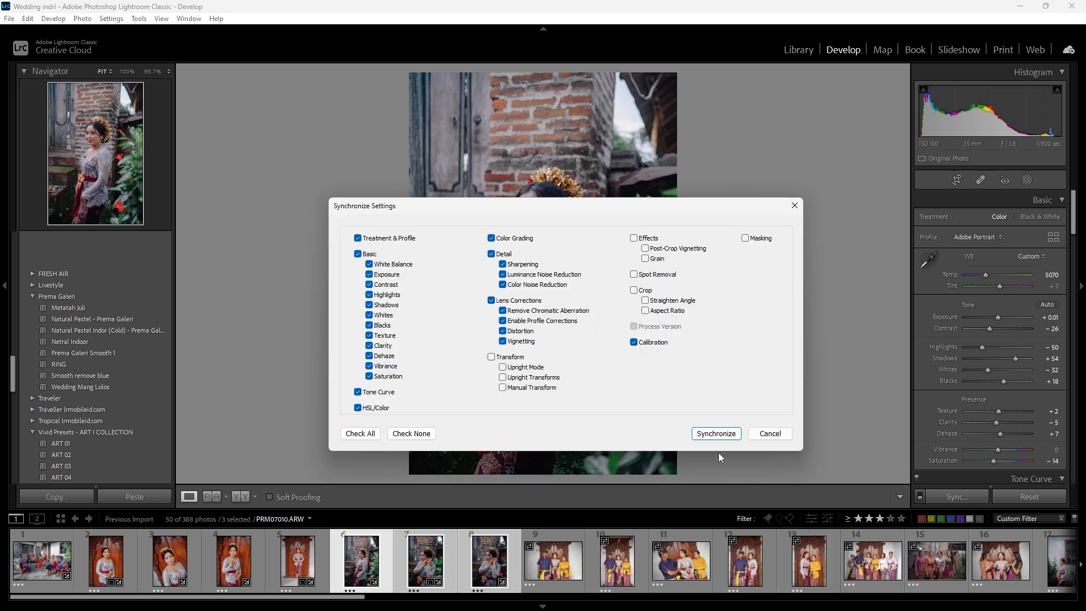
{"action": "left_click", "coordinate": [716, 433]}
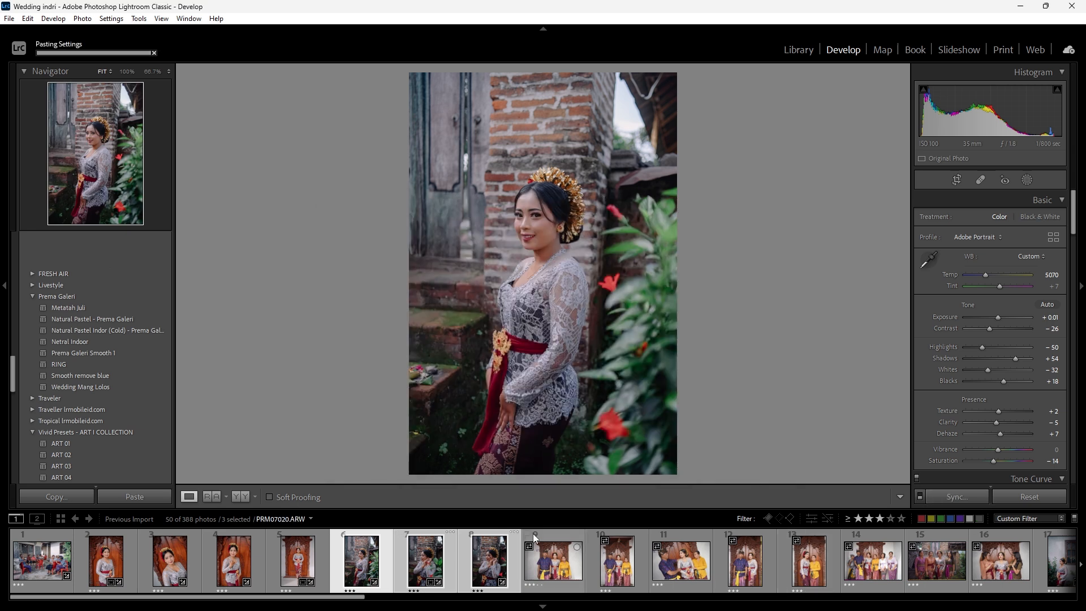
- Lower the exposure of photos 7 and 8 to -0.59 each
{"action": "left_click", "coordinate": [454, 561]}
{"action": "left_click_drag", "start_coordinate": [1007, 321], "coordinate": [998, 319]}
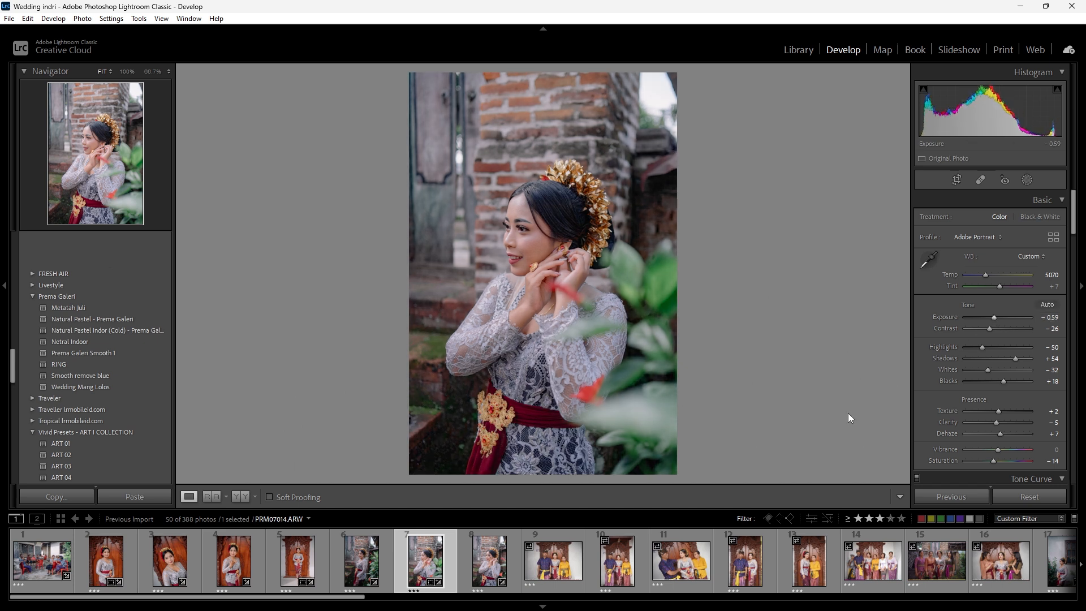
{"action": "left_click", "coordinate": [496, 557]}
{"action": "key", "text": "Down"}
{"action": "key", "text": "Down"}
{"action": "key", "text": "Down"}
{"action": "key", "text": "Down"}
{"action": "key", "text": "Down"}
{"action": "key", "text": "Down"}
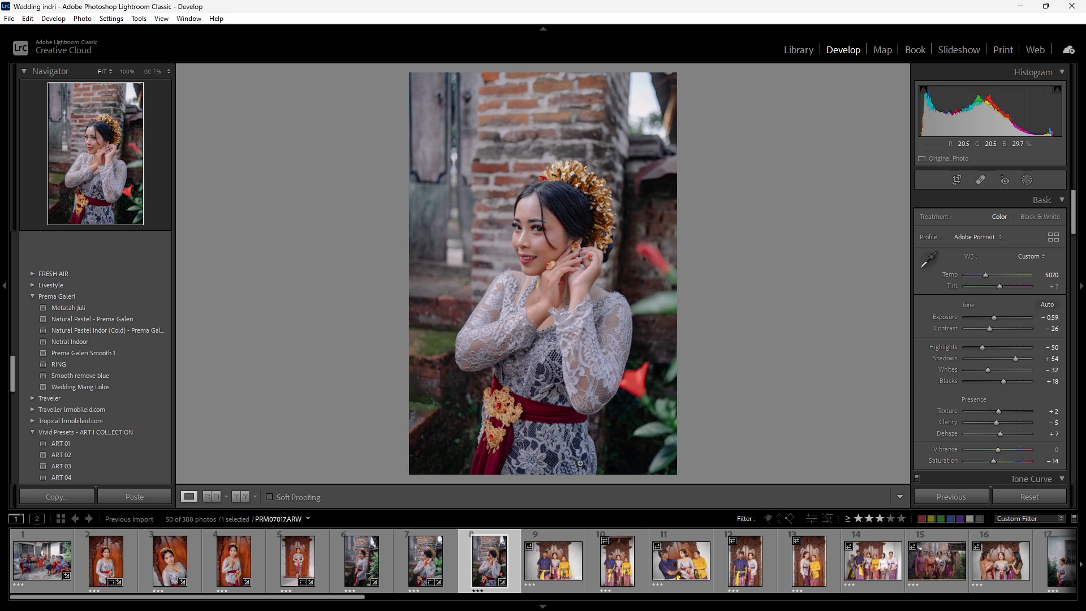
- Paste the copied settings onto photo 9 of the bride with her parents and set exposure to -1.35 and shadows to +72
{"action": "left_click", "coordinate": [554, 573]}
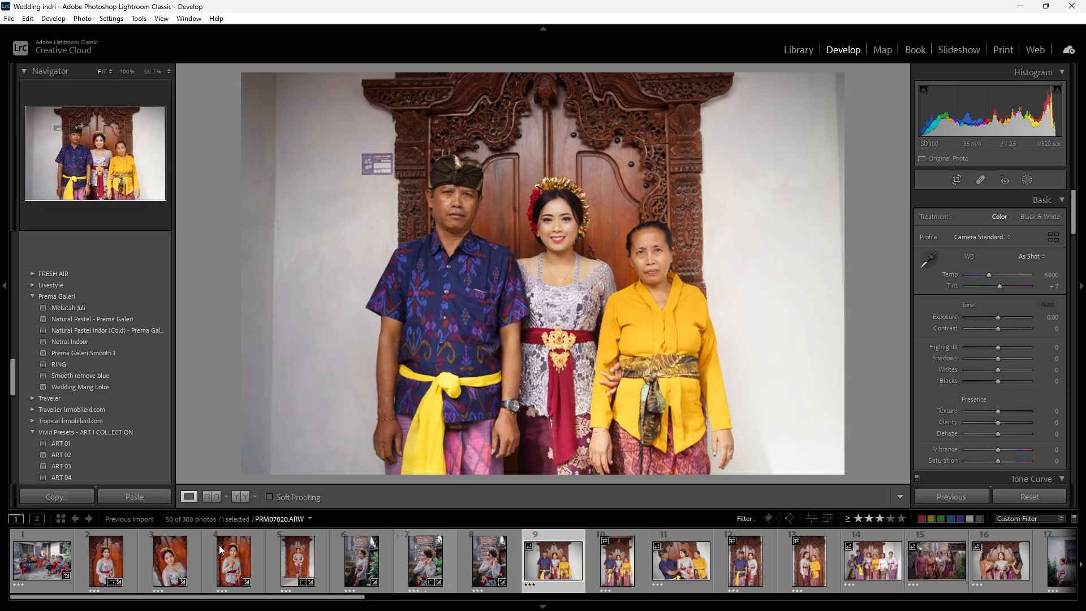
{"action": "left_click", "coordinate": [156, 497]}
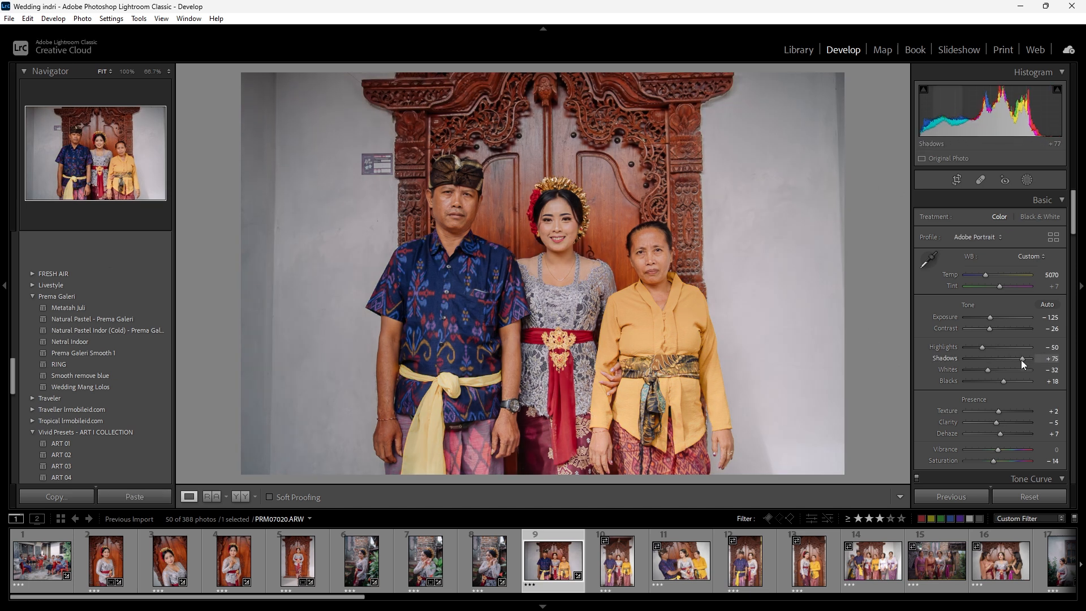
{"action": "left_click_drag", "start_coordinate": [991, 319], "coordinate": [991, 319]}
{"action": "left_click_drag", "start_coordinate": [485, 205], "coordinate": [526, 245]}
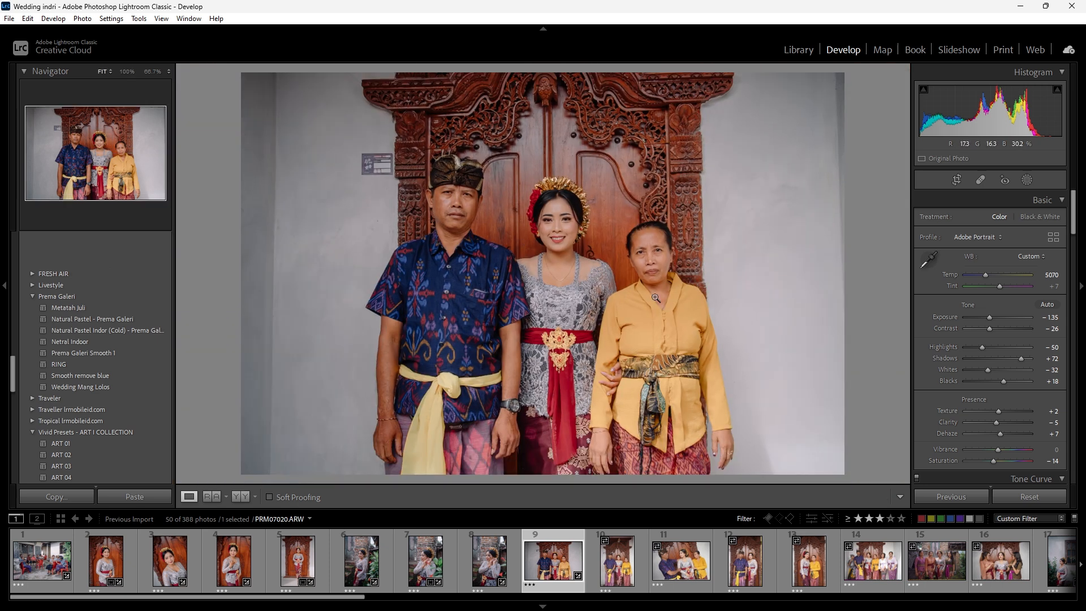
- Straighten photo 9 with a slight crop rotation, keeping the original aspect ratio
{"action": "left_click", "coordinate": [954, 182]}
{"action": "left_click_drag", "start_coordinate": [879, 234], "coordinate": [880, 238]}
{"action": "left_click", "coordinate": [889, 497]}
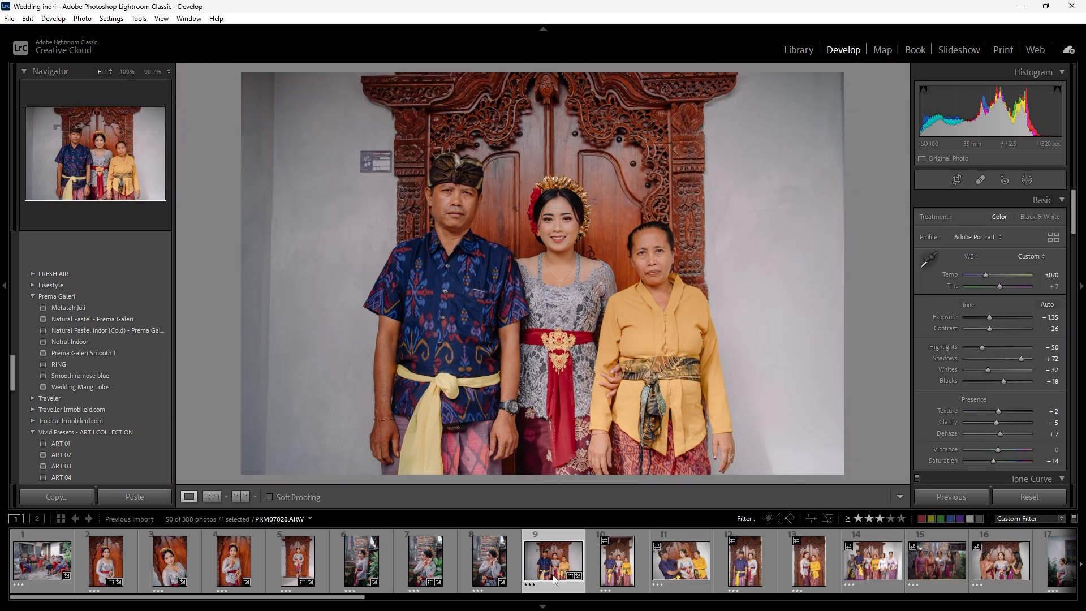
- Synchronize photo 9's develop settings to photos 10 through 14, leaving out effects, spot removal, transform, crop and masking
{"action": "left_click", "coordinate": [869, 569], "text": "shift"}
{"action": "left_click", "coordinate": [963, 496]}
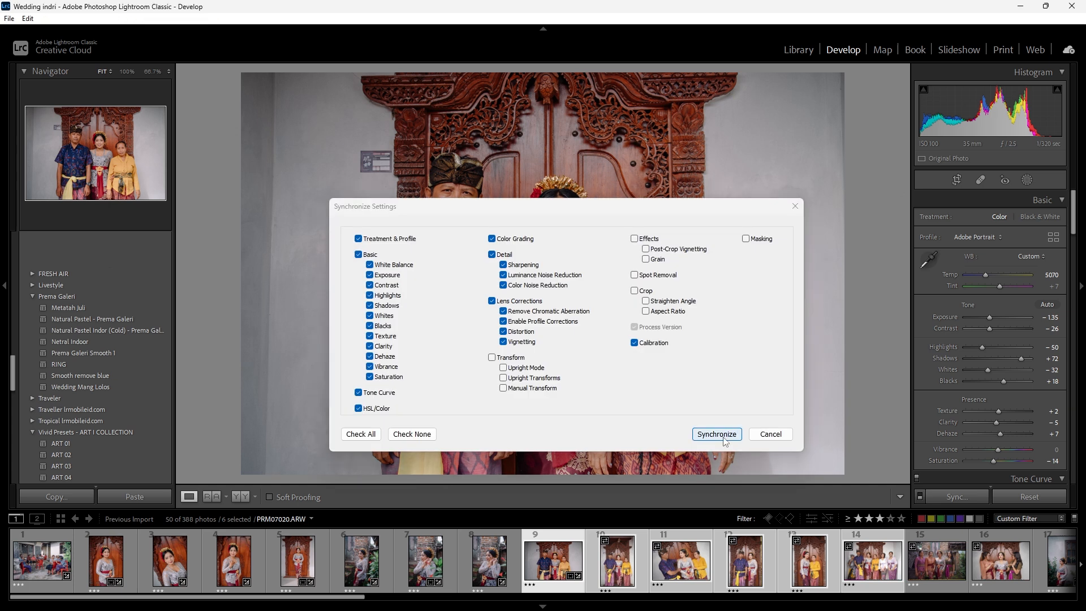
{"action": "left_click", "coordinate": [716, 434]}
- Set photo 10's exposure to -1.25 and straighten it to an angle of 0.93 with a slightly tighter crop in the original aspect ratio
{"action": "left_click", "coordinate": [638, 556]}
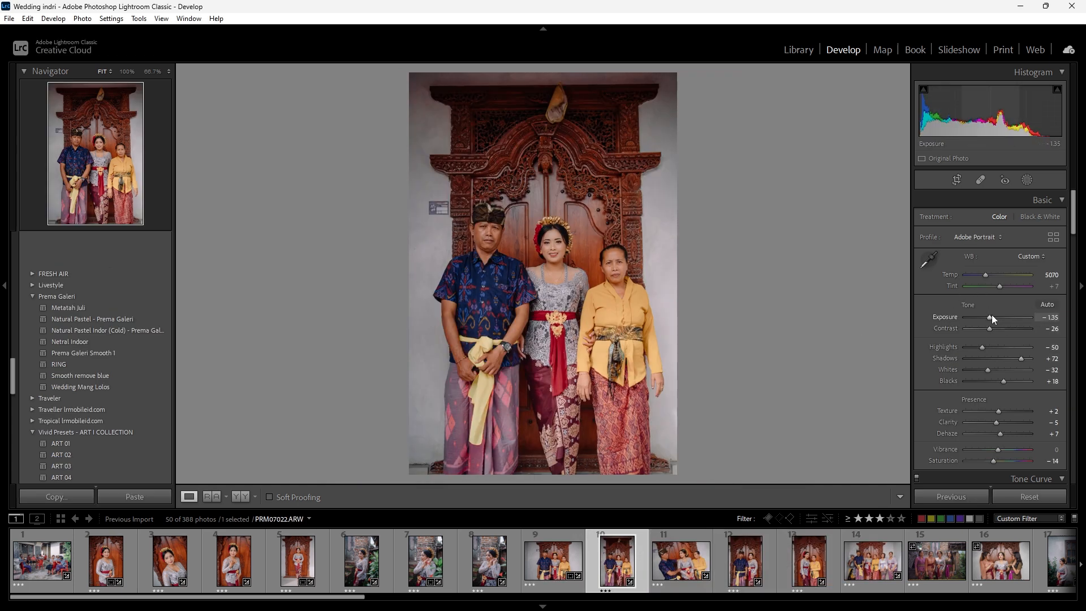
{"action": "scroll", "coordinate": [992, 315], "scroll_direction": "up", "scroll_amount": 1}
{"action": "left_click", "coordinate": [957, 180]}
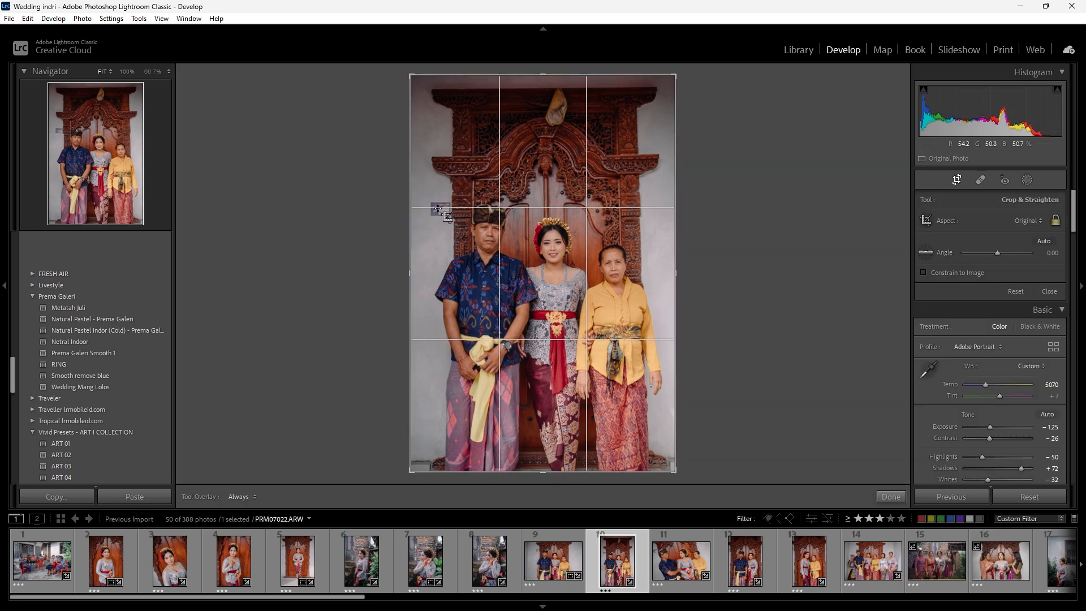
{"action": "left_click_drag", "start_coordinate": [778, 262], "coordinate": [775, 268]}
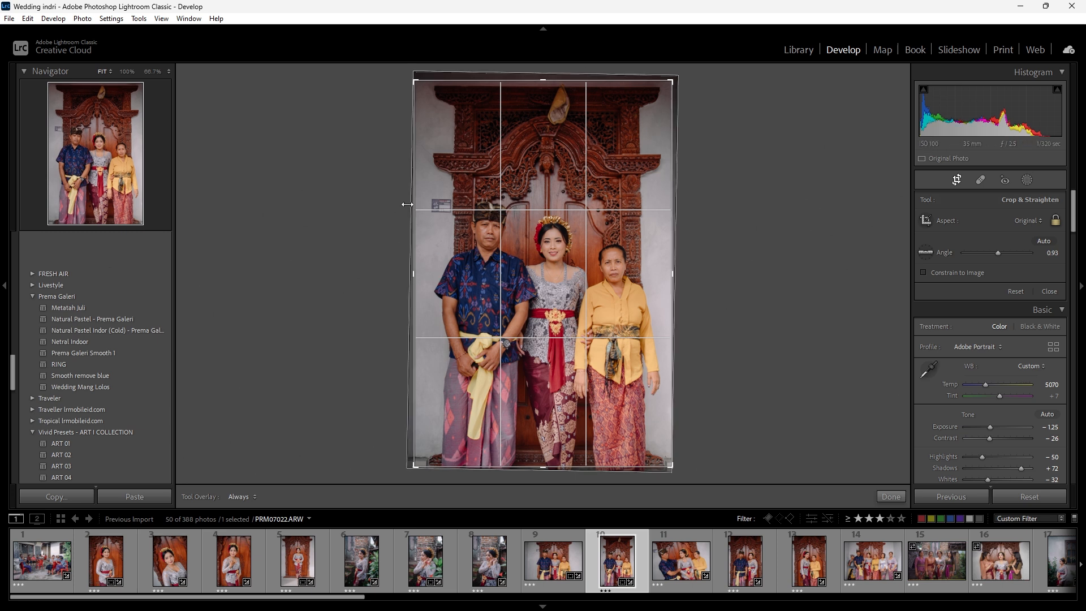
{"action": "left_click_drag", "start_coordinate": [413, 241], "coordinate": [420, 242]}
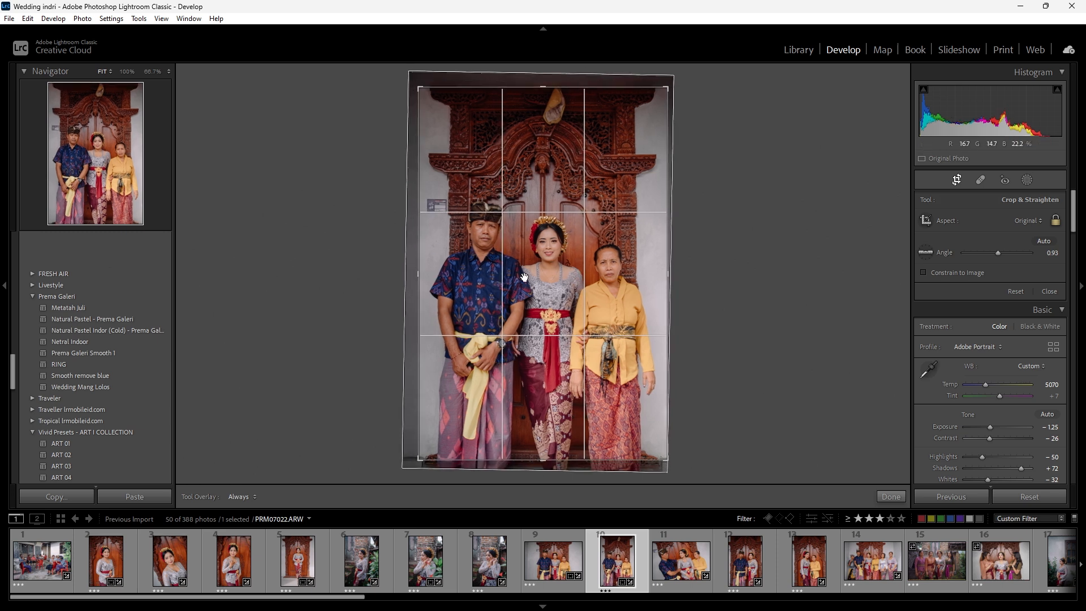
{"action": "left_click_drag", "start_coordinate": [648, 283], "coordinate": [652, 283]}
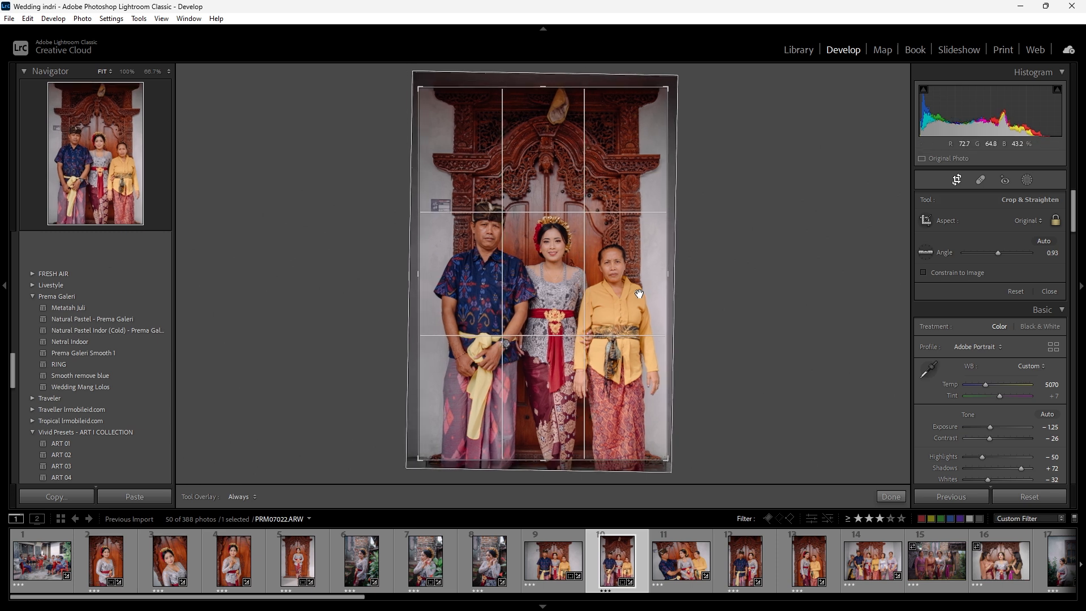
{"action": "key", "text": "Return"}
- Set the exposure of photo 12 to -1.15 and the shadows of photo 13 to +77
{"action": "left_click", "coordinate": [687, 575]}
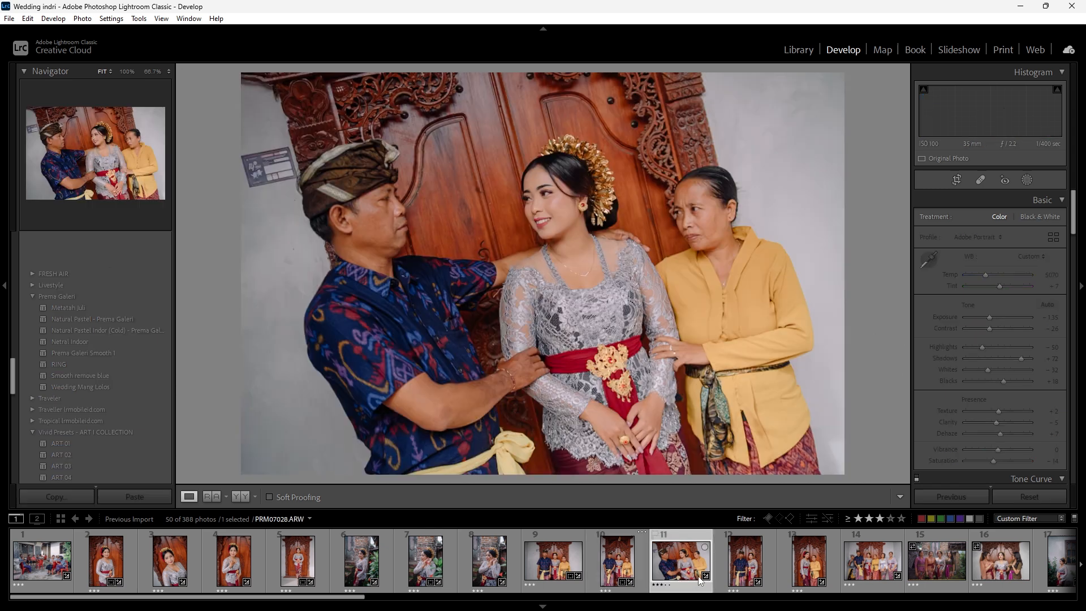
{"action": "left_click", "coordinate": [730, 573]}
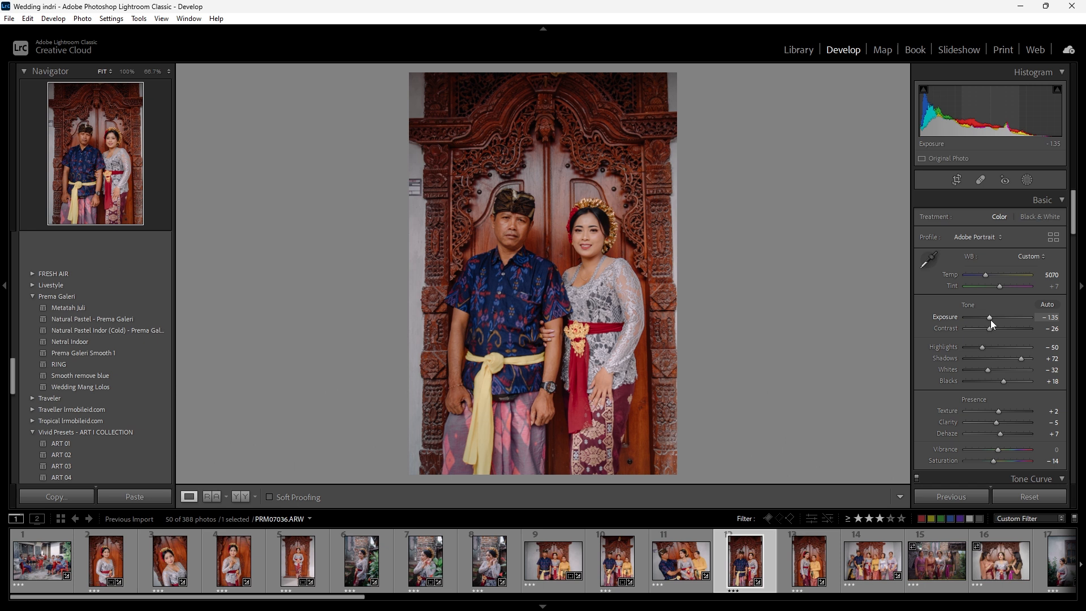
{"action": "left_click", "coordinate": [990, 320]}
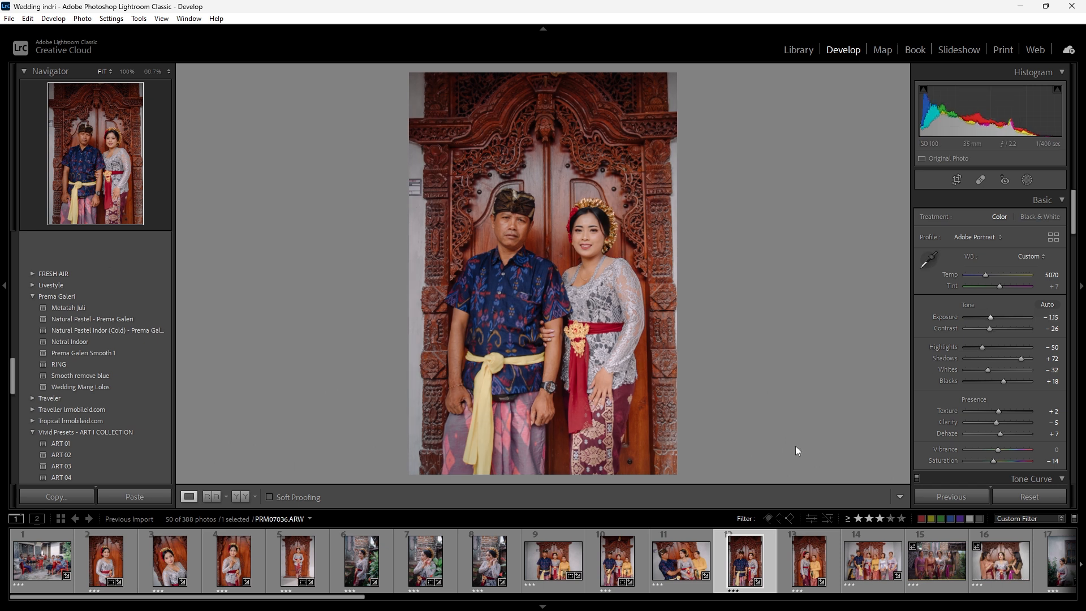
{"action": "left_click", "coordinate": [802, 572]}
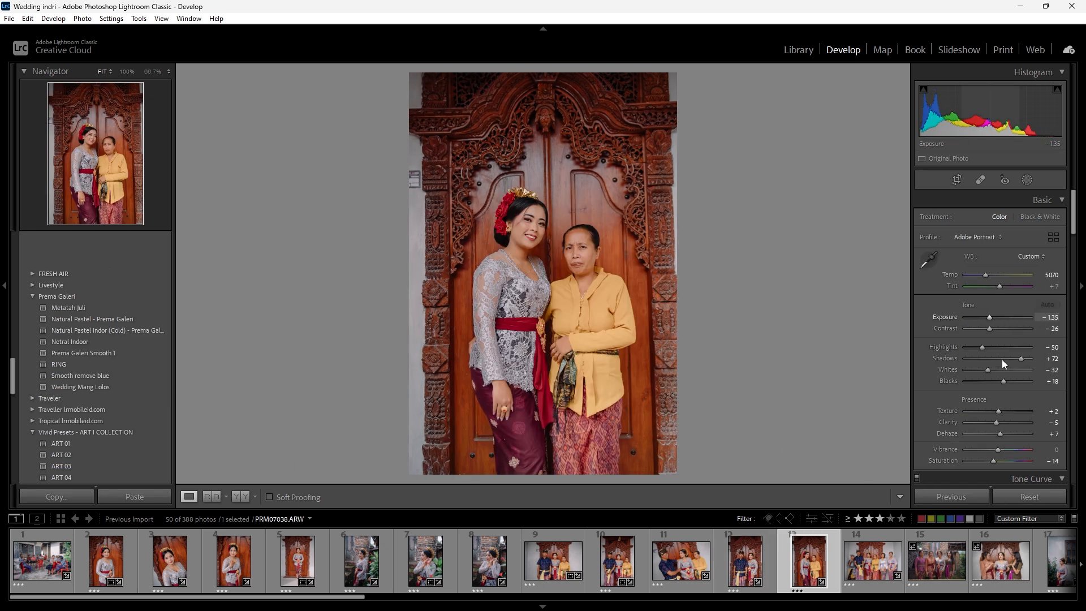
{"action": "key", "text": "Up"}
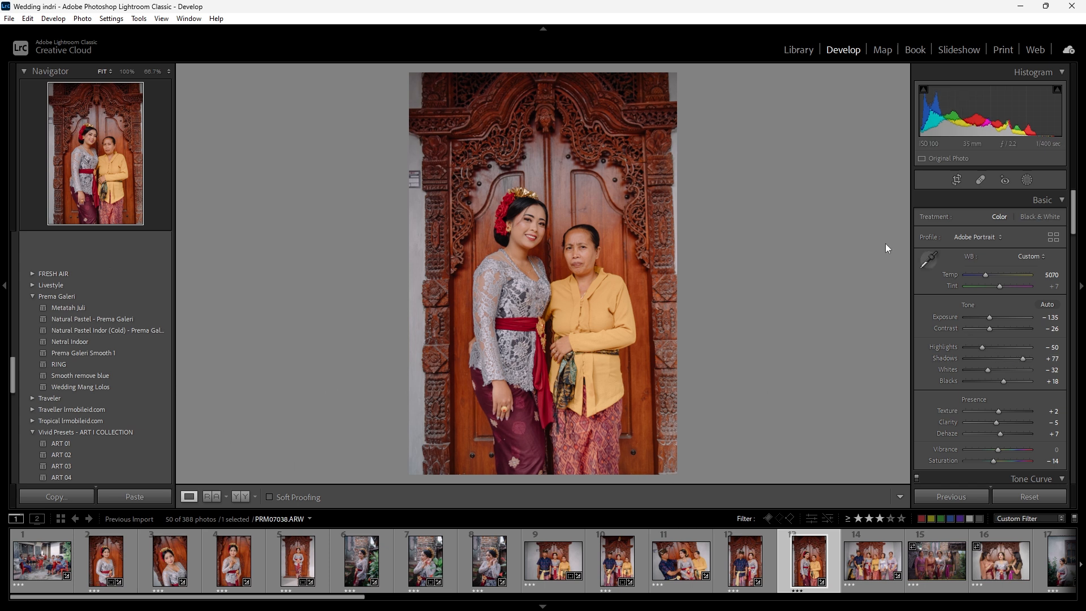
- Set the exposure of photo 21, the men seated indoors on the green floor, to -0.95
{"action": "left_click", "coordinate": [881, 555]}
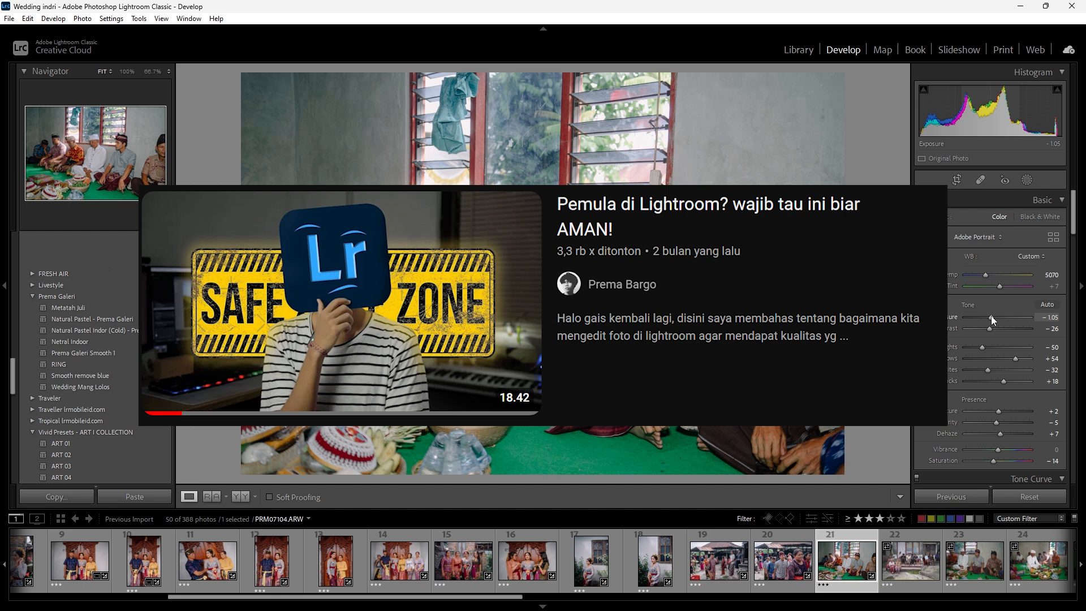
{"action": "left_click_drag", "start_coordinate": [992, 319], "coordinate": [993, 320]}
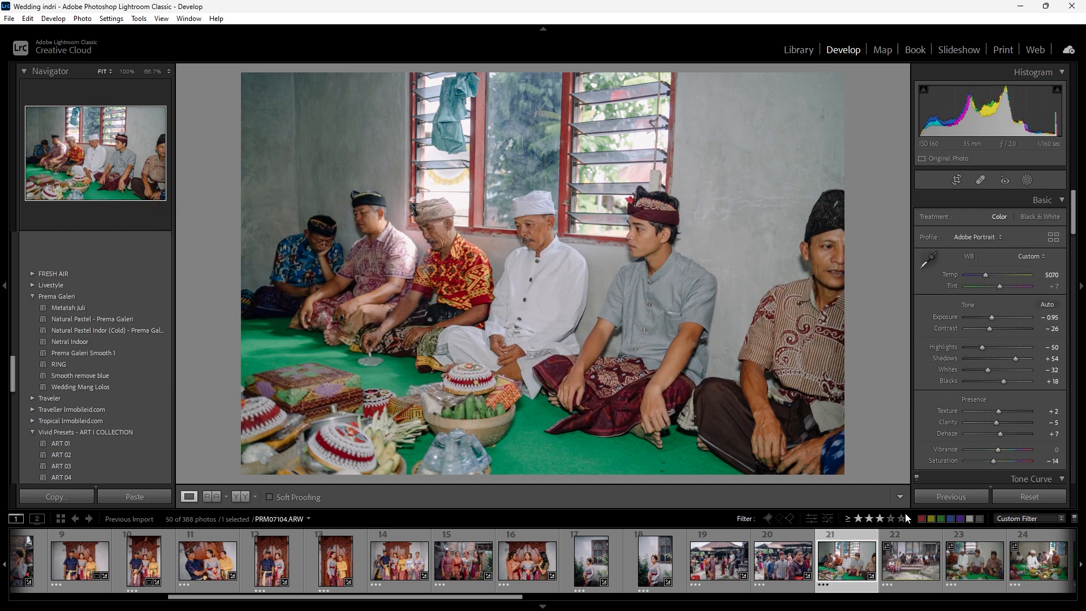
- Paste the copied develop settings onto photo 22 of the people sitting on the steps, and raise its exposure slightly and its shadows
{"action": "left_click", "coordinate": [905, 568]}
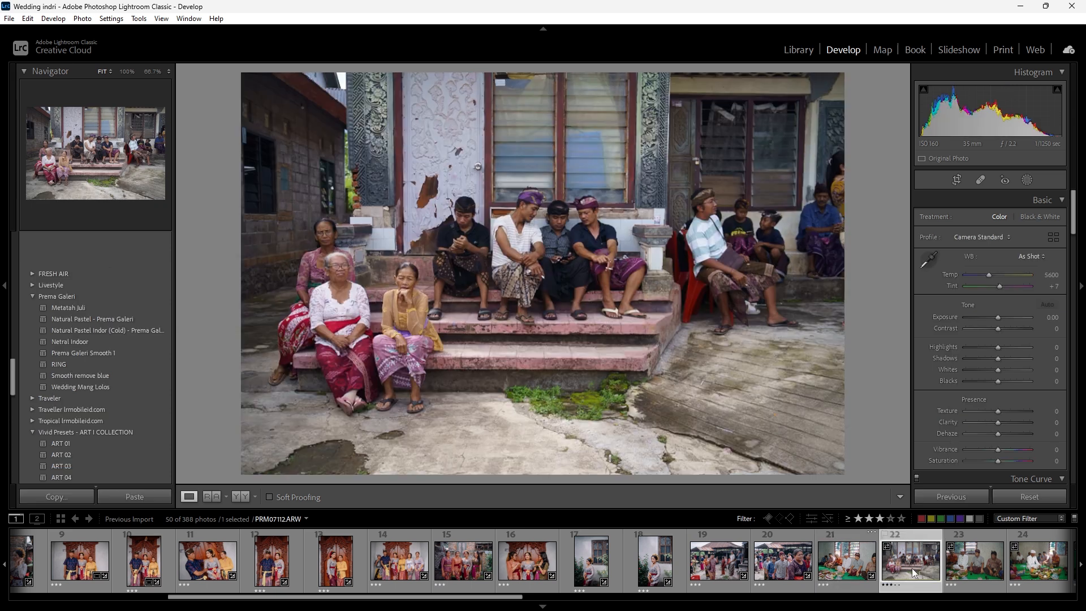
{"action": "left_click", "coordinate": [159, 498]}
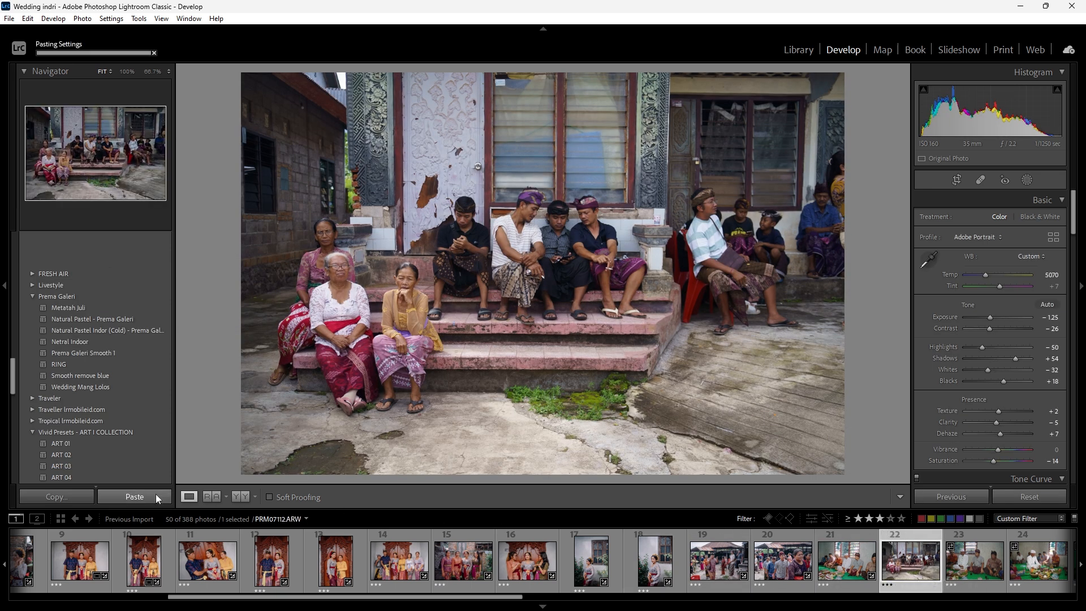
{"action": "left_click_drag", "start_coordinate": [987, 317], "coordinate": [990, 317]}
{"action": "left_click_drag", "start_coordinate": [1015, 358], "coordinate": [1027, 361]}
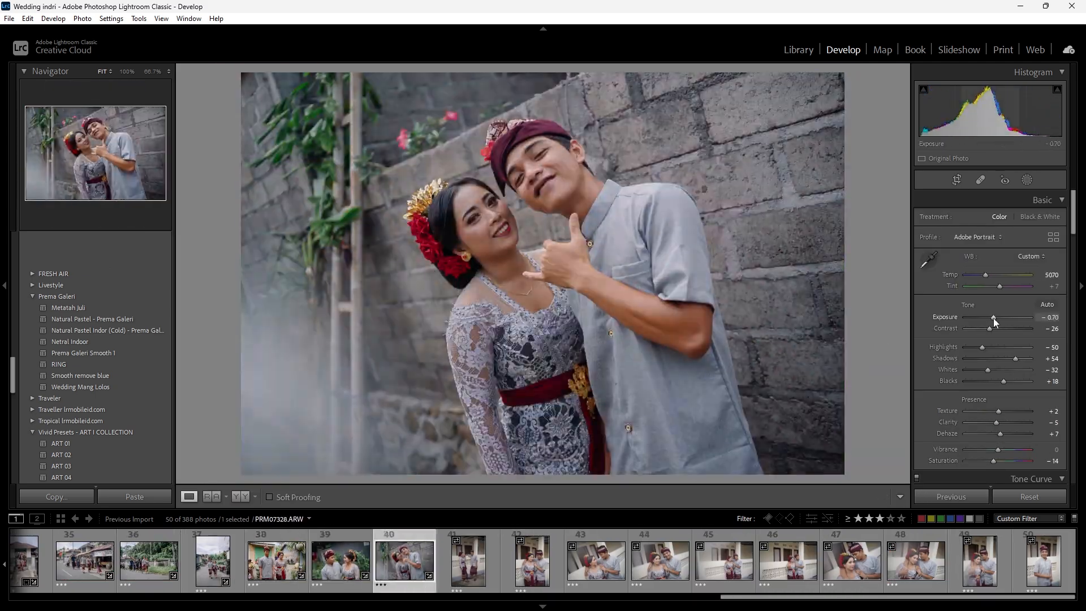
- Return to the first photo of the selection and straighten it with a crop angle of 0.36
{"action": "left_click", "coordinate": [1022, 562], "text": "shift"}
{"action": "left_click", "coordinate": [1022, 562]}
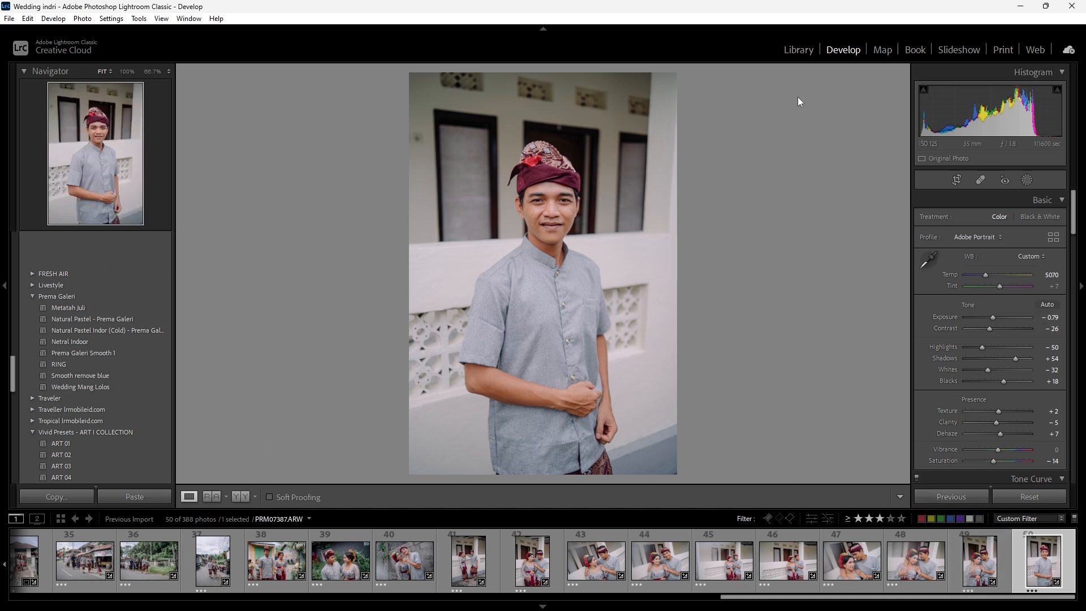
{"action": "left_click_drag", "start_coordinate": [837, 597], "coordinate": [127, 597]}
{"action": "left_click", "coordinate": [41, 560]}
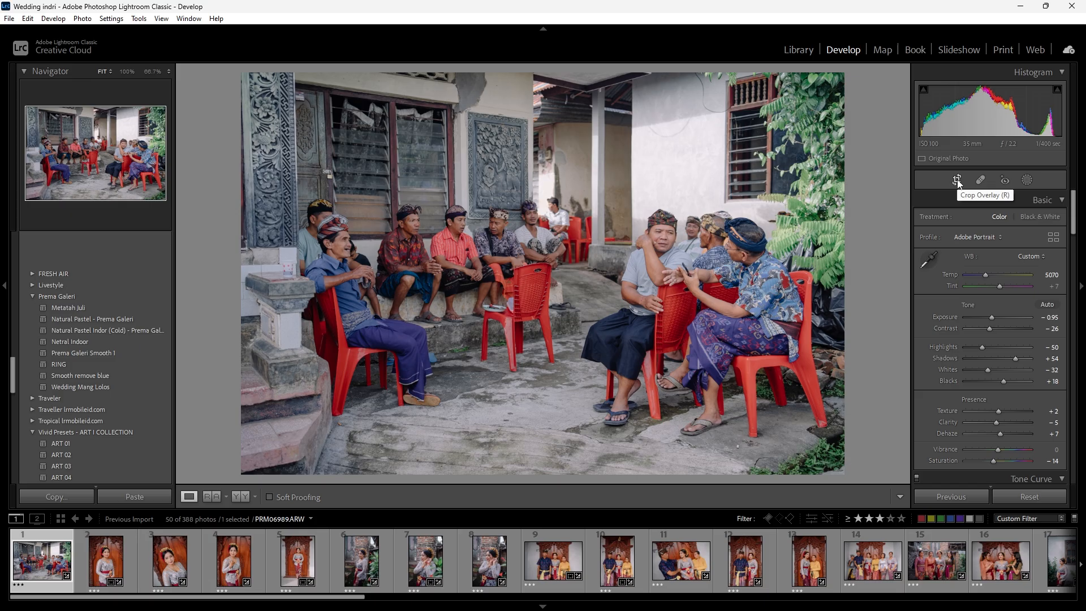
{"action": "left_click", "coordinate": [904, 264]}
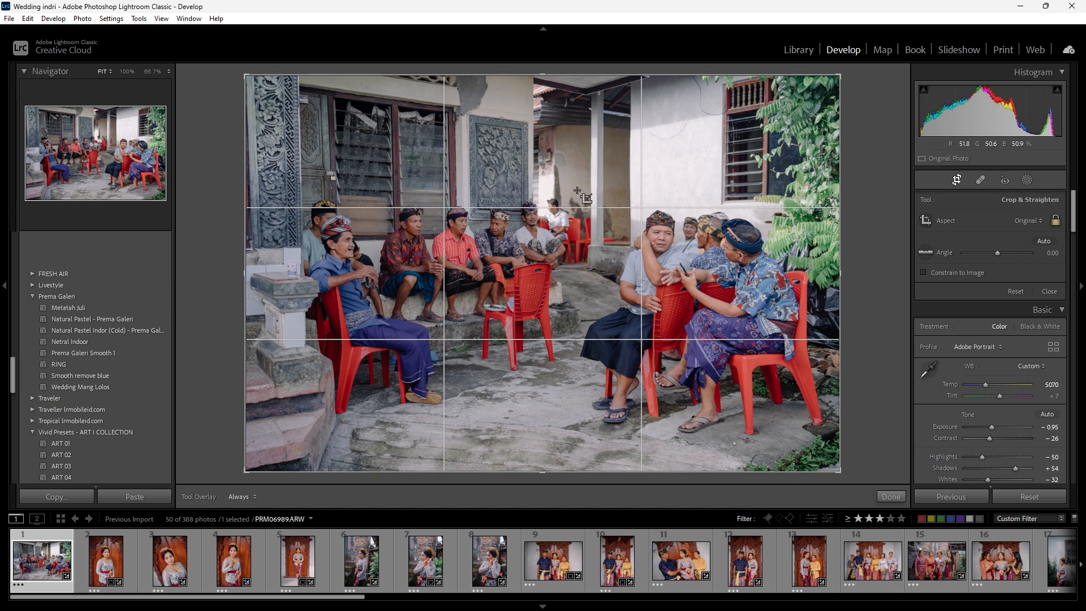
{"action": "left_click_drag", "start_coordinate": [884, 238], "coordinate": [873, 277]}
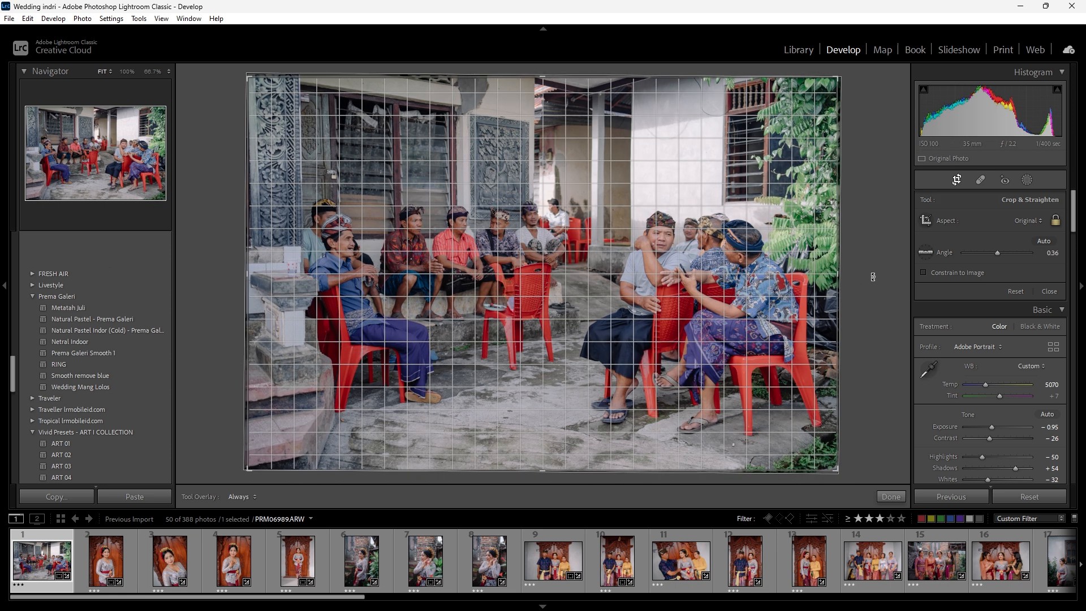
{"action": "left_click", "coordinate": [105, 559]}
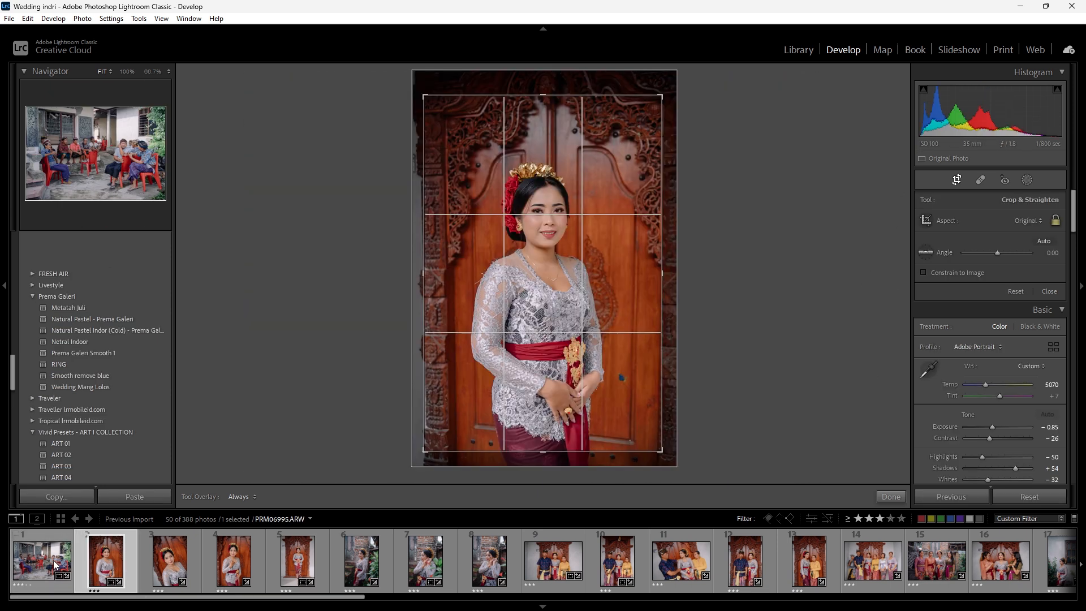
{"action": "left_click", "coordinate": [56, 564]}
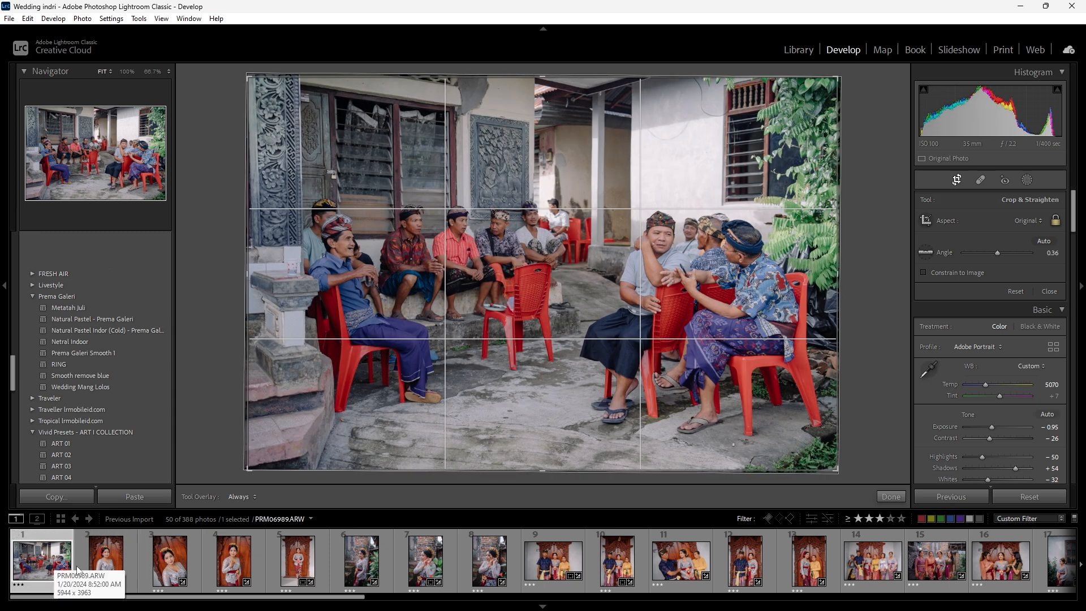
- Straighten photo 2 of the bride to an angle of 0.38 and tighten the crop of photo 3 slightly
{"action": "left_click", "coordinate": [79, 570]}
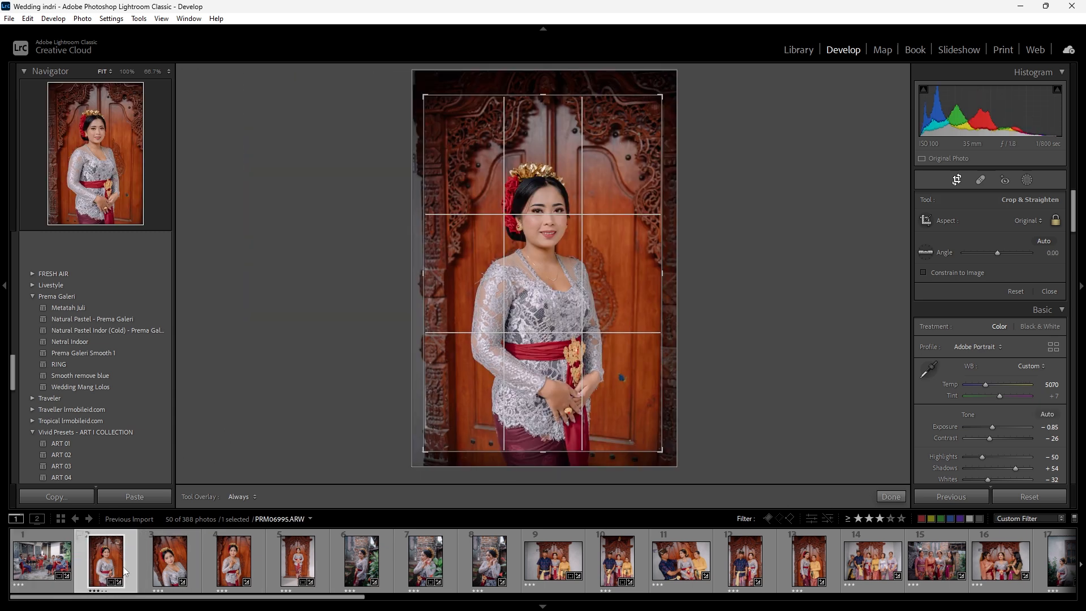
{"action": "left_click_drag", "start_coordinate": [748, 243], "coordinate": [755, 247]}
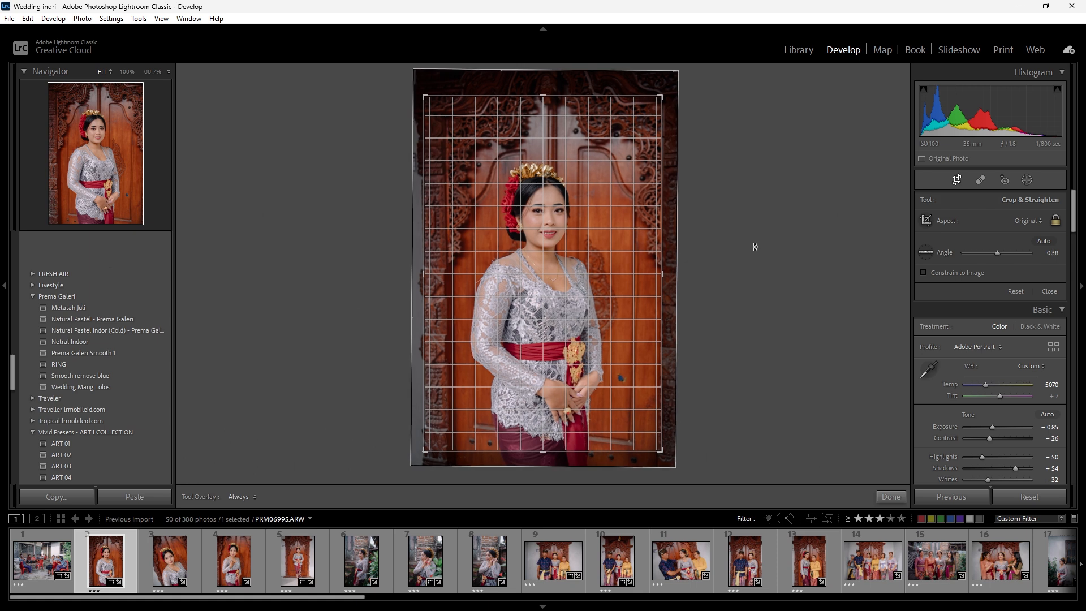
{"action": "left_click", "coordinate": [151, 560]}
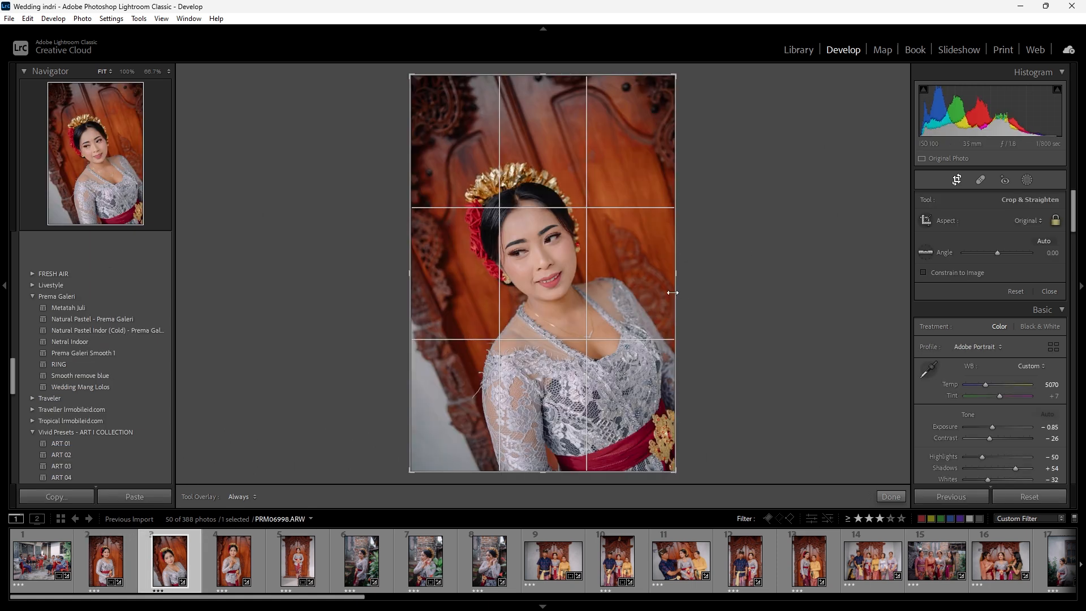
{"action": "left_click_drag", "start_coordinate": [409, 272], "coordinate": [413, 271]}
- Straighten photo 4 of the bride to an angle of -1.71 and tighten its crop in the original aspect ratio
{"action": "key", "text": "Right"}
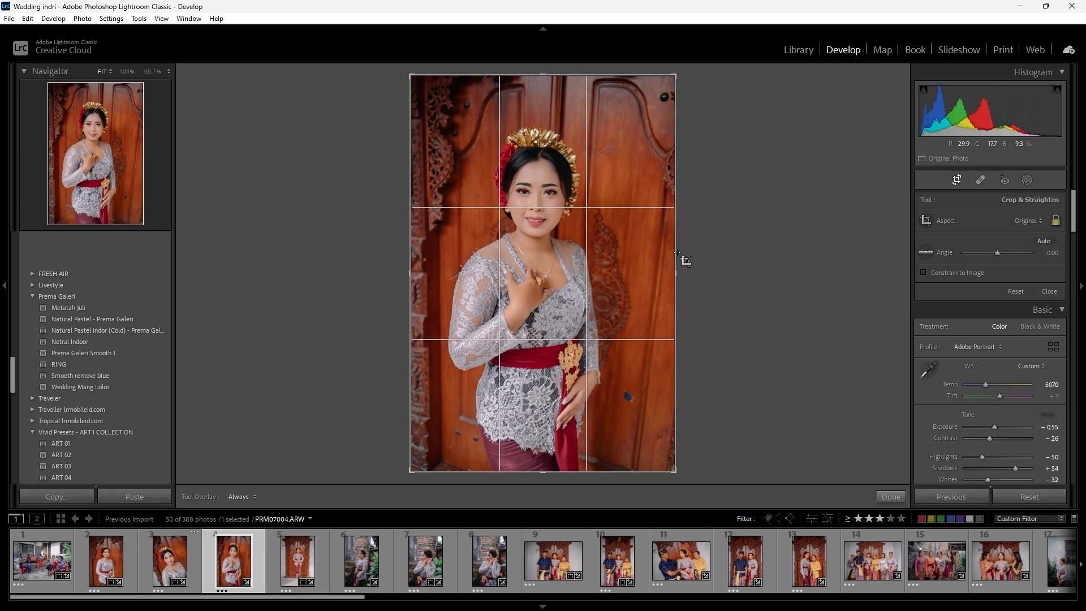
{"action": "left_click_drag", "start_coordinate": [675, 268], "coordinate": [667, 271]}
{"action": "left_click_drag", "start_coordinate": [757, 284], "coordinate": [753, 273]}
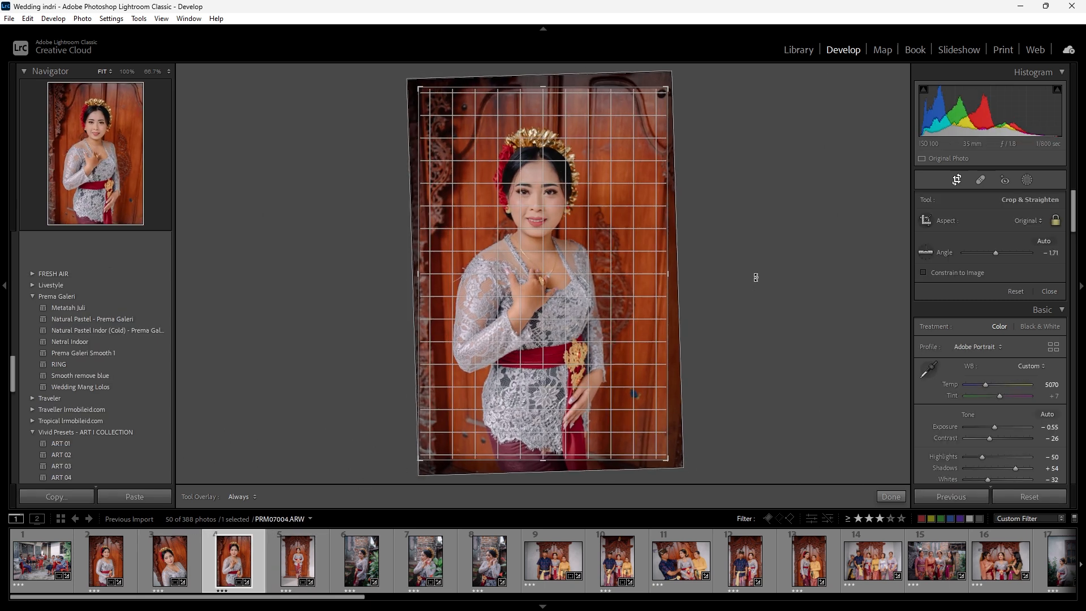
{"action": "left_click_drag", "start_coordinate": [666, 278], "coordinate": [659, 275]}
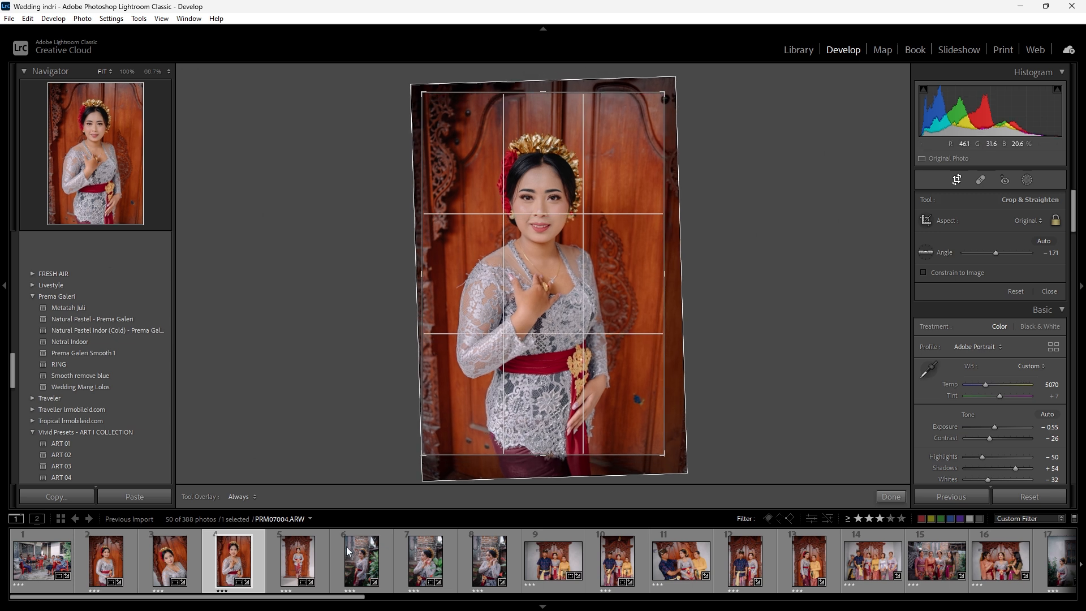
- Refine the rotation of photo 5, the full-length bride portrait, and tighten and reposition its crop around her
{"action": "left_click", "coordinate": [268, 583]}
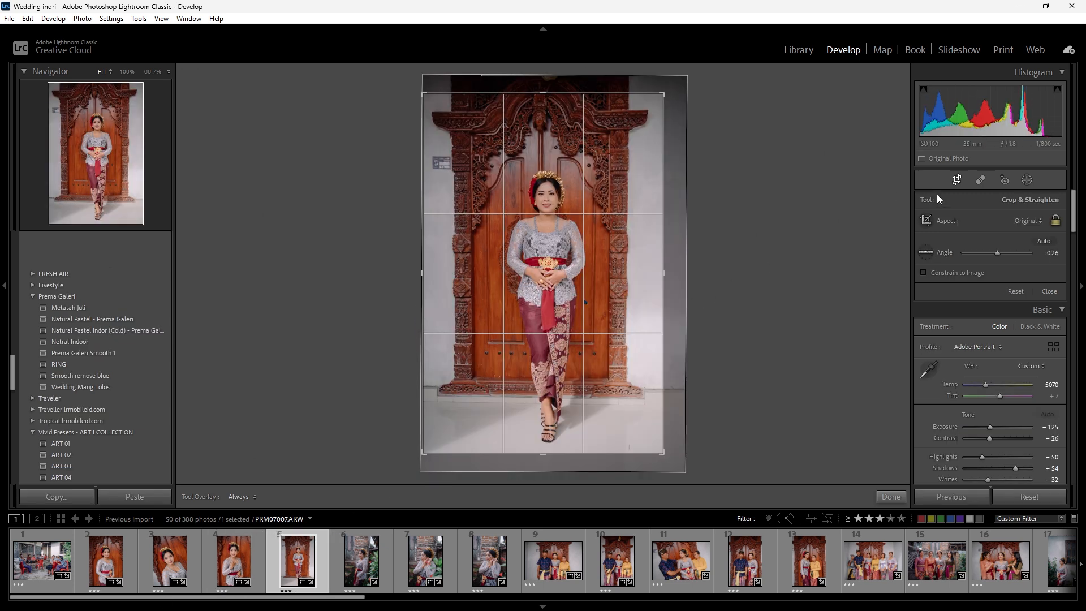
{"action": "left_click_drag", "start_coordinate": [756, 256], "coordinate": [774, 254]}
{"action": "left_click_drag", "start_coordinate": [664, 273], "coordinate": [657, 274]}
{"action": "left_click_drag", "start_coordinate": [574, 289], "coordinate": [572, 286]}
{"action": "left_click_drag", "start_coordinate": [801, 290], "coordinate": [800, 290]}
- Go through photos 6 to 13 with the crop overlay, cropping and straightening where needed in the original aspect ratio
{"action": "left_click", "coordinate": [371, 556]}
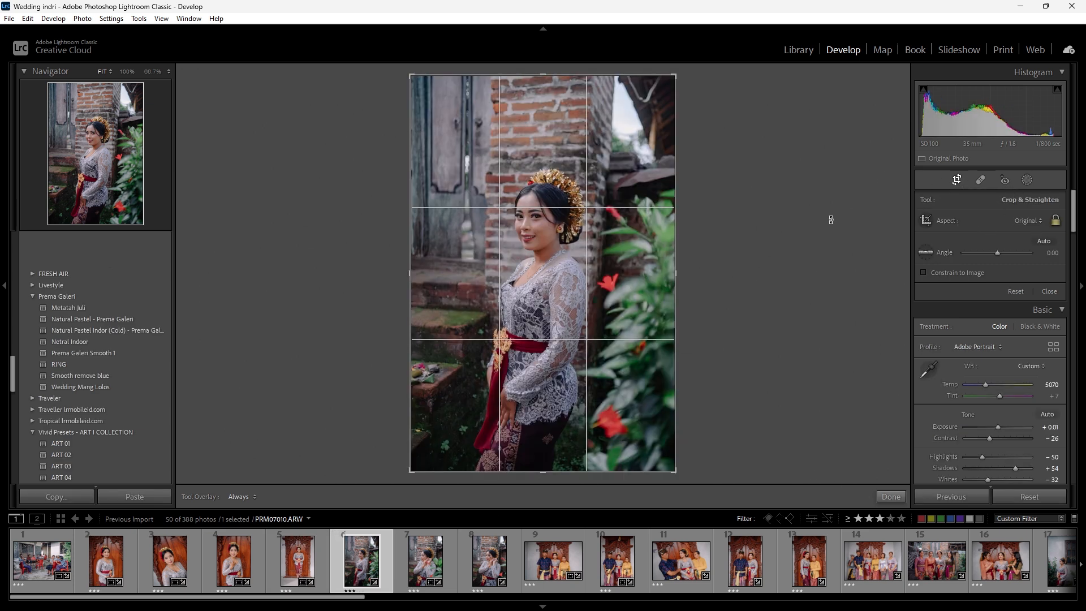
{"action": "key", "text": "Right"}
{"action": "key", "text": "Right"}
{"action": "key", "text": "Right"}
{"action": "key", "text": "Right"}
{"action": "key", "text": "Right"}
{"action": "key", "text": "Right"}
{"action": "key", "text": "Right"}
{"action": "key", "text": "r"}
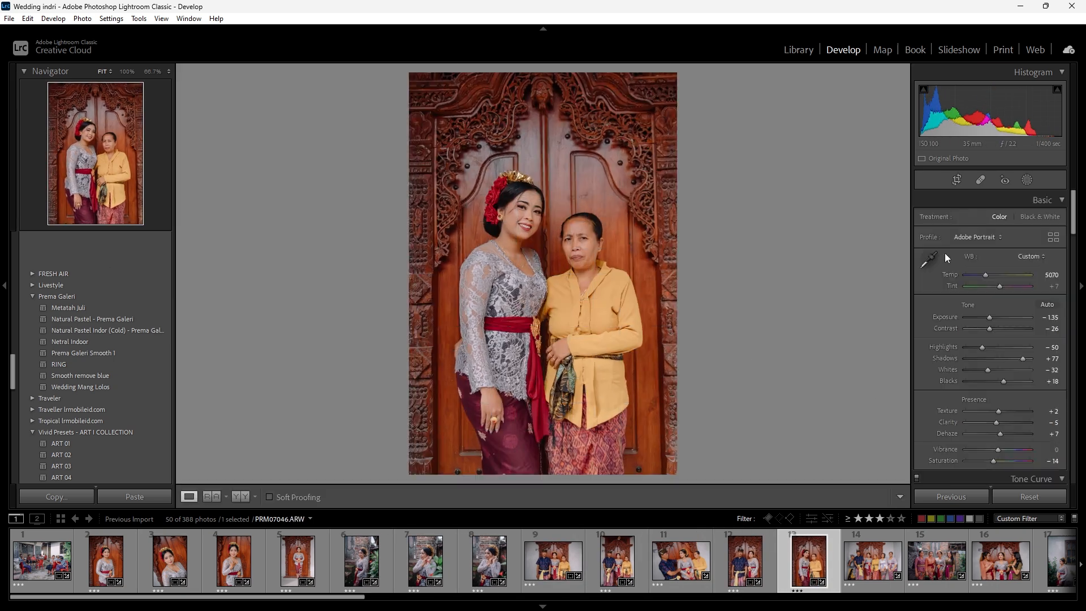
- Go through photos 14 to 22 with the crop overlay and tighten the framing where needed, including photo 19 of the courtyard crowd
{"action": "key", "text": "r"}
{"action": "key", "text": "Right"}
{"action": "key", "text": "Right"}
{"action": "key", "text": "Right"}
{"action": "key", "text": "Right"}
{"action": "key", "text": "Right"}
{"action": "key", "text": "Right"}
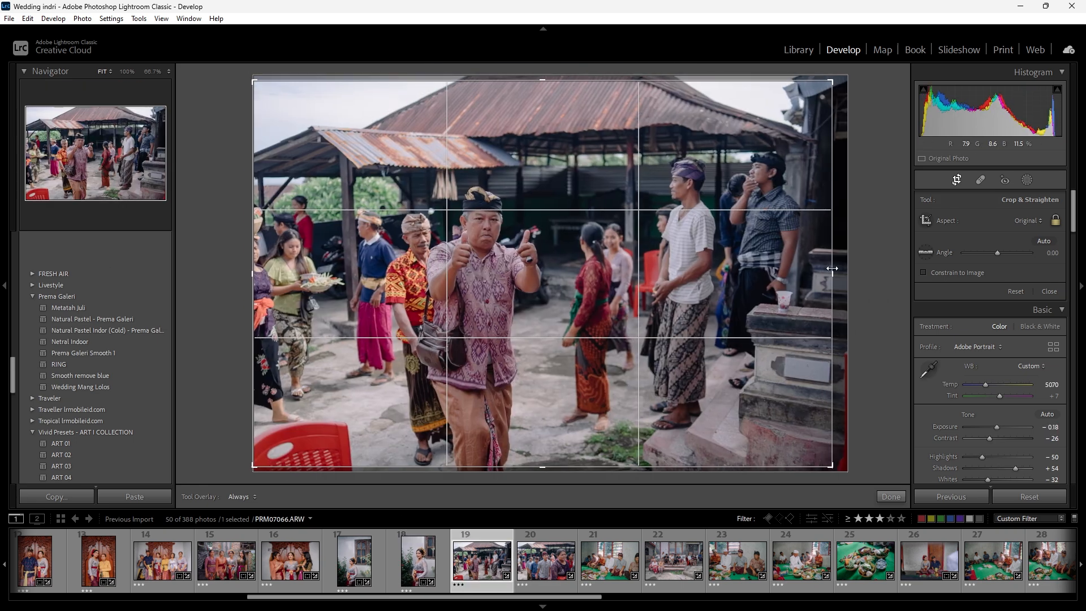
{"action": "key", "text": "Right"}
{"action": "key", "text": "Right"}
{"action": "key", "text": "Right"}
{"action": "key", "text": "Right"}
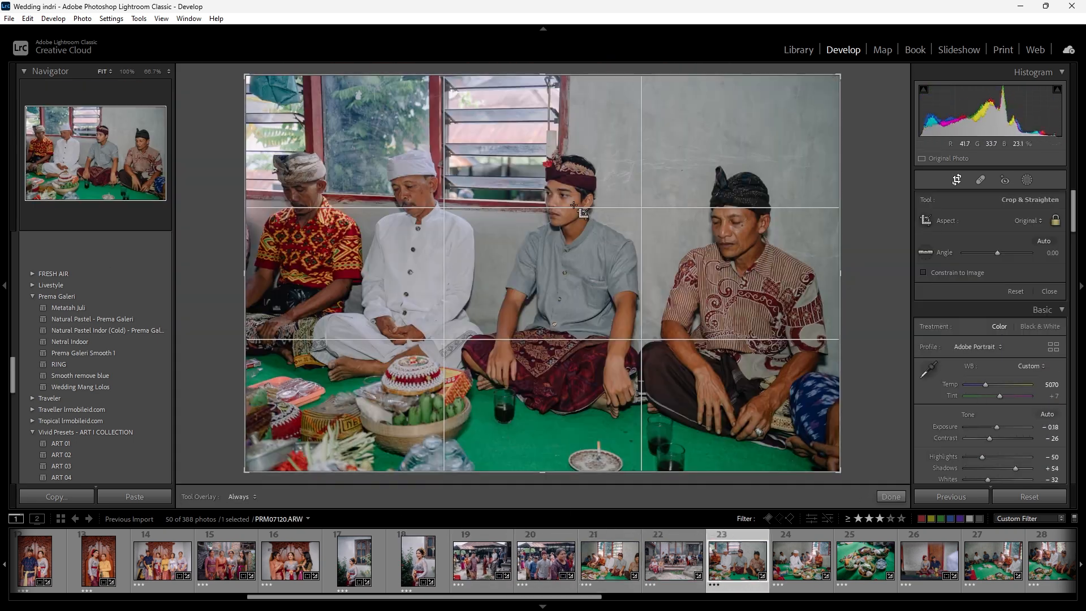
- Crop and straighten photos 23 to 39 where needed, with an angle of -0.28 for photo 26 and 0.78 for photo 34
{"action": "key", "text": "Right"}
{"action": "key", "text": "Right"}
{"action": "key", "text": "Right"}
{"action": "key", "text": "Right"}
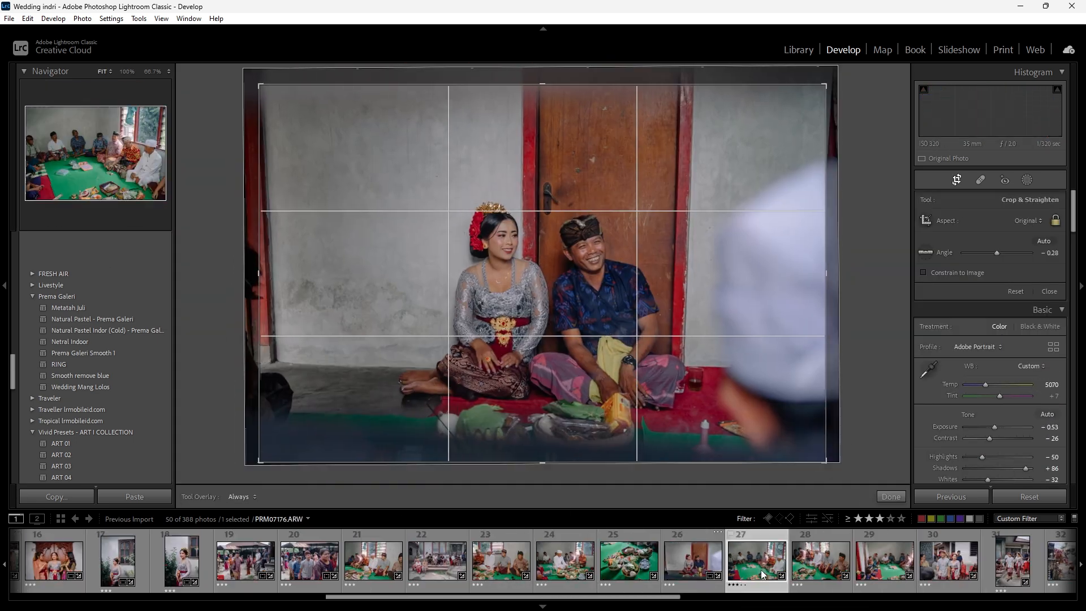
{"action": "key", "text": "Right"}
{"action": "key", "text": "Right"}
{"action": "key", "text": "Right"}
{"action": "key", "text": "Right"}
{"action": "key", "text": "Right"}
{"action": "key", "text": "Right"}
{"action": "key", "text": "Right"}
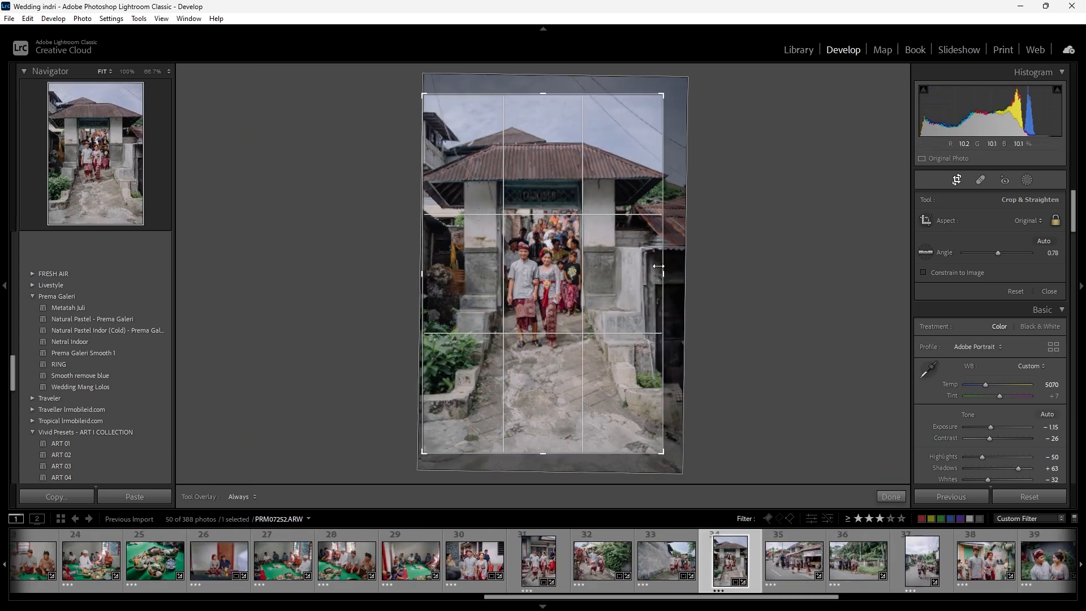
{"action": "key", "text": "Right"}
{"action": "key", "text": "Right"}
{"action": "key", "text": "Right"}
{"action": "key", "text": "Right"}
{"action": "key", "text": "Right"}
{"action": "key", "text": "Right"}
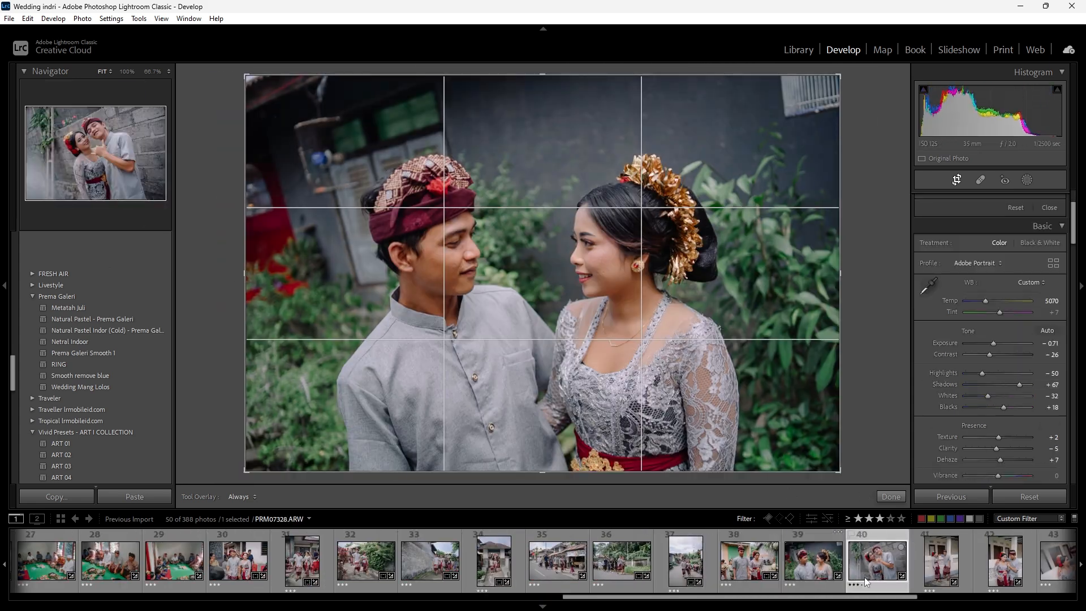
- Go through photos 40 to 46, set the exposure of photo 46 to -0.59 and slightly straighten its crop
{"action": "key", "text": "Right"}
{"action": "key", "text": "Right"}
{"action": "key", "text": "Right"}
{"action": "key", "text": "Right"}
{"action": "key", "text": "Right"}
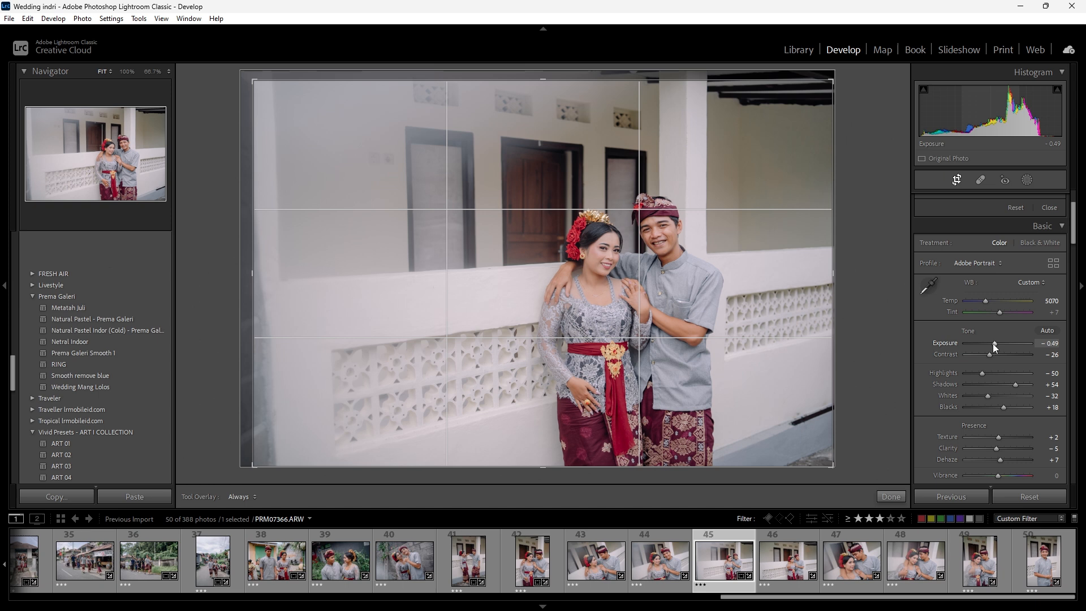
{"action": "left_click", "coordinate": [801, 573]}
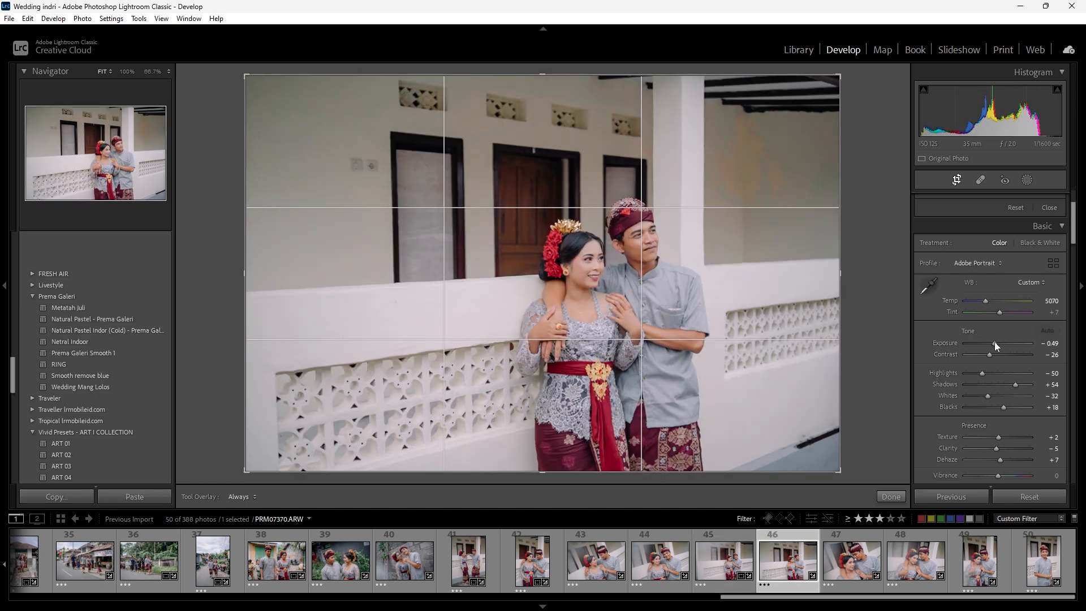
{"action": "left_click_drag", "start_coordinate": [994, 341], "coordinate": [992, 342]}
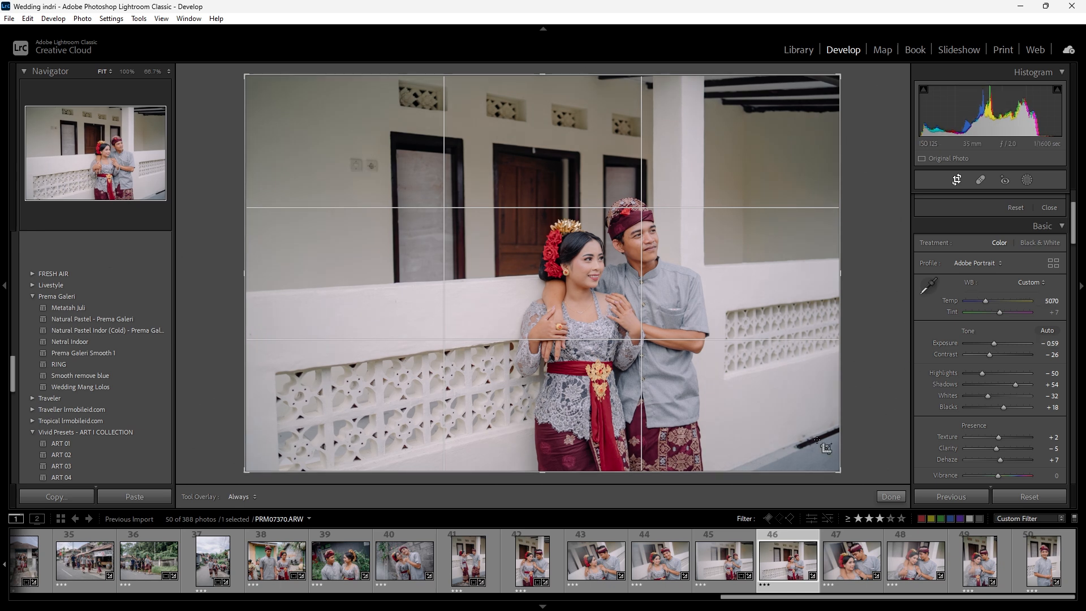
{"action": "left_click_drag", "start_coordinate": [888, 331], "coordinate": [887, 328]}
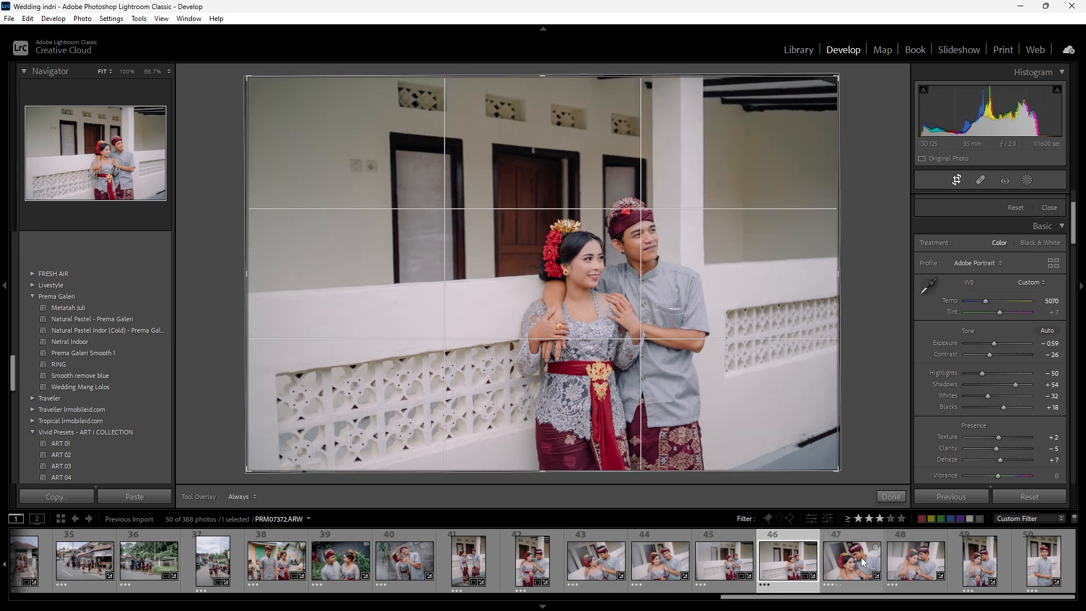
- Tighten the crop of photo 47, check photos 48 and 49, straighten photo 50 and finish cropping
{"action": "left_click", "coordinate": [863, 562]}
{"action": "left_click_drag", "start_coordinate": [235, 285], "coordinate": [253, 283]}
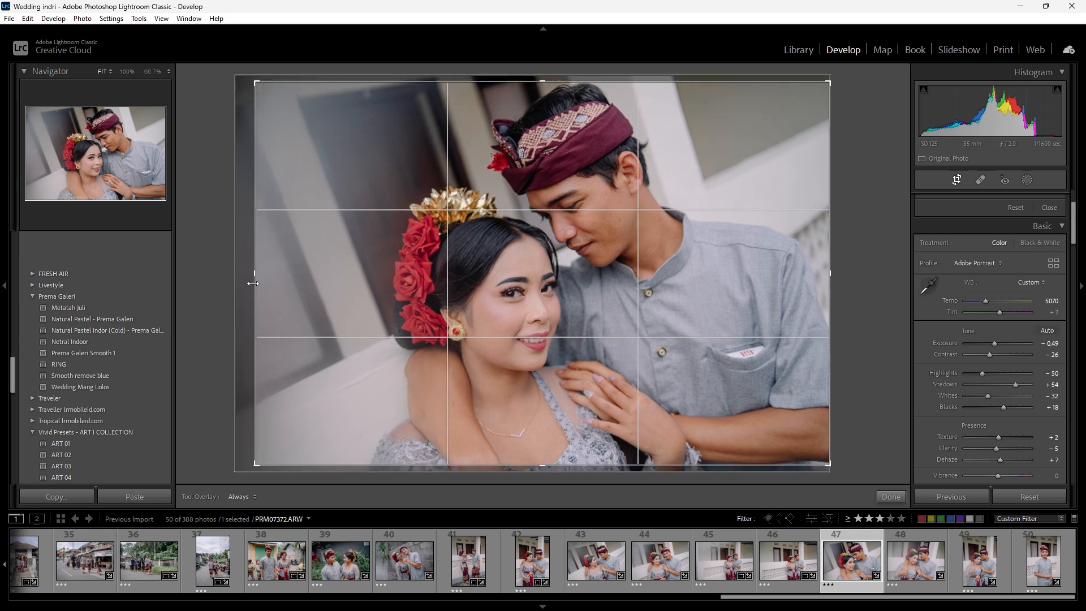
{"action": "left_click", "coordinate": [909, 577]}
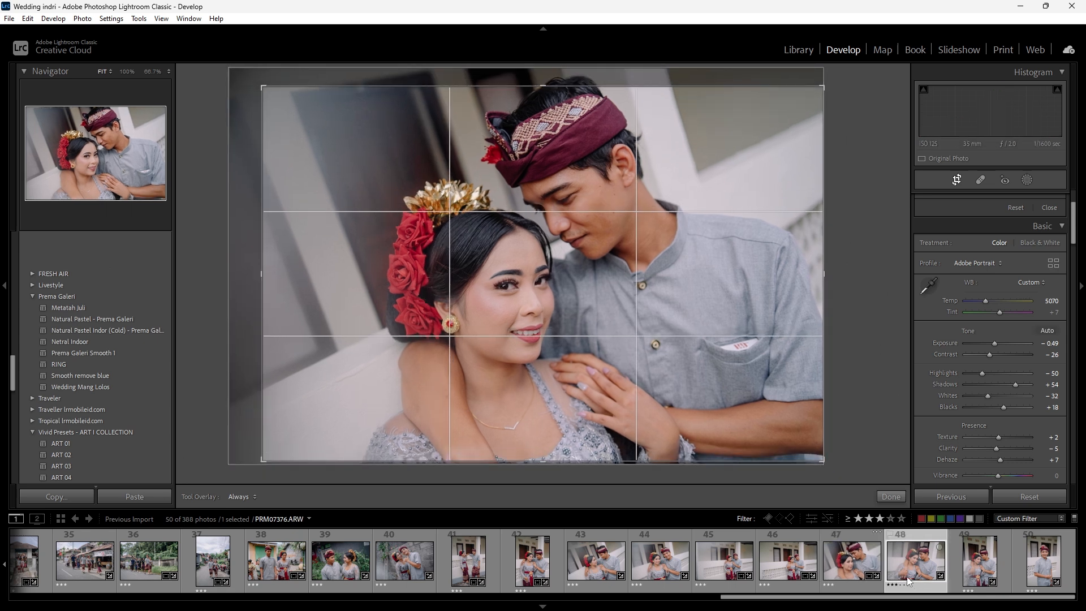
{"action": "left_click", "coordinate": [971, 561]}
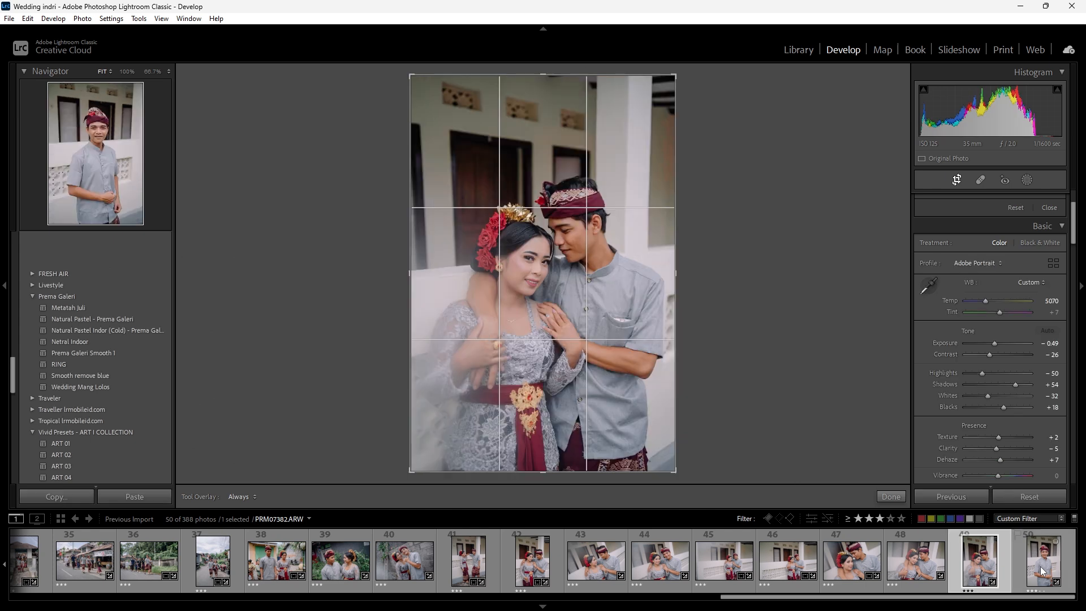
{"action": "left_click", "coordinate": [1039, 563]}
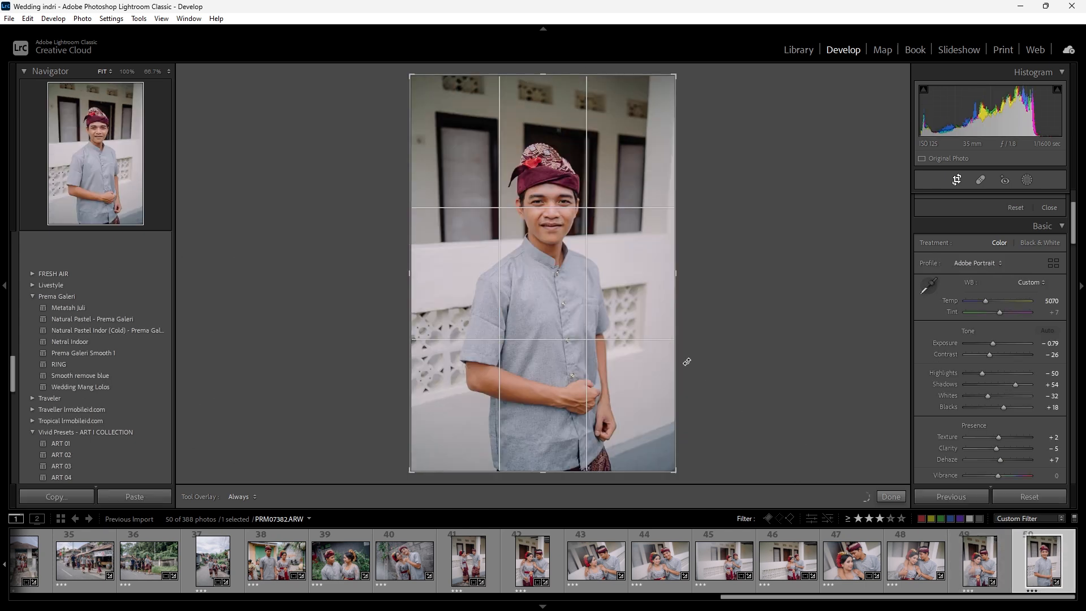
{"action": "left_click_drag", "start_coordinate": [686, 362], "coordinate": [741, 453]}
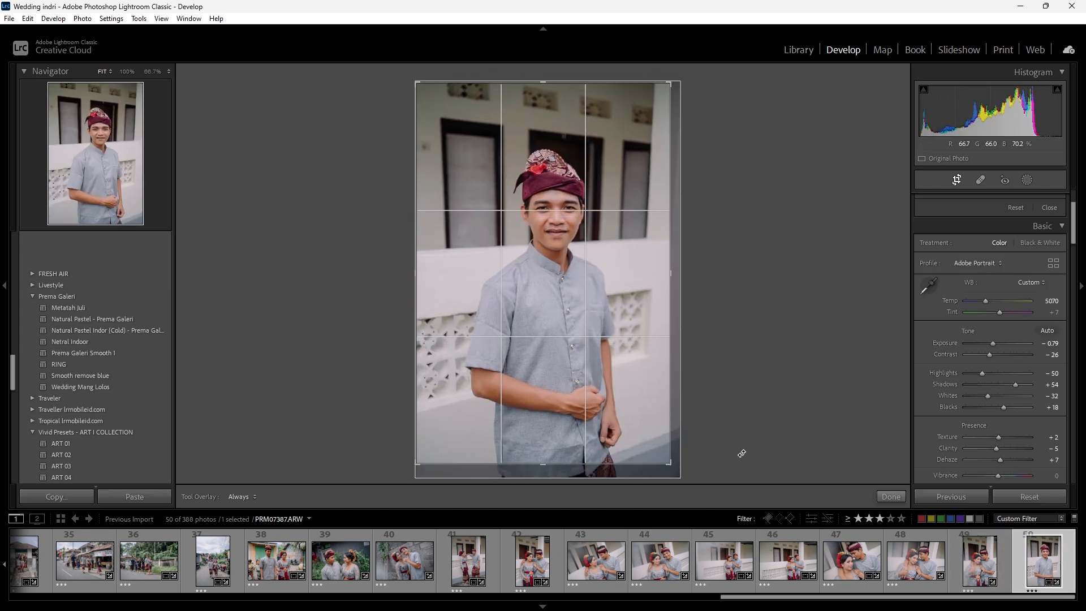
{"action": "left_click", "coordinate": [891, 496]}
- Review the last couple portraits in Develop and look over the edited selection in the Library grid
{"action": "left_click", "coordinate": [979, 568]}
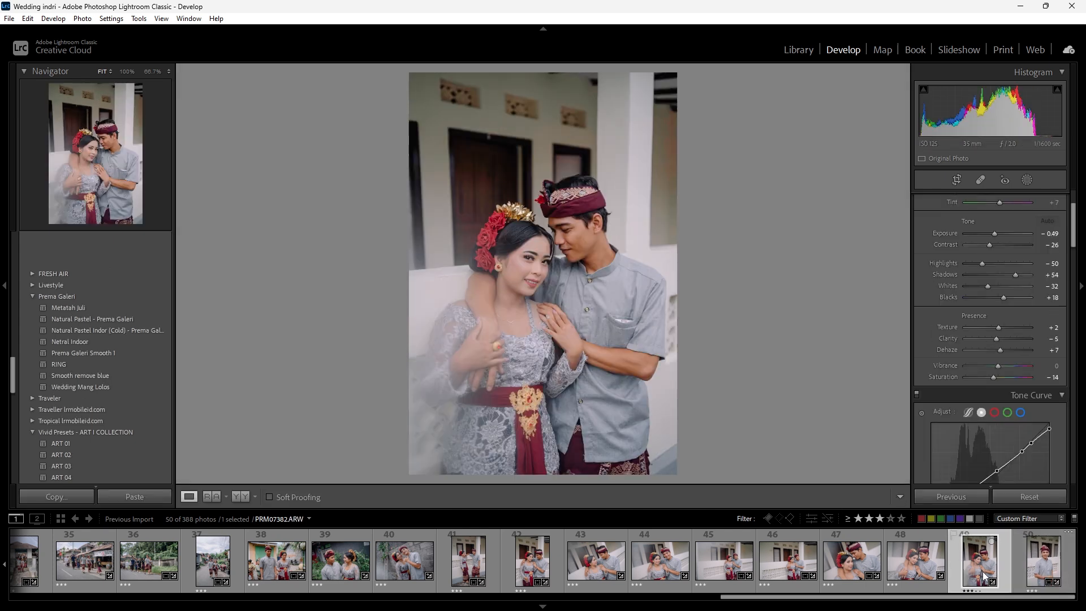
{"action": "left_click", "coordinate": [935, 574]}
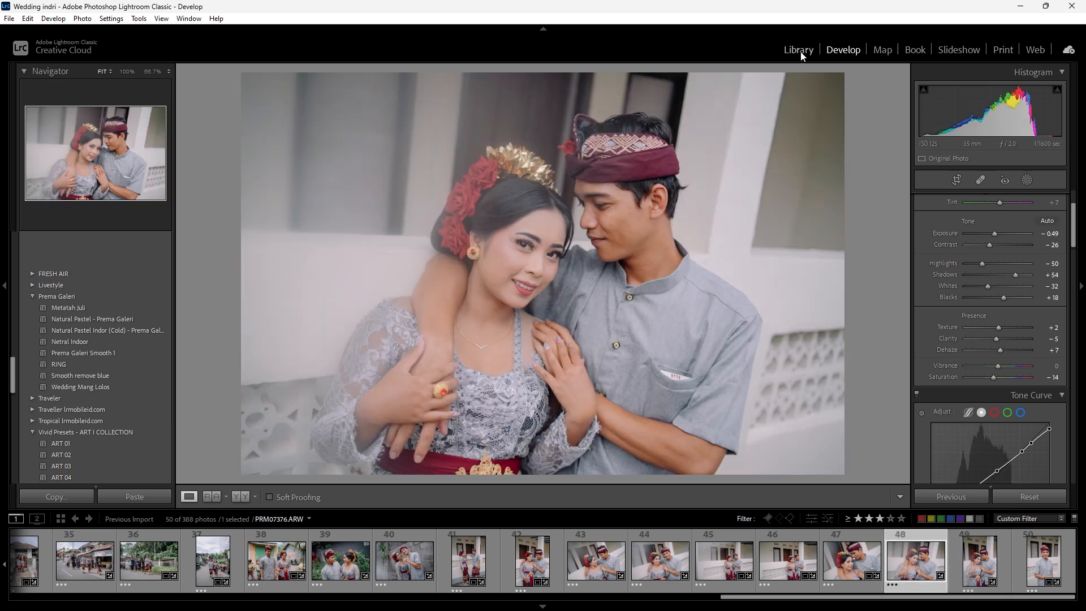
{"action": "left_click", "coordinate": [799, 51]}
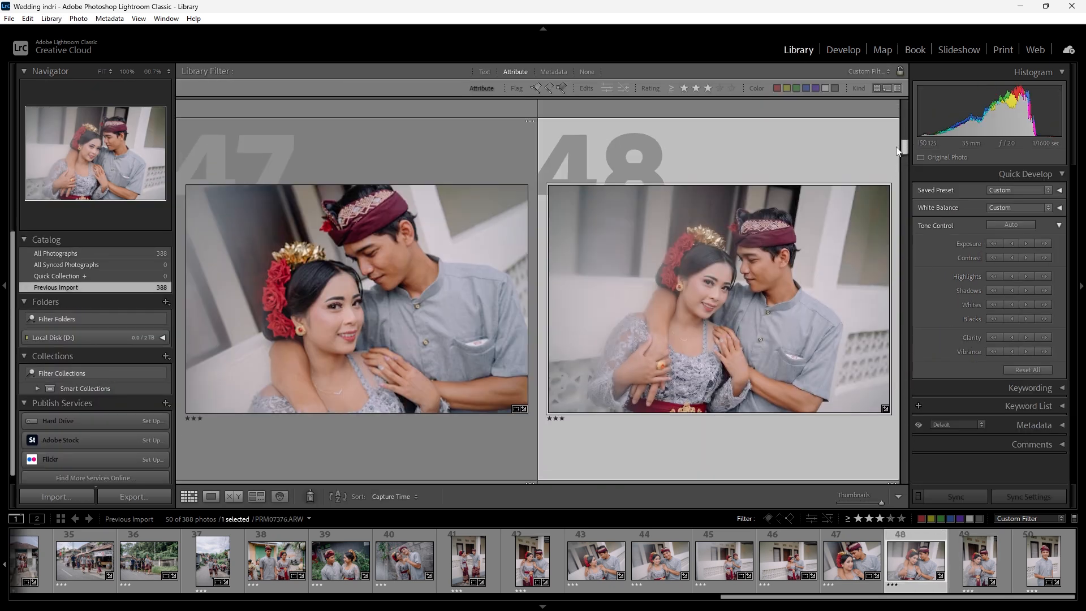
{"action": "left_click_drag", "start_coordinate": [898, 148], "coordinate": [892, 105]}
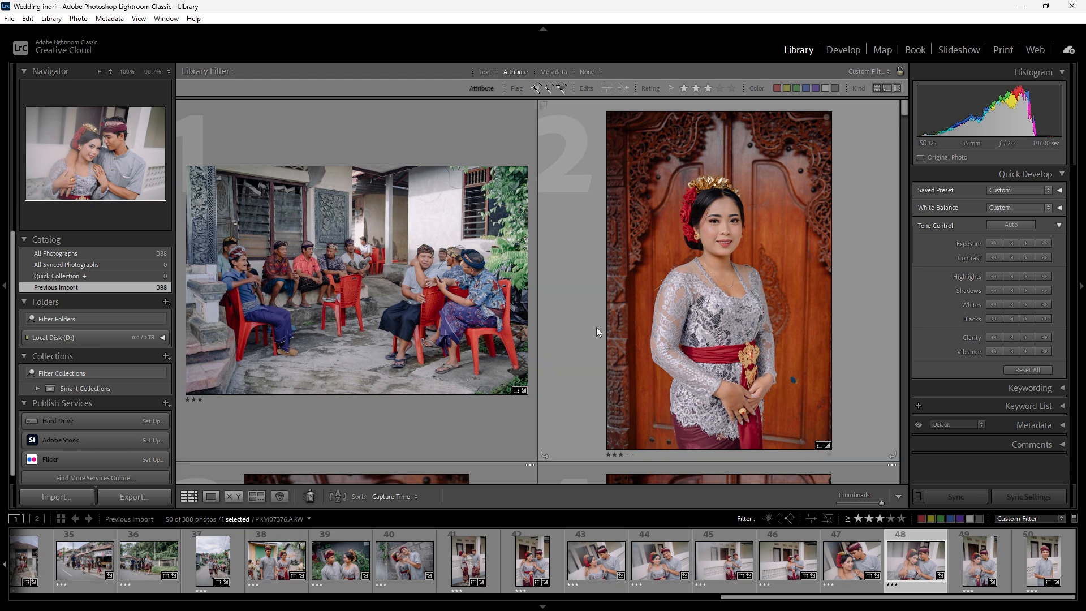
{"action": "scroll", "coordinate": [591, 328], "scroll_direction": "down", "scroll_amount": 4}
{"action": "scroll", "coordinate": [592, 327], "scroll_direction": "up", "scroll_amount": 4}
{"action": "scroll", "coordinate": [592, 327], "scroll_direction": "down", "scroll_amount": 2}
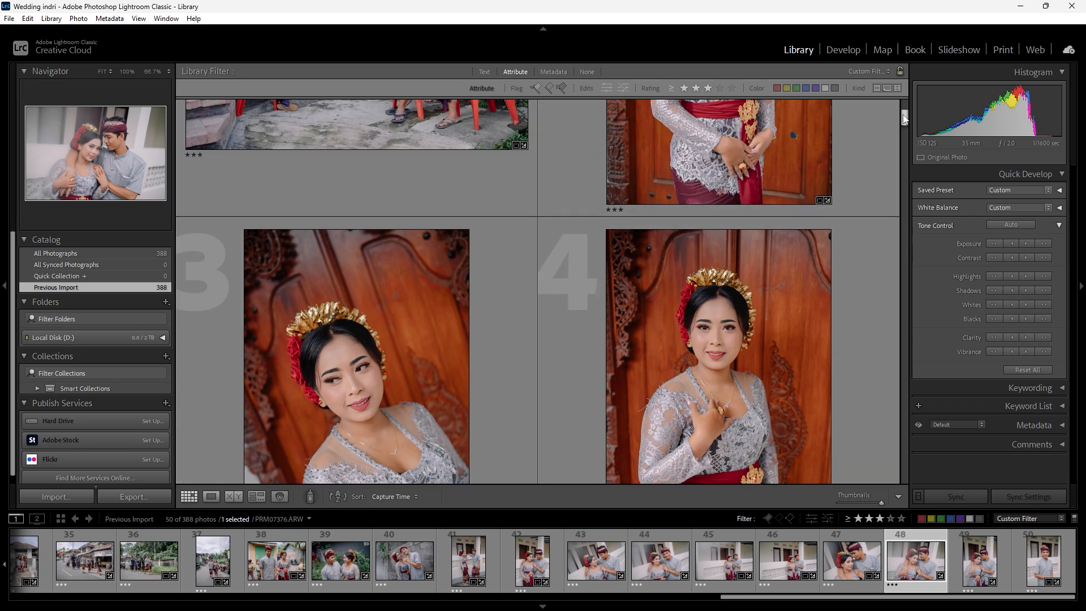
{"action": "left_click_drag", "start_coordinate": [905, 125], "coordinate": [914, 170]}
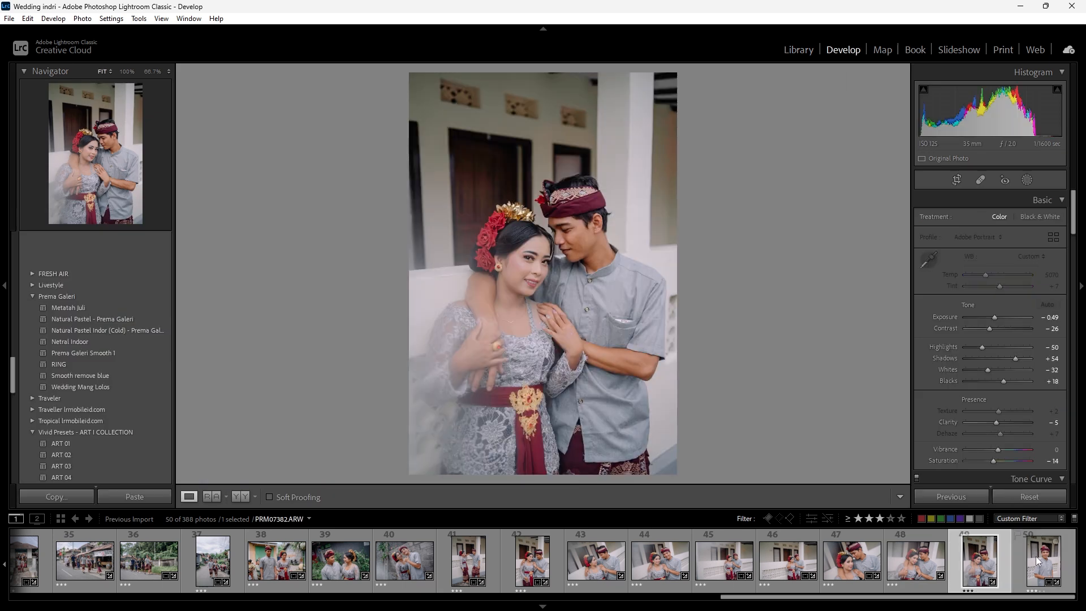
{"action": "left_click", "coordinate": [1042, 560]}
{"action": "scroll", "coordinate": [270, 538], "scroll_direction": "up", "scroll_amount": 10}
- Return to the start of the selection, select all 50 filtered photos and open their export settings
{"action": "left_click", "coordinate": [39, 573]}
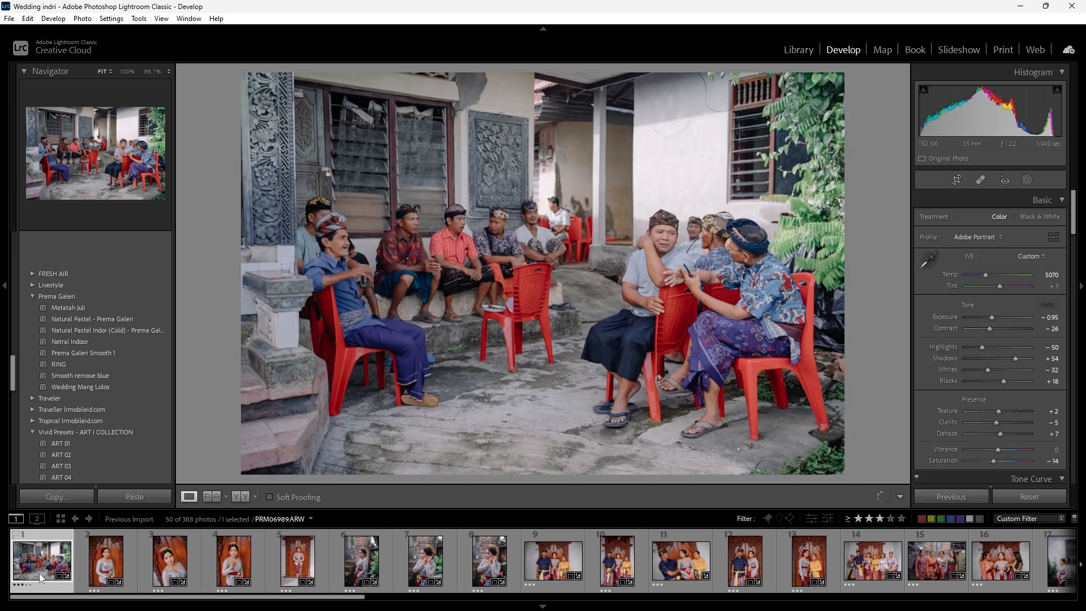
{"action": "left_click", "coordinate": [504, 569]}
{"action": "key", "text": "ctrl+a"}
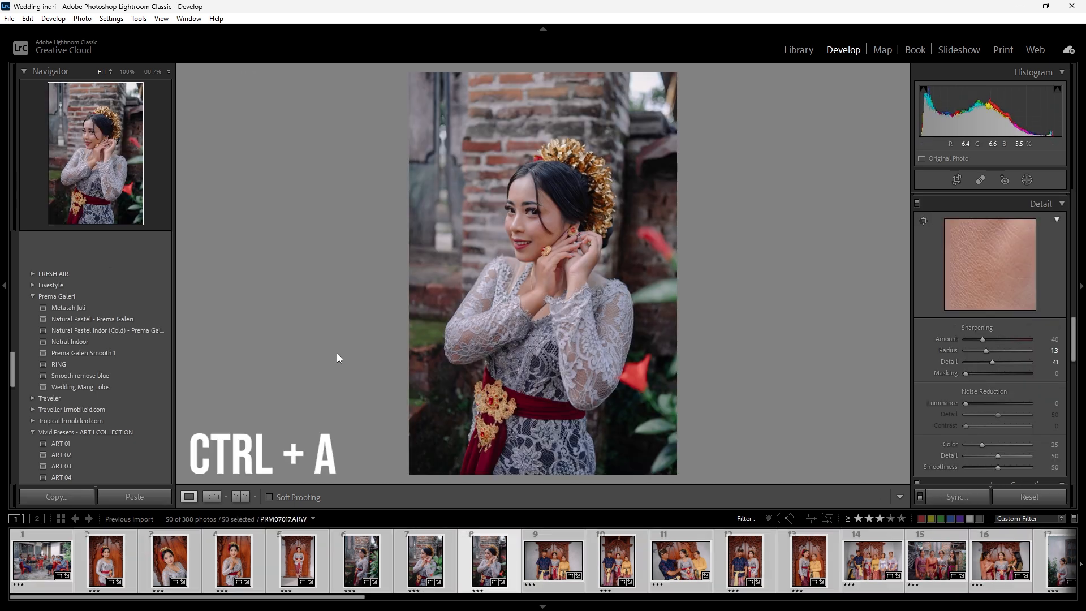
{"action": "left_click", "coordinate": [9, 18]}
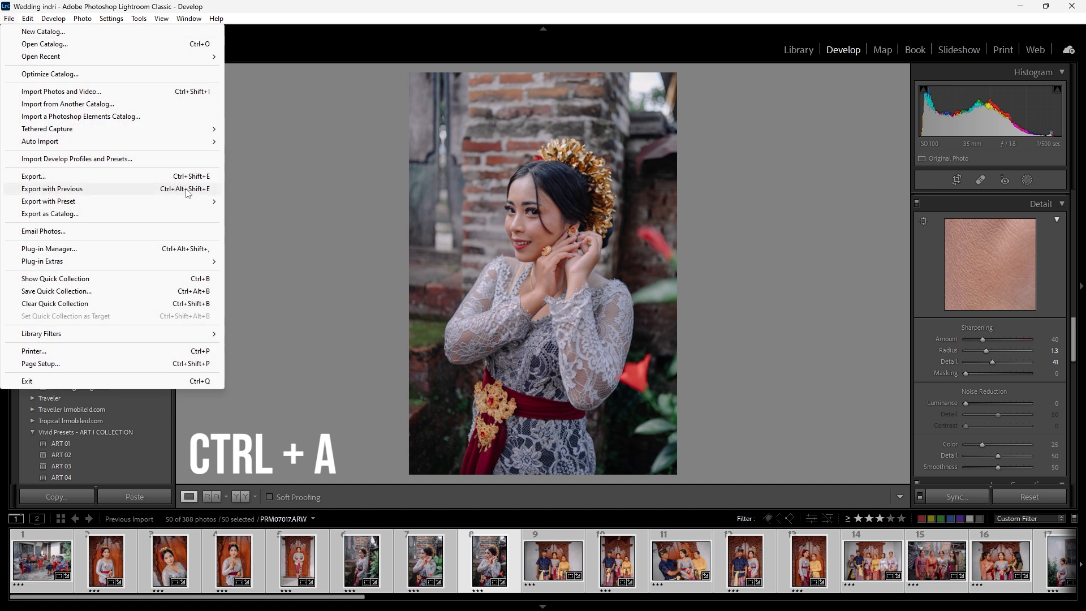
{"action": "left_click", "coordinate": [207, 182]}
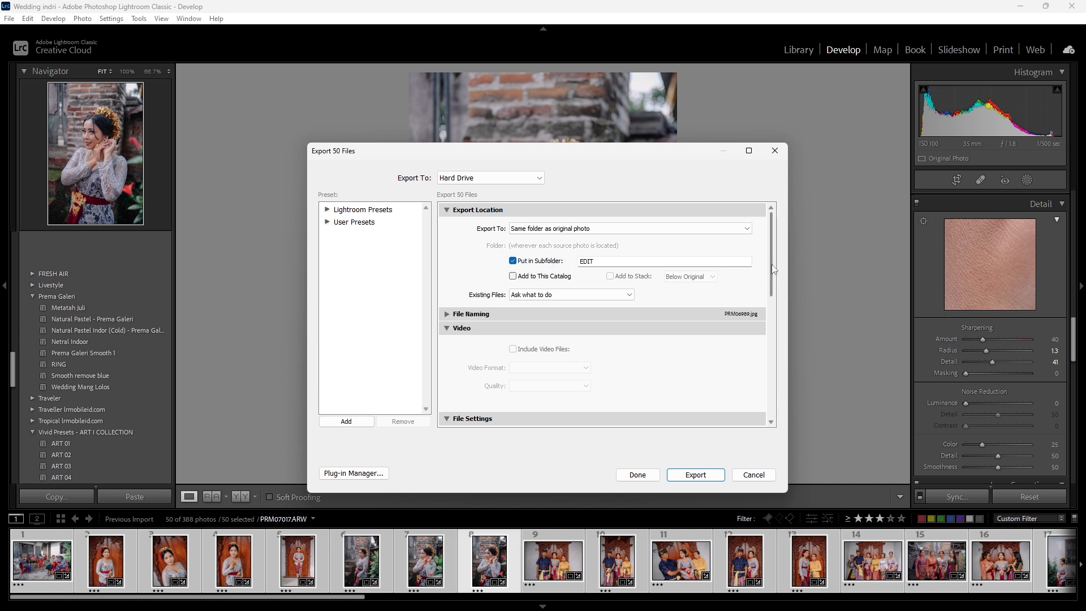
- Examine the export location, file format, quality and image sizing settings for the selected photos
{"action": "scroll", "coordinate": [775, 283], "scroll_direction": "down", "scroll_amount": 1}
{"action": "scroll", "coordinate": [772, 278], "scroll_direction": "down", "scroll_amount": 3}
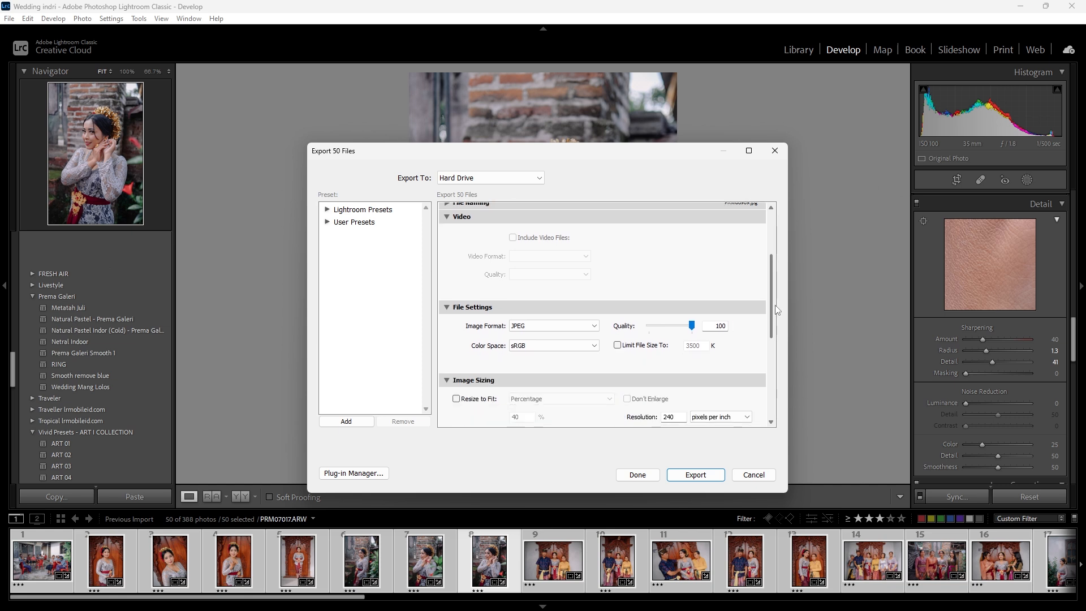
{"action": "scroll", "coordinate": [772, 278], "scroll_direction": "up", "scroll_amount": 3}
{"action": "left_click", "coordinate": [479, 275]}
{"action": "left_click", "coordinate": [480, 275]}
{"action": "scroll", "coordinate": [613, 304], "scroll_direction": "down", "scroll_amount": 2}
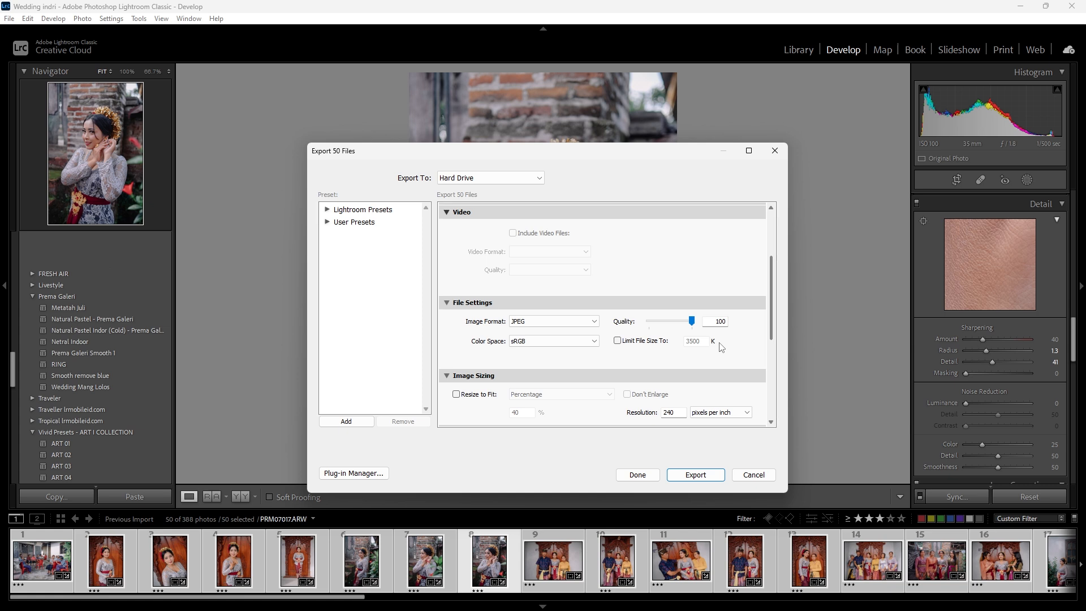
- Try limiting the exported file size to 3500 K and turn the limit off again
{"action": "left_click", "coordinate": [649, 343]}
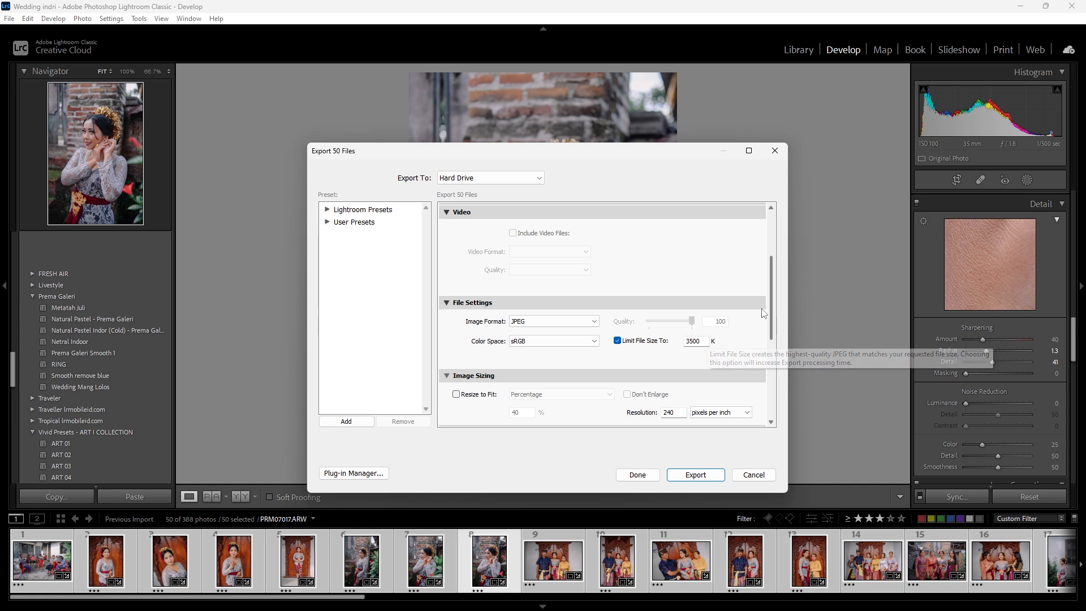
{"action": "left_click", "coordinate": [637, 341]}
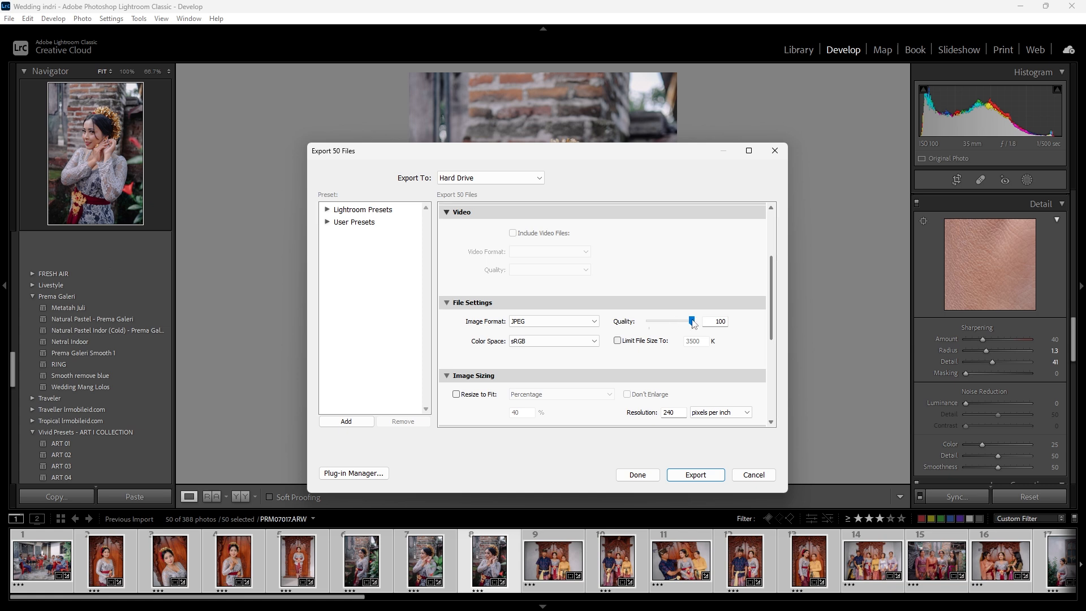
{"action": "left_click", "coordinate": [648, 343]}
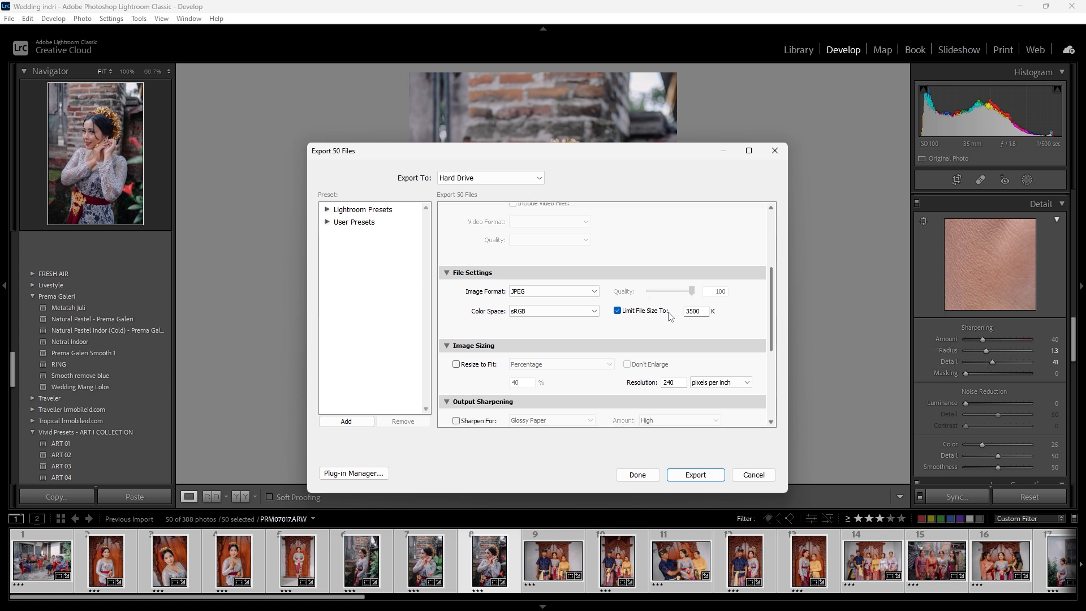
{"action": "left_click", "coordinate": [651, 315]}
- Check the remaining export options and export the selected photos as sRGB JPEGs at quality 100 into the EDIT subfolder
{"action": "left_click_drag", "start_coordinate": [772, 320], "coordinate": [772, 334]}
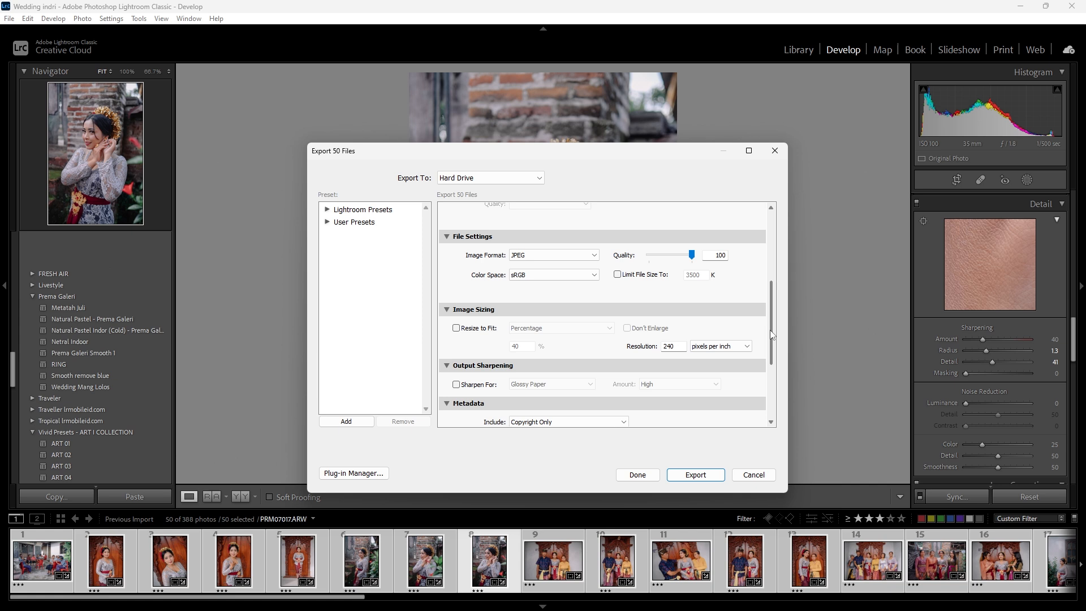
{"action": "left_click_drag", "start_coordinate": [771, 334], "coordinate": [783, 300]}
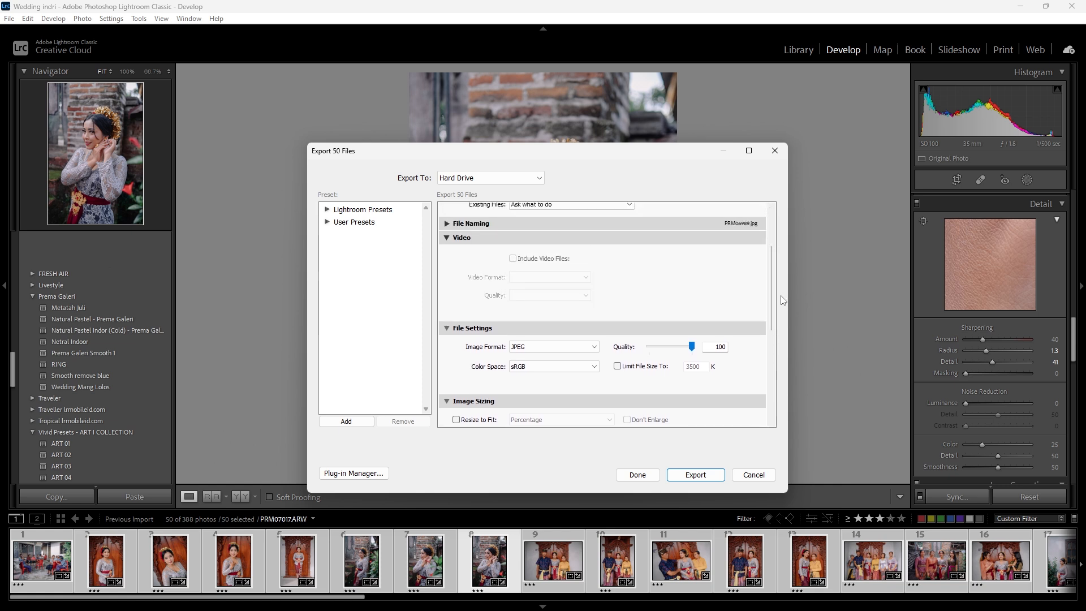
{"action": "left_click_drag", "start_coordinate": [773, 296], "coordinate": [780, 240]}
{"action": "left_click", "coordinate": [701, 474]}
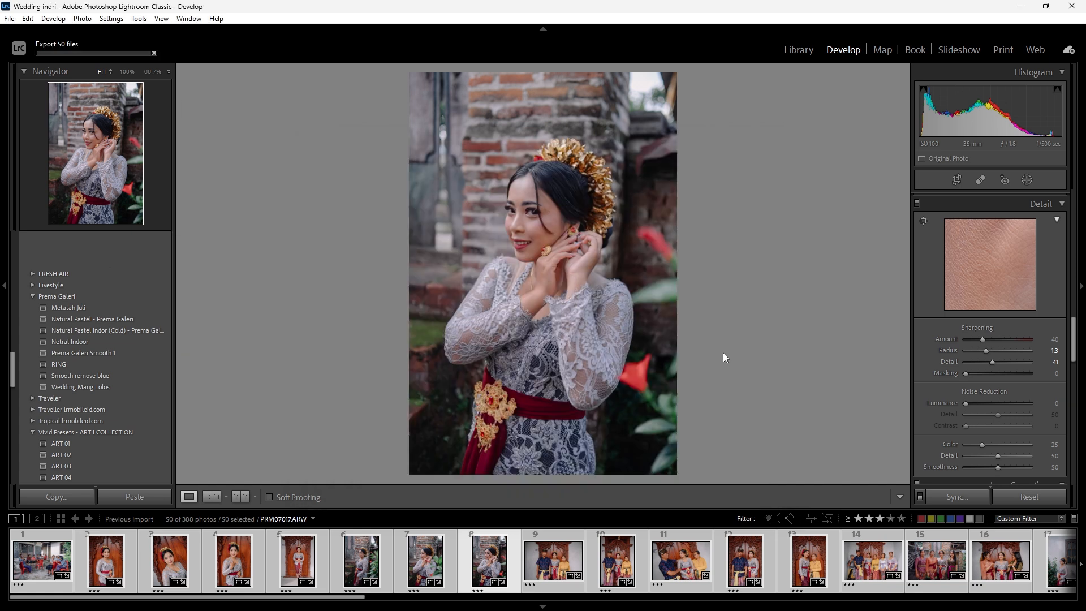